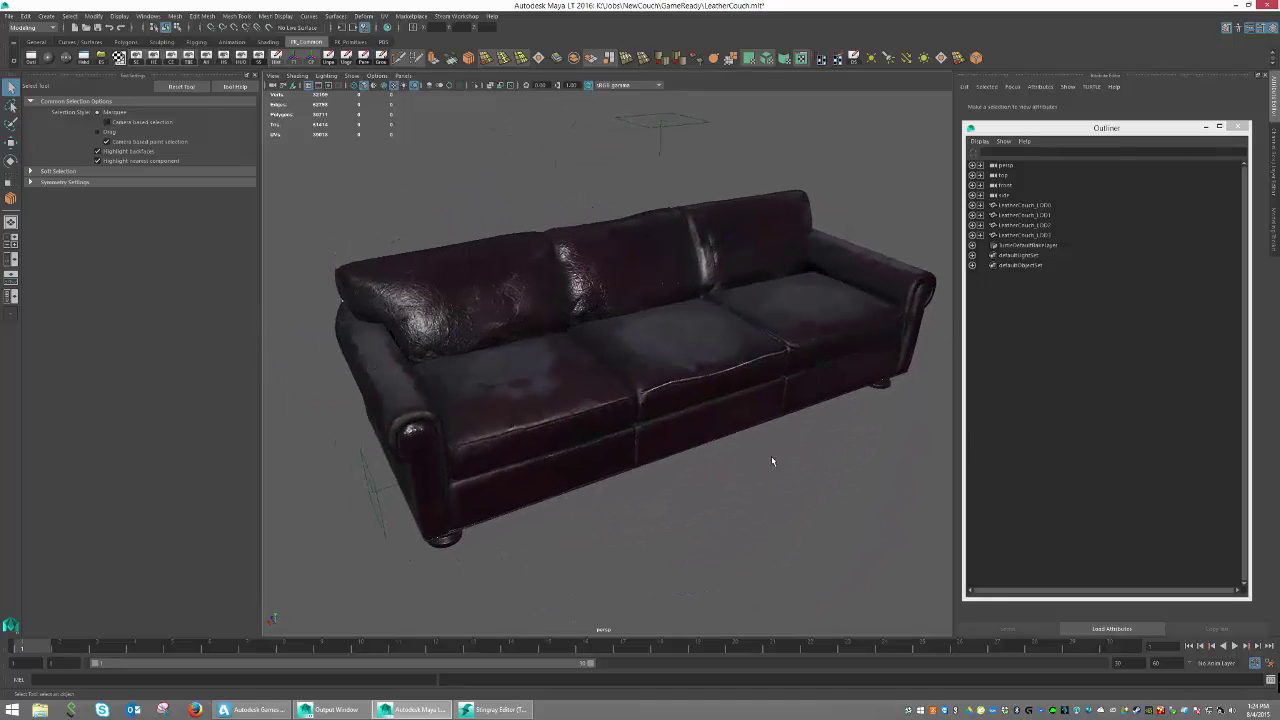
- Examine the textured leather couch model from several angles
{"action": "middle_click_drag", "start_coordinate": [781, 435], "coordinate": [754, 429], "text": "alt"}
{"action": "left_click_drag", "start_coordinate": [617, 432], "coordinate": [622, 383], "text": "alt"}
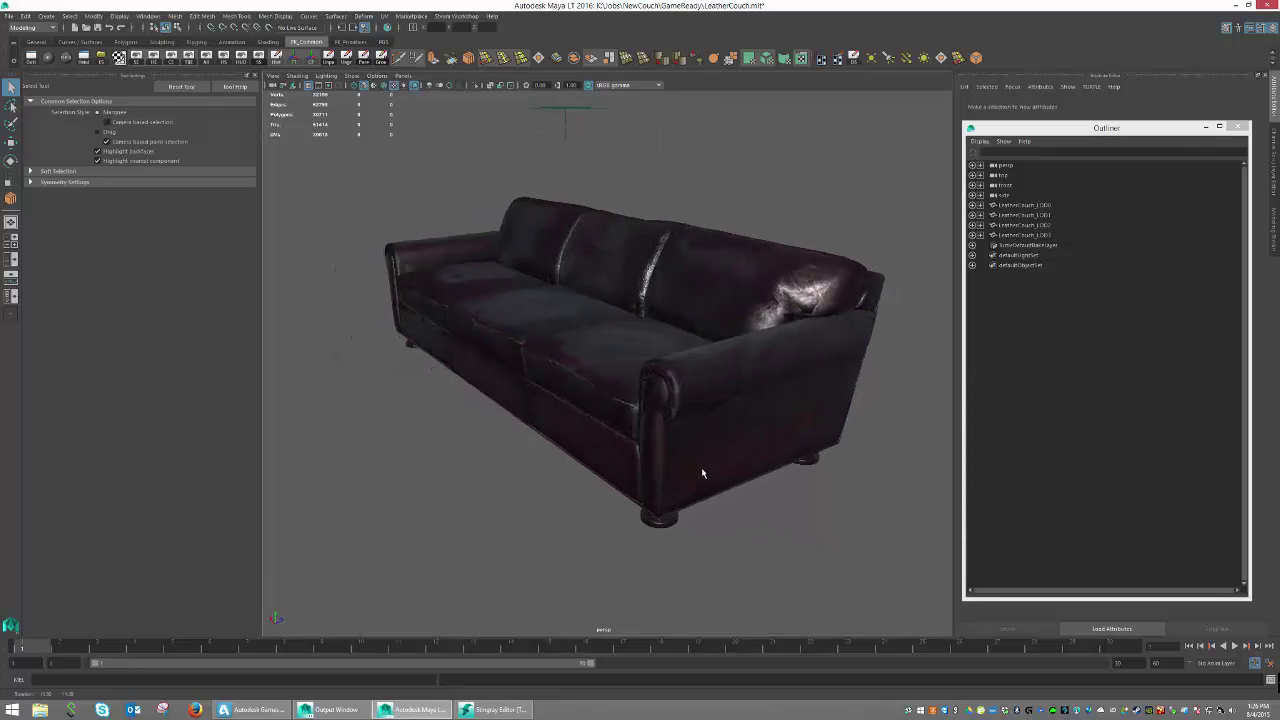
{"action": "middle_click_drag", "start_coordinate": [712, 385], "coordinate": [646, 408], "text": "alt"}
{"action": "left_click_drag", "start_coordinate": [578, 406], "coordinate": [588, 400], "text": "alt"}
{"action": "middle_click_drag", "start_coordinate": [662, 396], "coordinate": [721, 410], "text": "alt"}
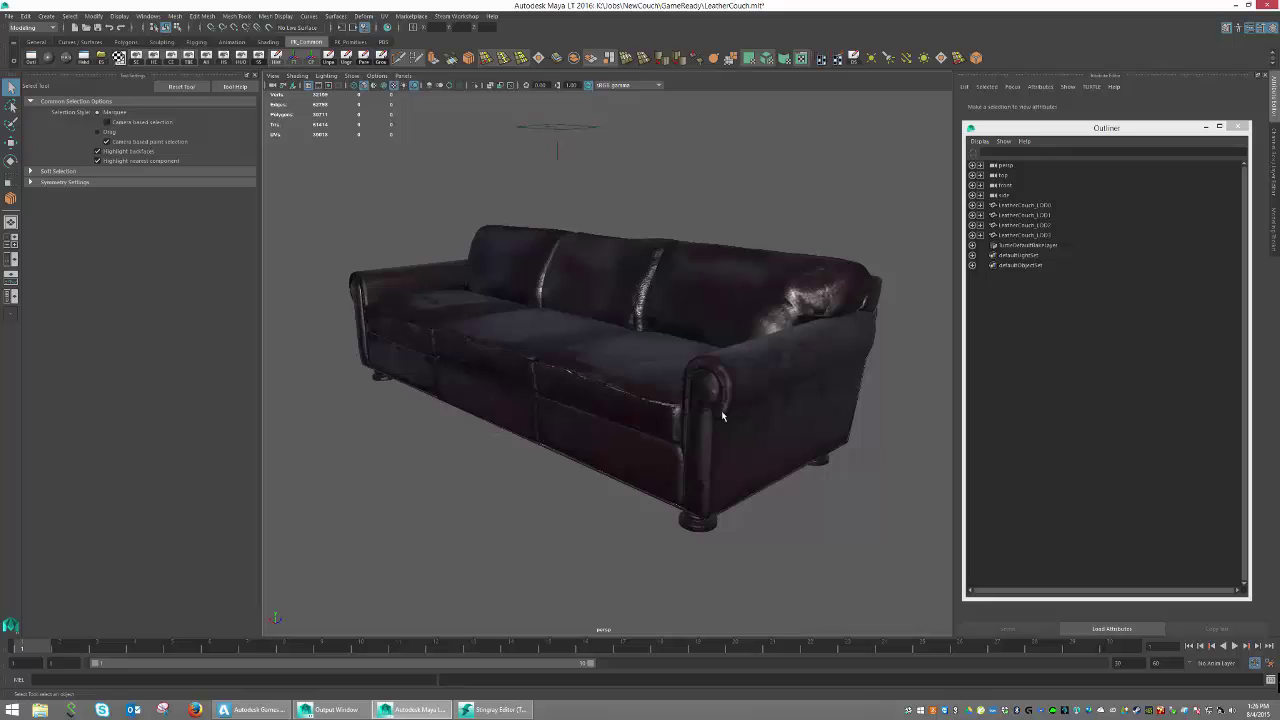
{"action": "mouse_move", "coordinate": [724, 407]}
{"action": "left_mouse_down", "text": "alt"}
{"action": "mouse_move", "coordinate": [615, 410]}
{"action": "mouse_move", "coordinate": [708, 410]}
{"action": "mouse_move", "coordinate": [730, 395]}
{"action": "mouse_move", "coordinate": [690, 405]}
{"action": "mouse_move", "coordinate": [707, 403]}
{"action": "left_mouse_up", "text": "alt"}
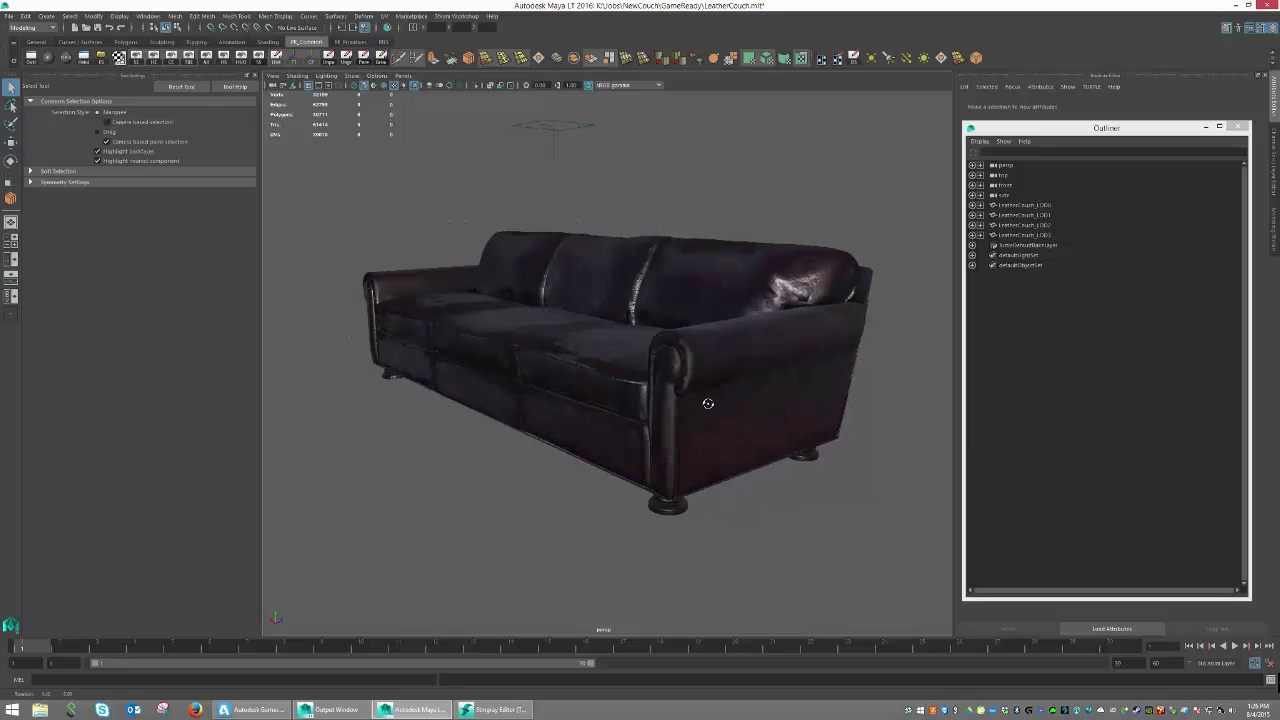
- Compare the wireframe density of the LeatherCouch_LOD1, LeatherCouch_LOD2 and LeatherCouch_LOD3 meshes by selecting each one
{"action": "left_click", "coordinate": [1044, 234]}
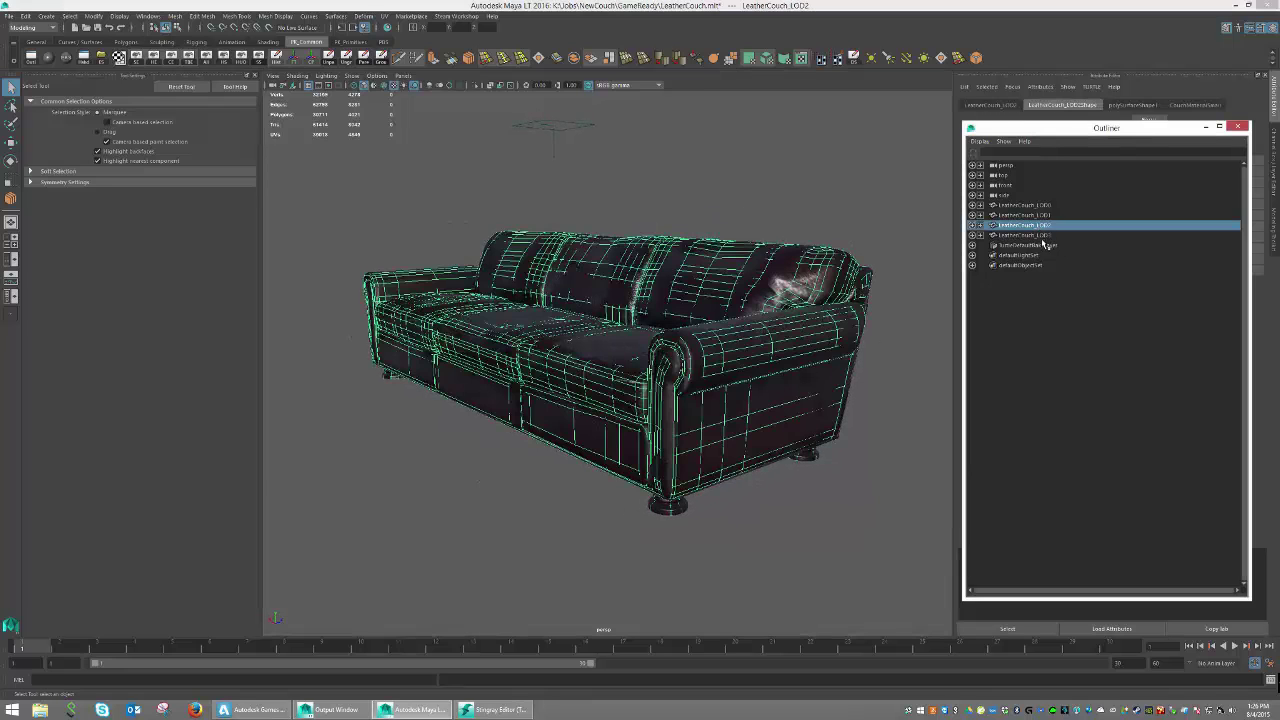
{"action": "left_click", "coordinate": [668, 395]}
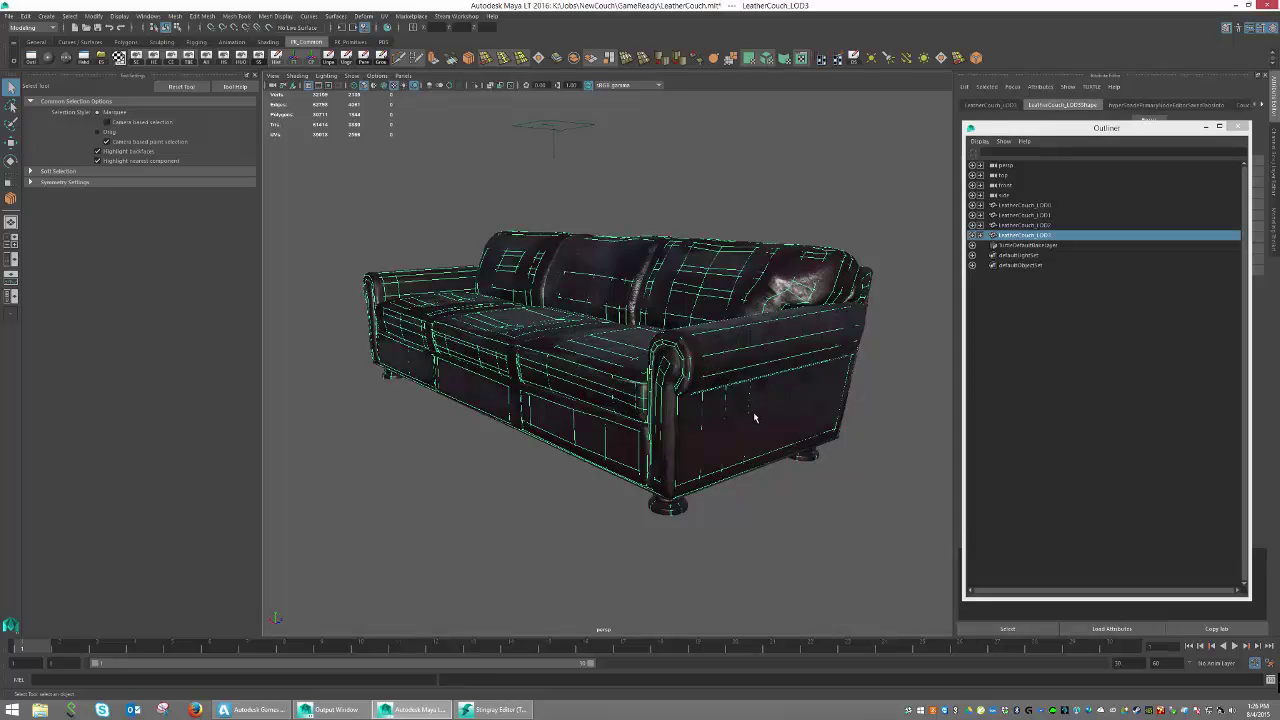
{"action": "left_click_drag", "start_coordinate": [718, 356], "coordinate": [722, 373], "text": "alt"}
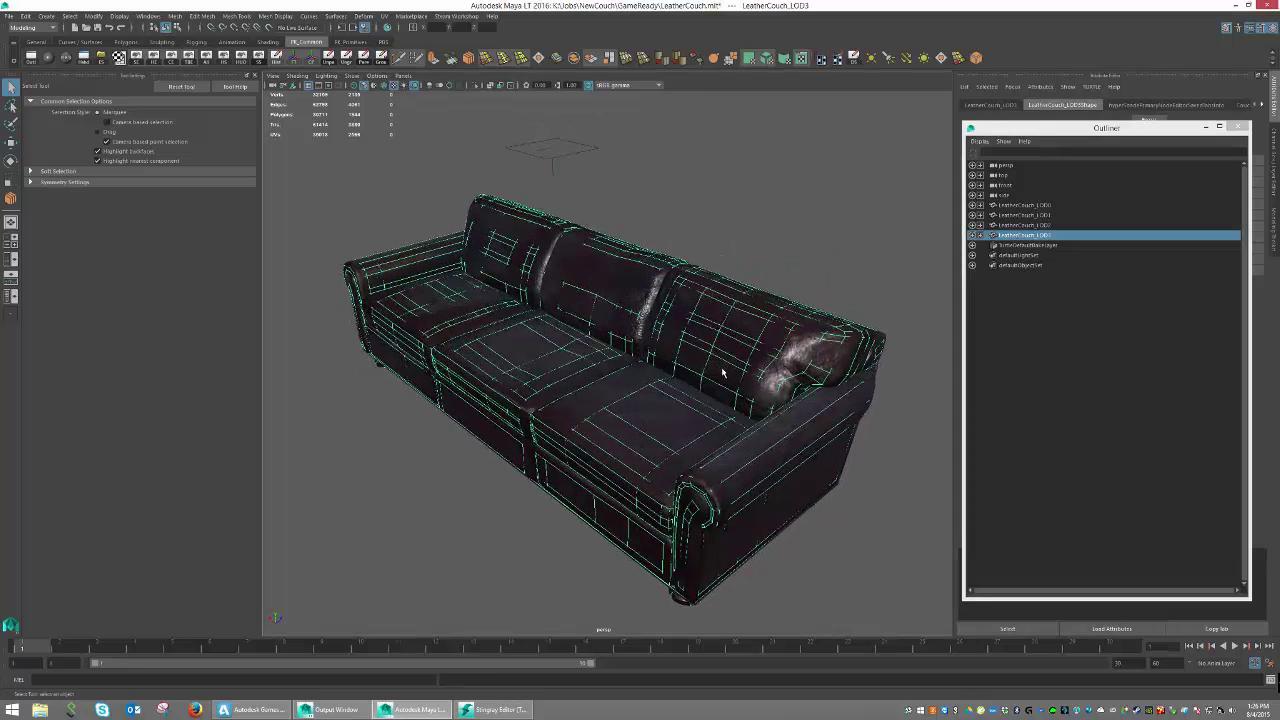
{"action": "left_click", "coordinate": [1024, 226]}
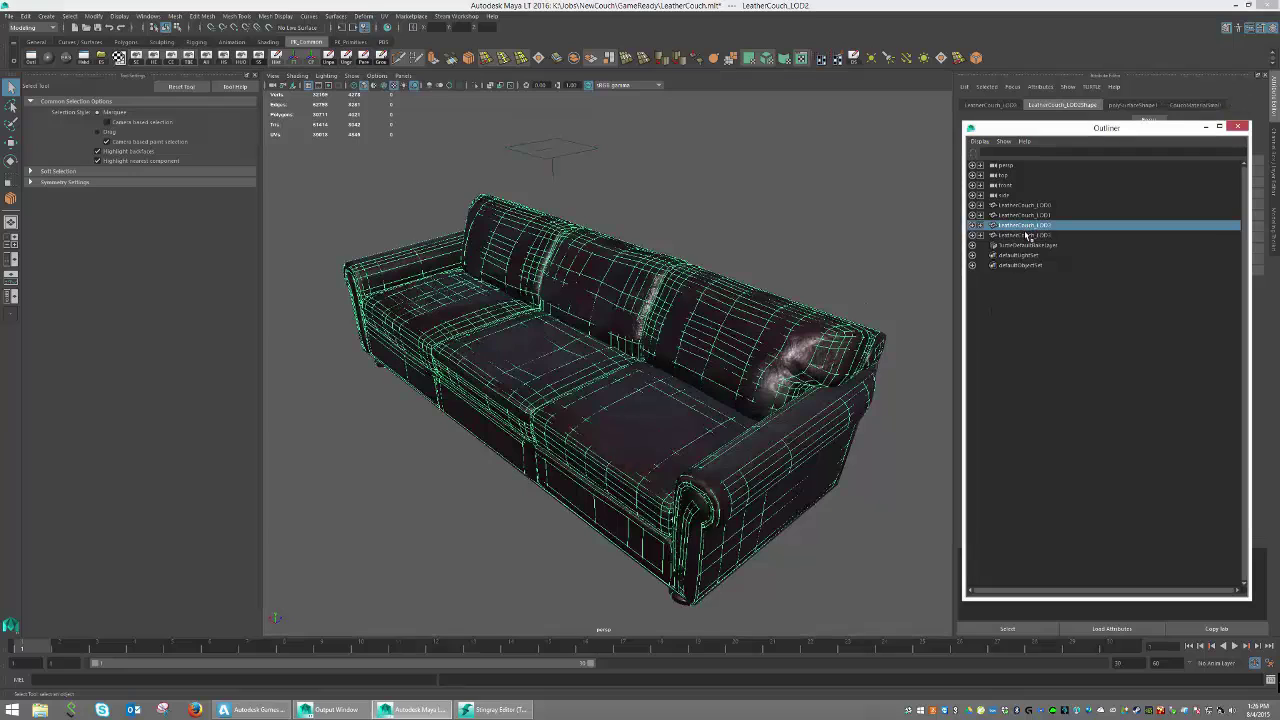
{"action": "left_click", "coordinate": [1026, 234]}
{"action": "left_click", "coordinate": [1033, 215]}
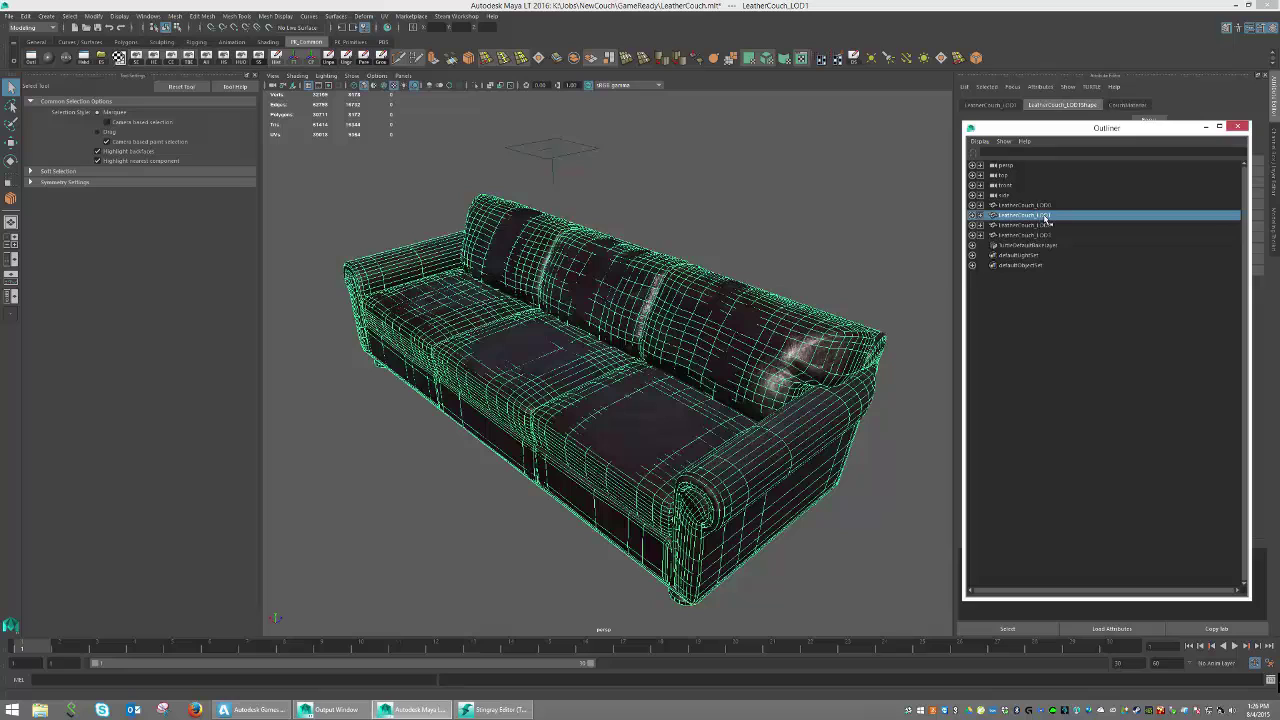
{"action": "left_click", "coordinate": [1044, 226]}
{"action": "left_click", "coordinate": [1050, 236]}
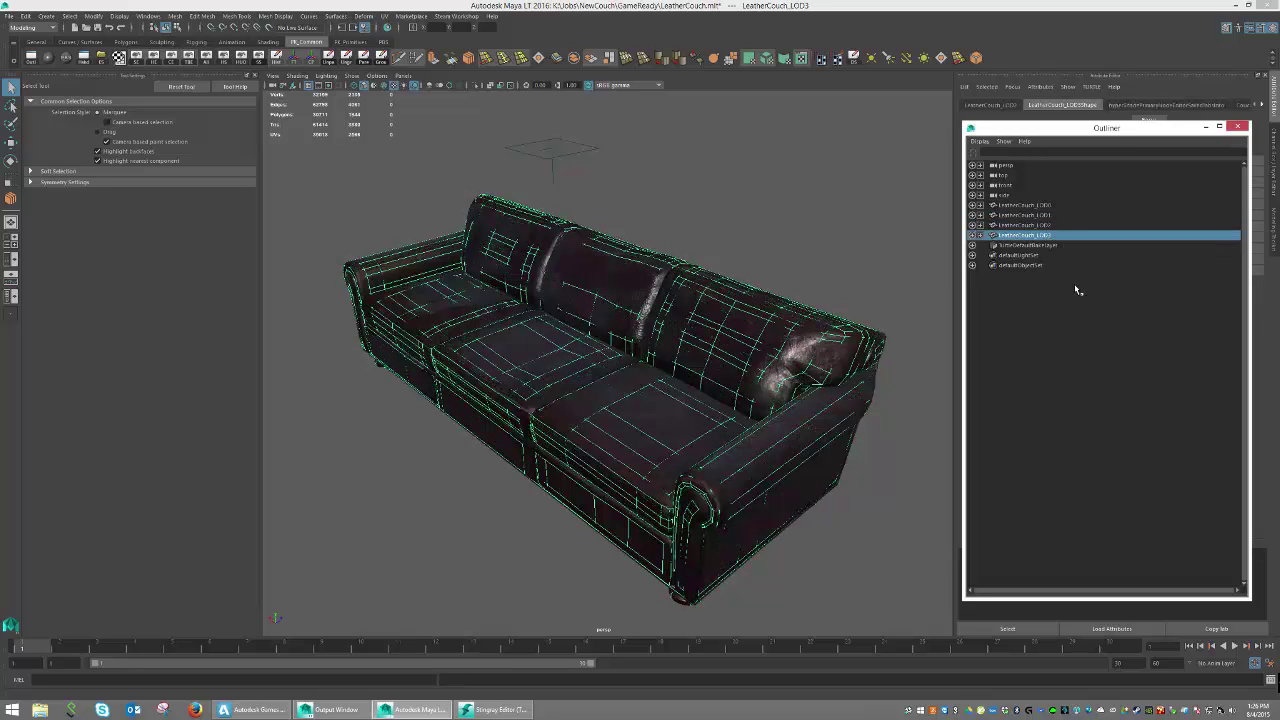
- Go through all four couch meshes in order, from LeatherCouch_LOD0 to LeatherCouch_LOD3, to compare their topology
{"action": "left_click", "coordinate": [1027, 206]}
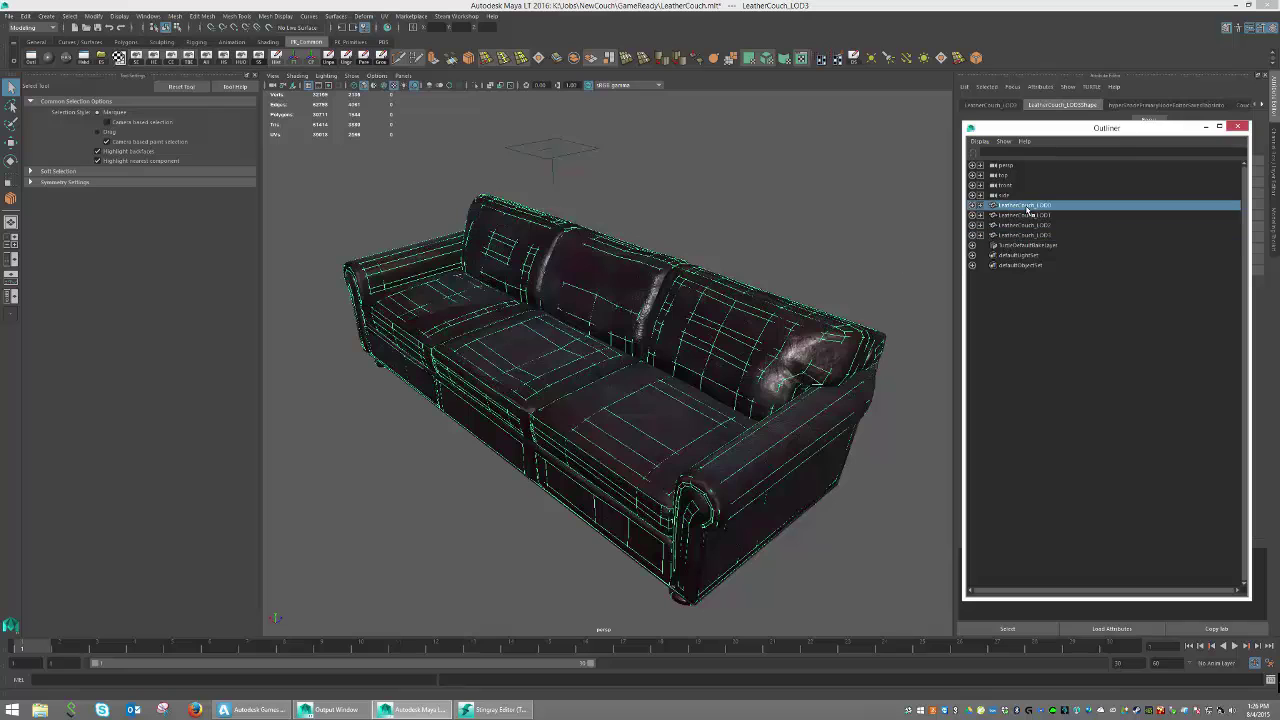
{"action": "left_click", "coordinate": [1027, 216]}
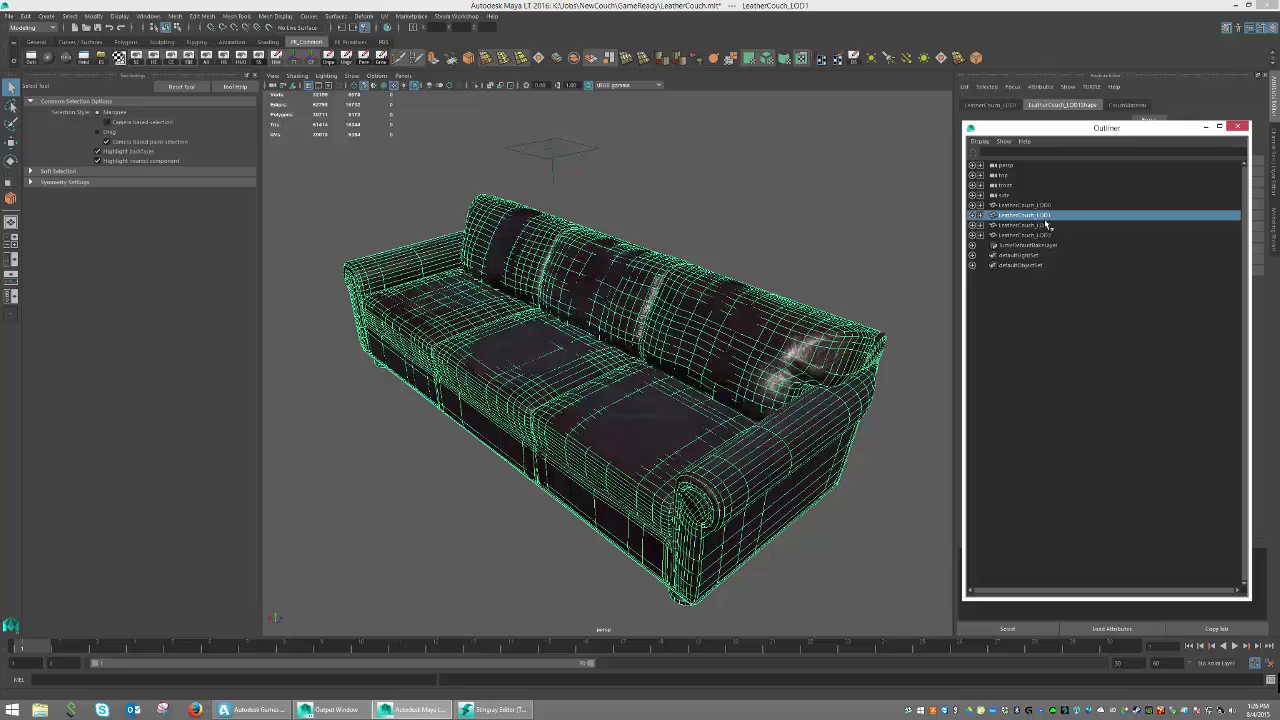
{"action": "left_click", "coordinate": [1046, 226]}
{"action": "left_click", "coordinate": [1047, 236]}
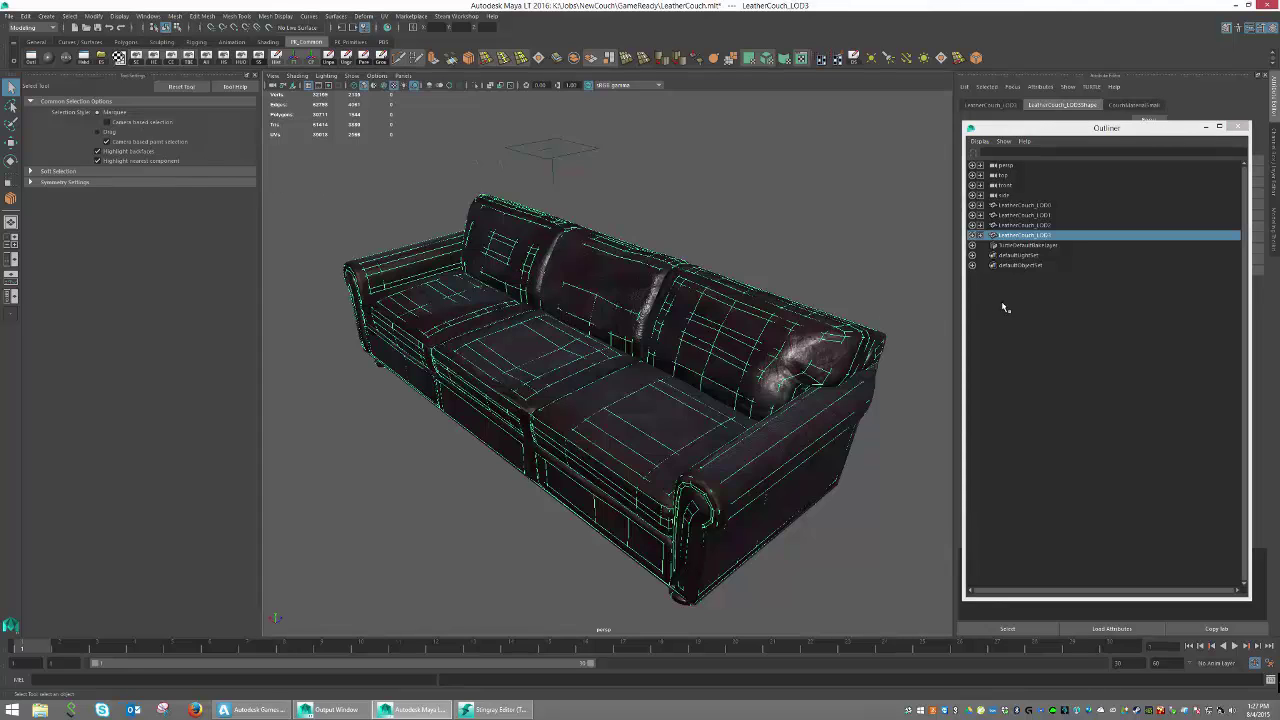
{"action": "left_click", "coordinate": [1041, 205]}
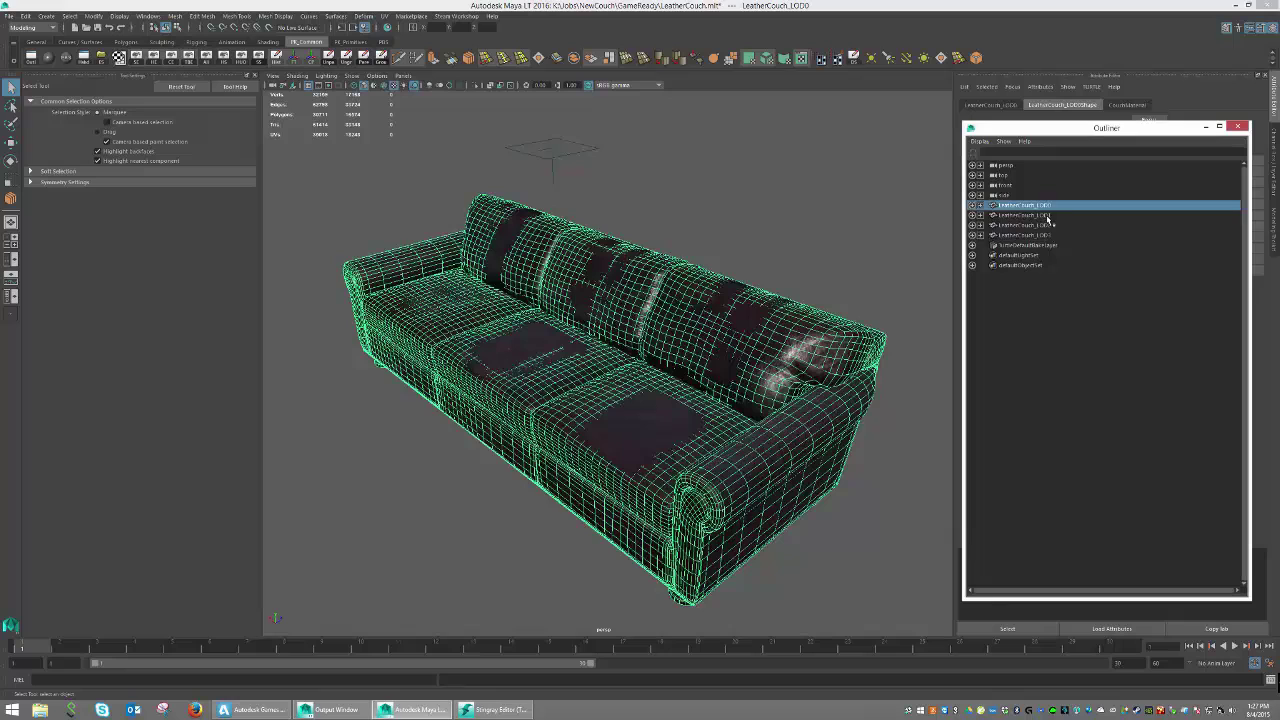
{"action": "left_click", "coordinate": [1045, 215]}
{"action": "left_click", "coordinate": [1040, 226]}
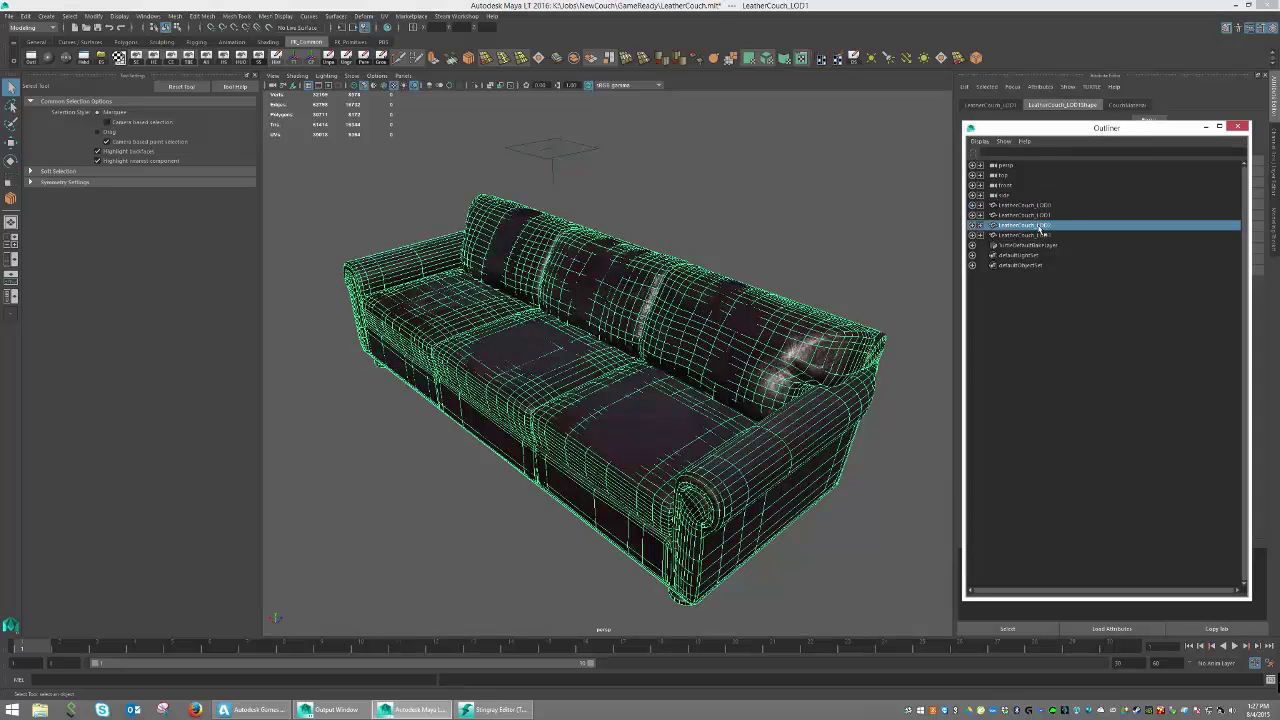
{"action": "left_click", "coordinate": [1043, 237]}
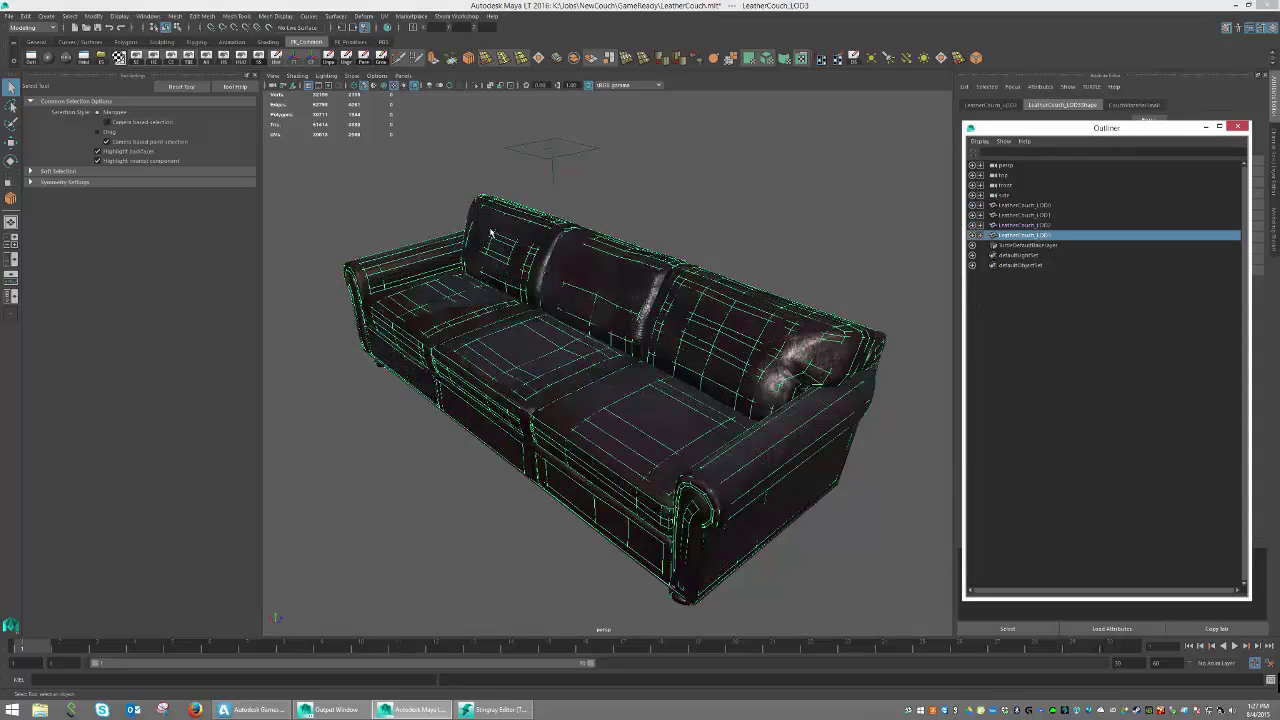
- Open the Hypershade, inspect CouchMaterial and CouchMaterialSmall, and place its window clear of the Outliner
{"action": "left_click", "coordinate": [85, 60]}
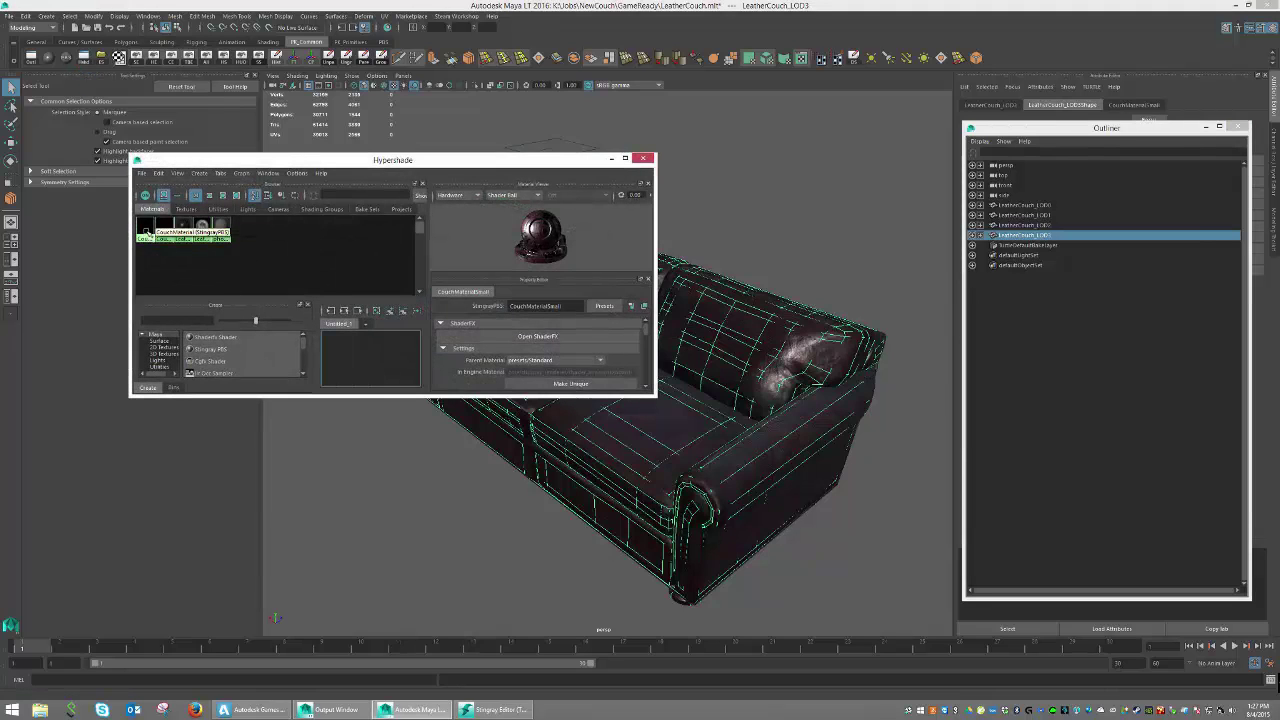
{"action": "left_click", "coordinate": [146, 232]}
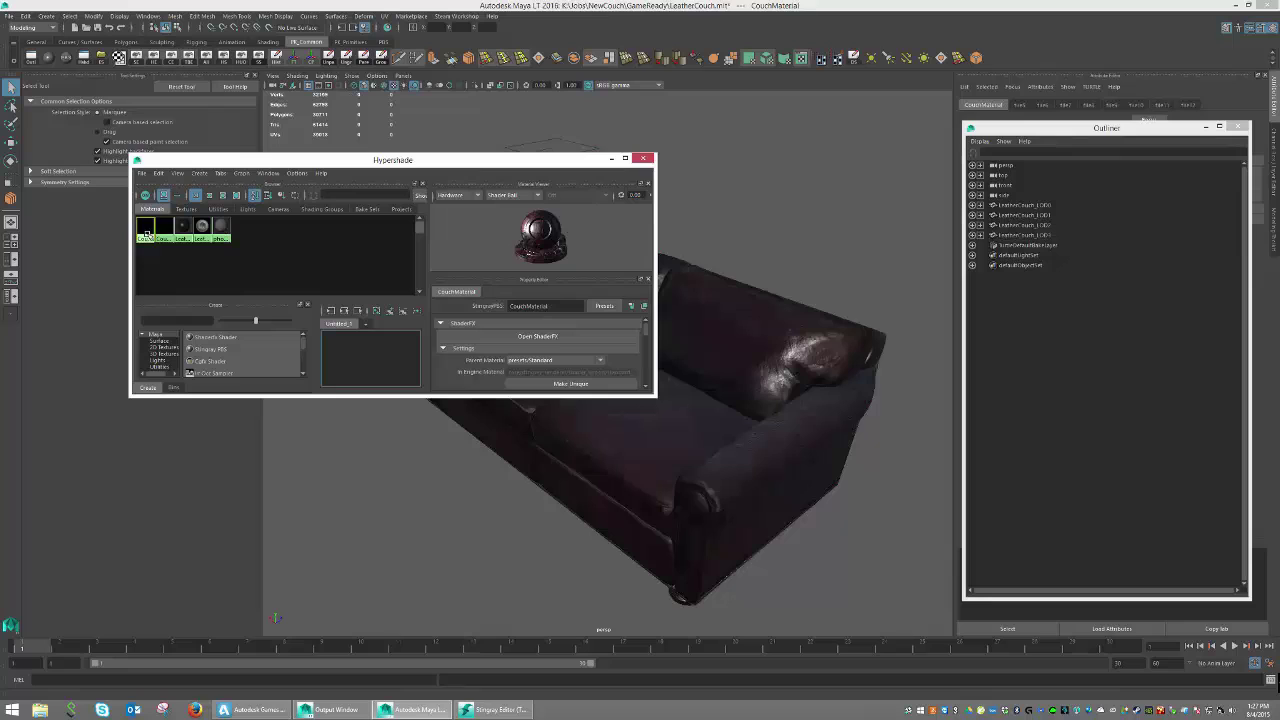
{"action": "left_click", "coordinate": [166, 232]}
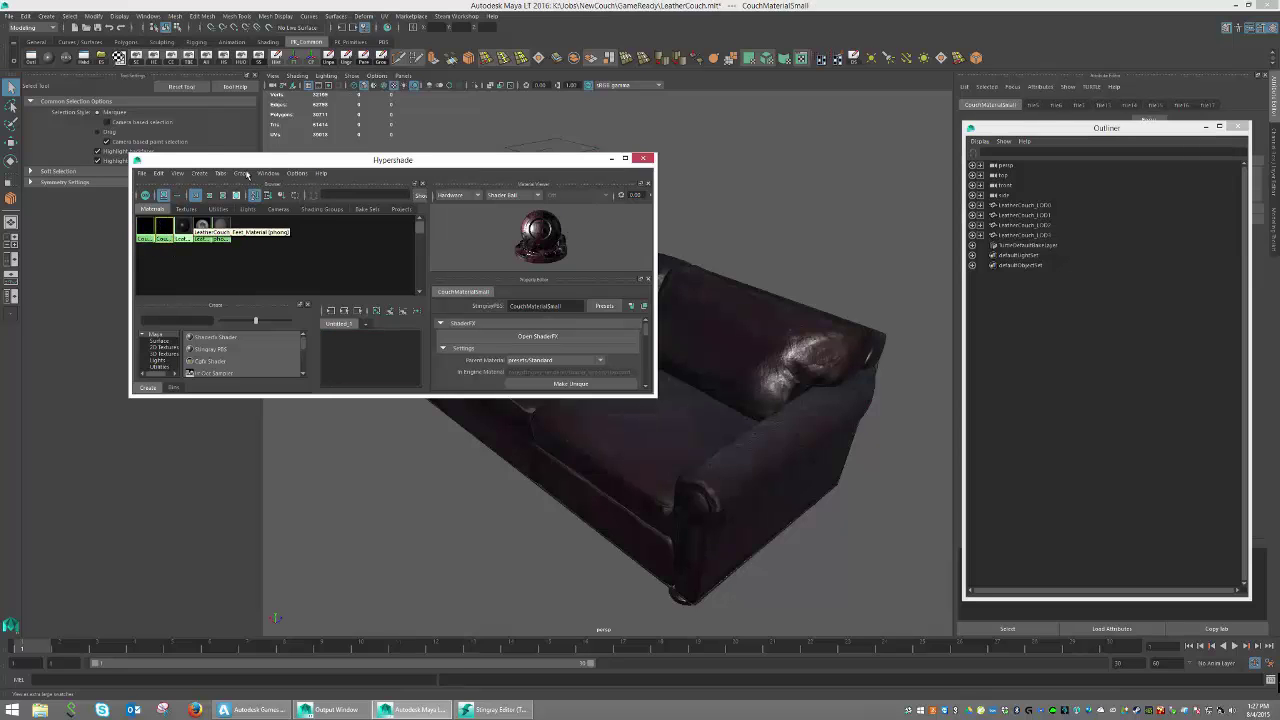
{"action": "left_click_drag", "start_coordinate": [205, 160], "coordinate": [853, 135]}
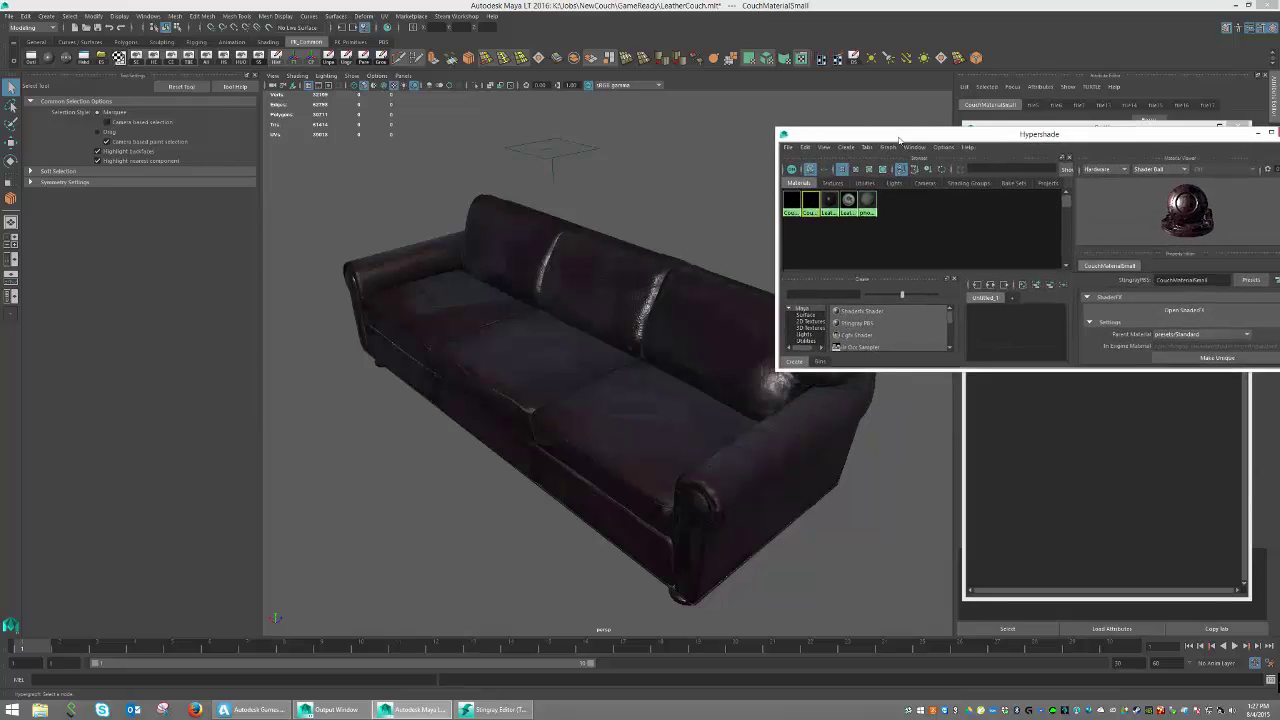
{"action": "left_click_drag", "start_coordinate": [980, 133], "coordinate": [372, 61]}
- Review LeatherCouch_LOD1 and LeatherCouch_LOD3 alongside the CouchMaterial and CouchMaterialSmall materials
{"action": "left_click", "coordinate": [1038, 215]}
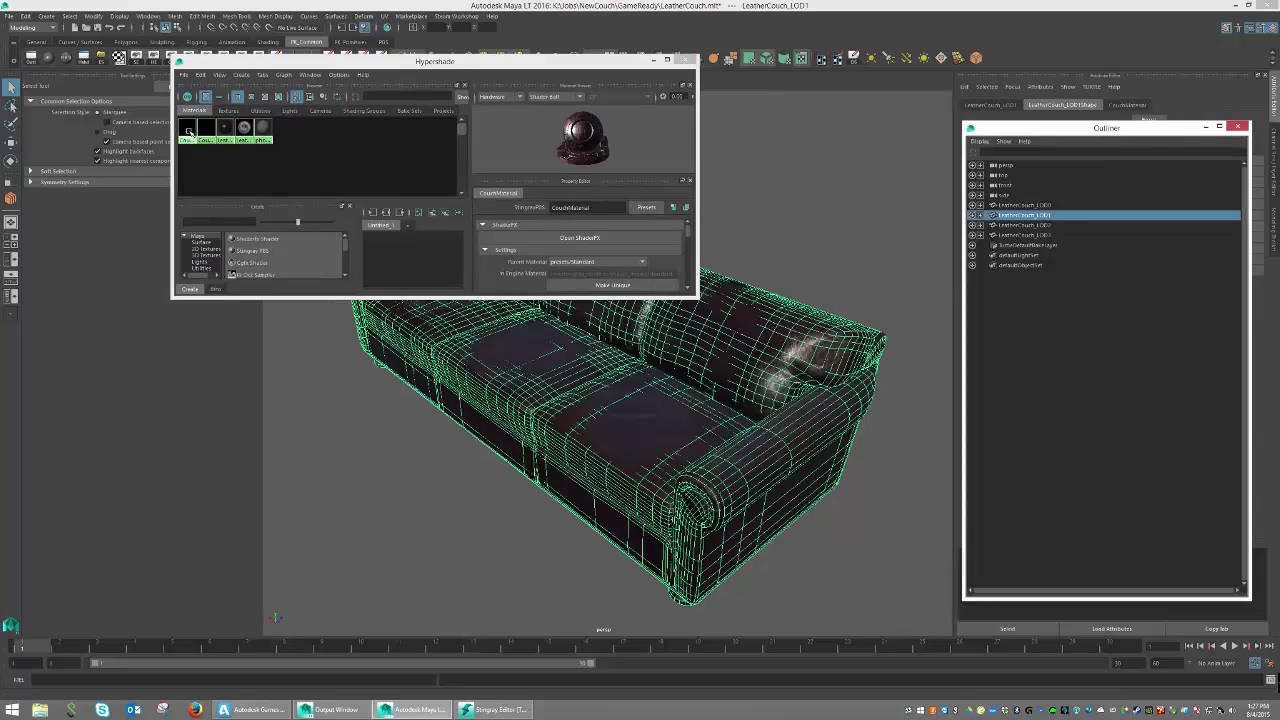
{"action": "left_click", "coordinate": [1020, 235]}
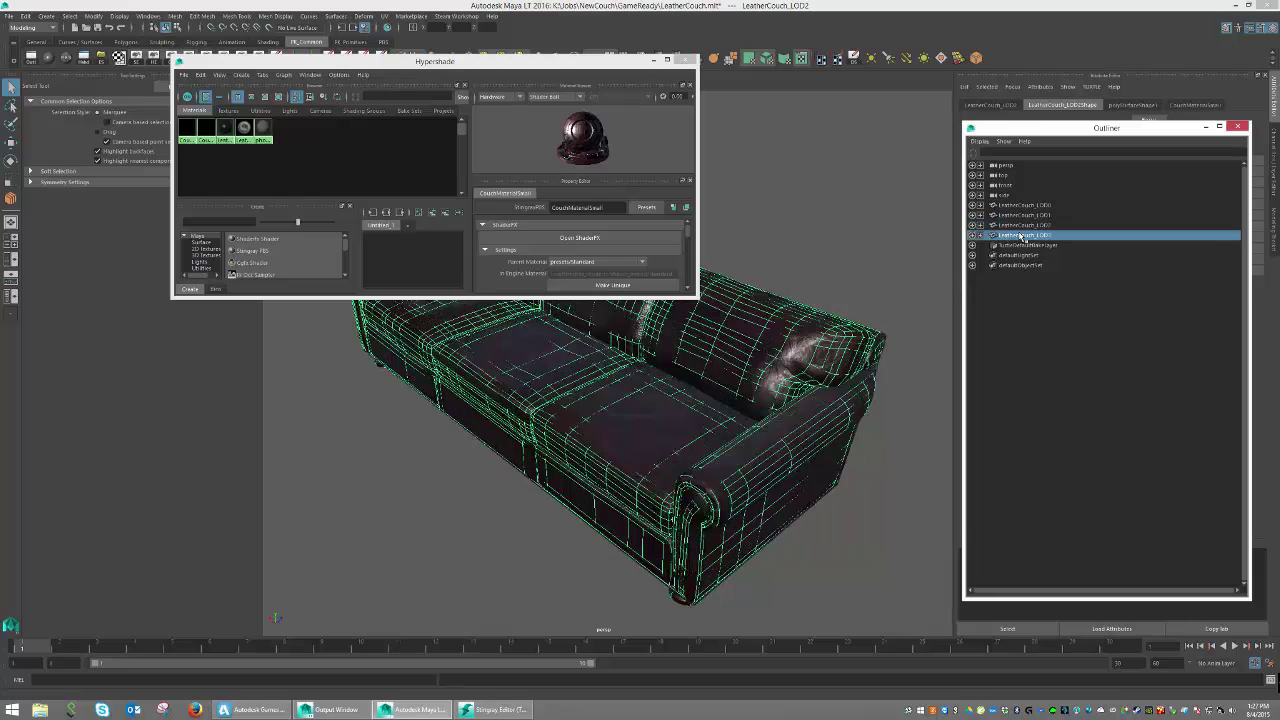
{"action": "left_click", "coordinate": [206, 131]}
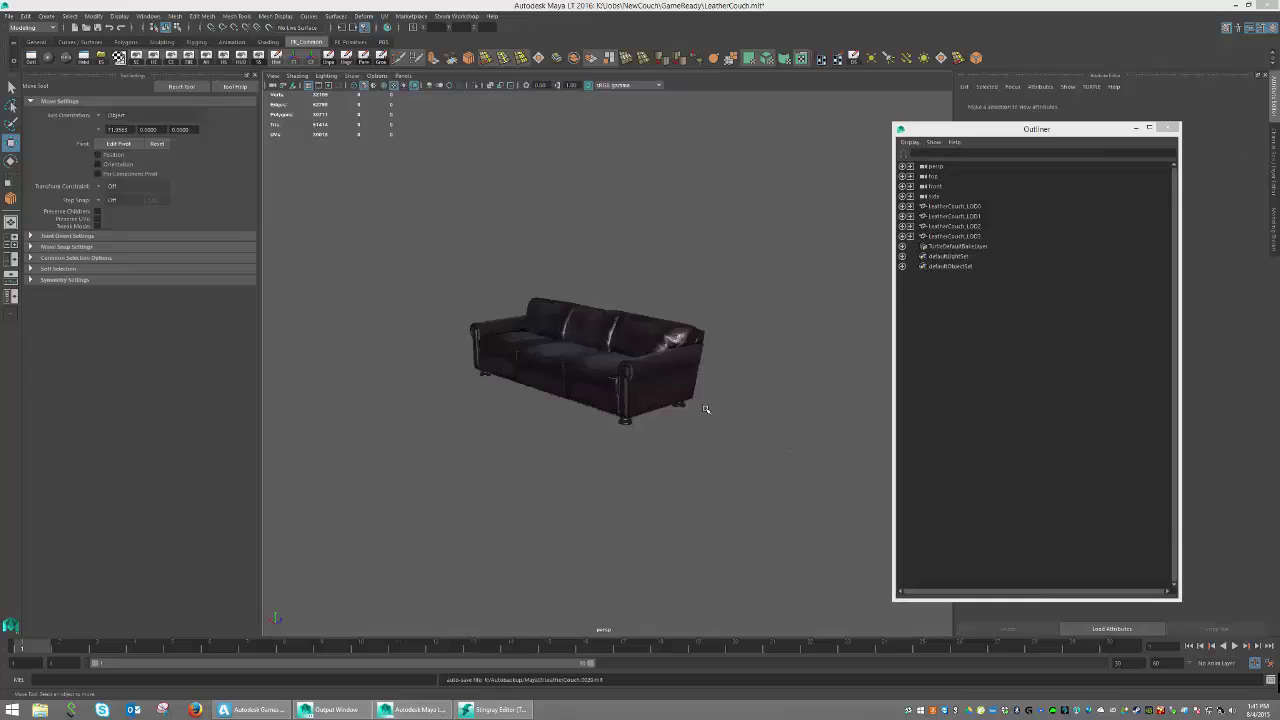
- Move LeatherCouch_LOD0 away from the stacked couches along their length so it stands apart
{"action": "scroll", "coordinate": [637, 394], "scroll_direction": "up", "scroll_amount": 10}
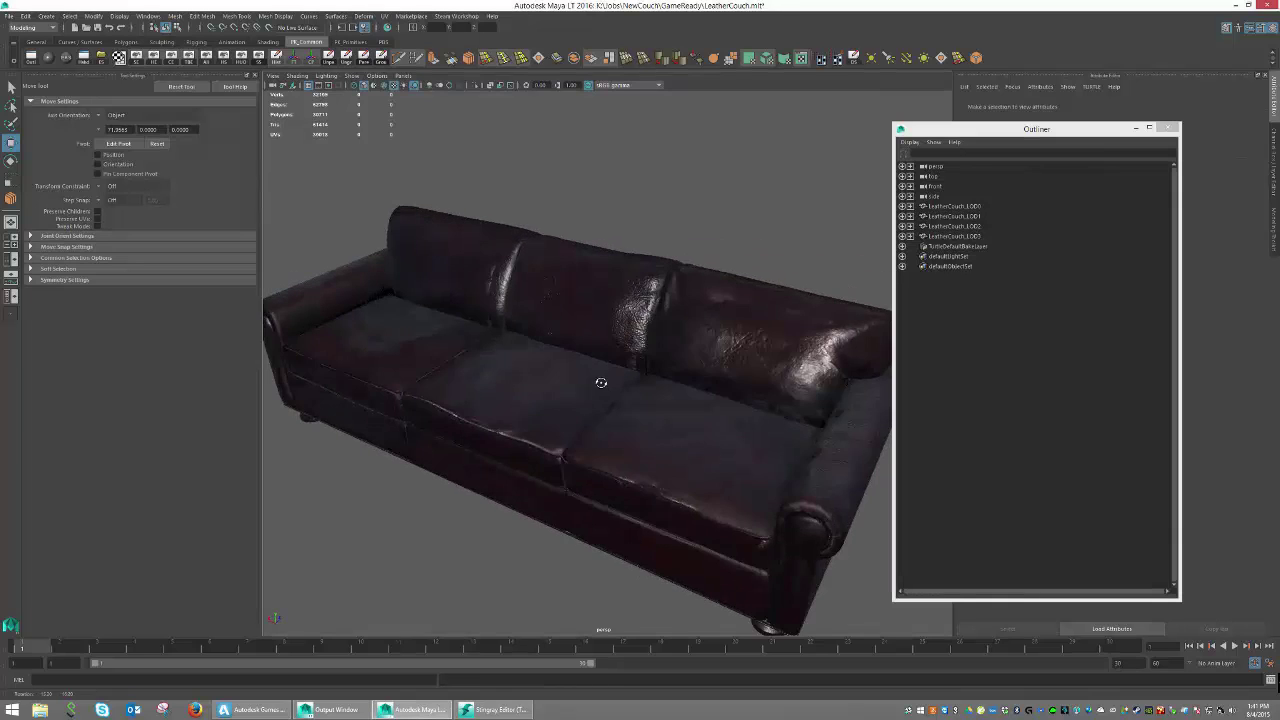
{"action": "right_click_drag", "start_coordinate": [695, 394], "coordinate": [649, 391], "text": "alt"}
{"action": "middle_click_drag", "start_coordinate": [649, 391], "coordinate": [605, 389], "text": "alt"}
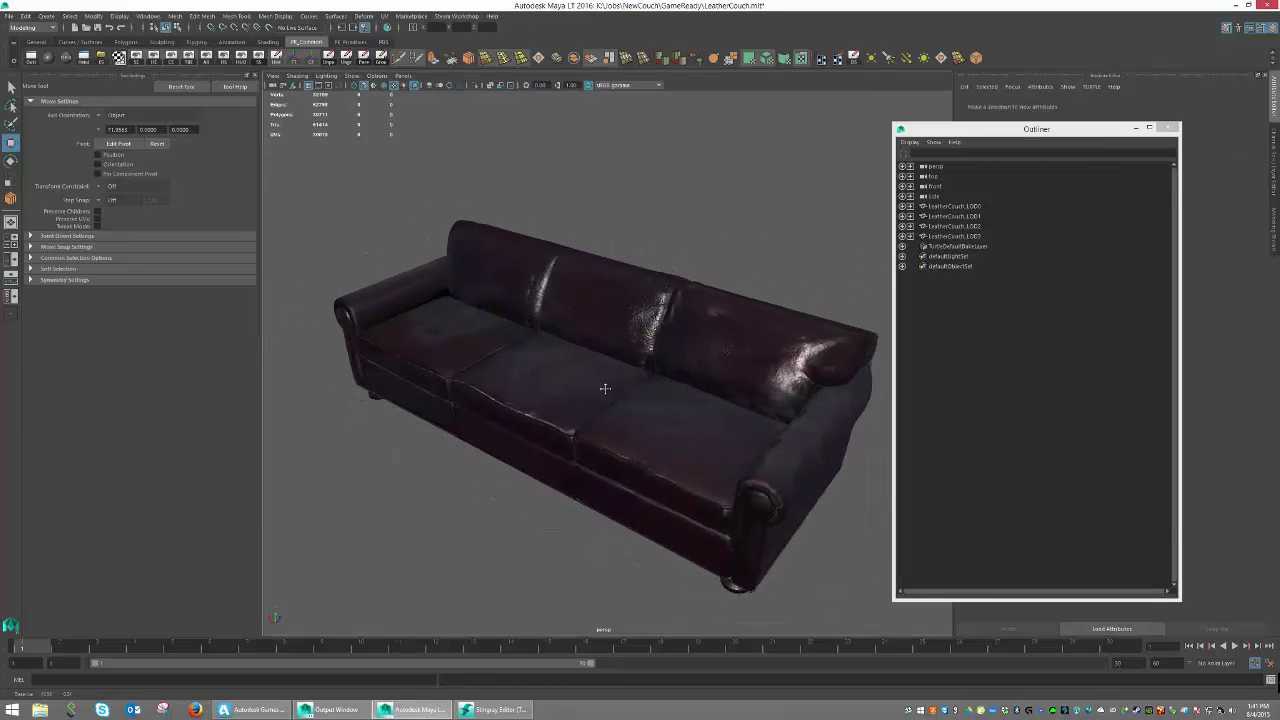
{"action": "left_click_drag", "start_coordinate": [611, 391], "coordinate": [666, 420], "text": "alt"}
{"action": "scroll", "coordinate": [620, 400], "scroll_direction": "down", "scroll_amount": 5}
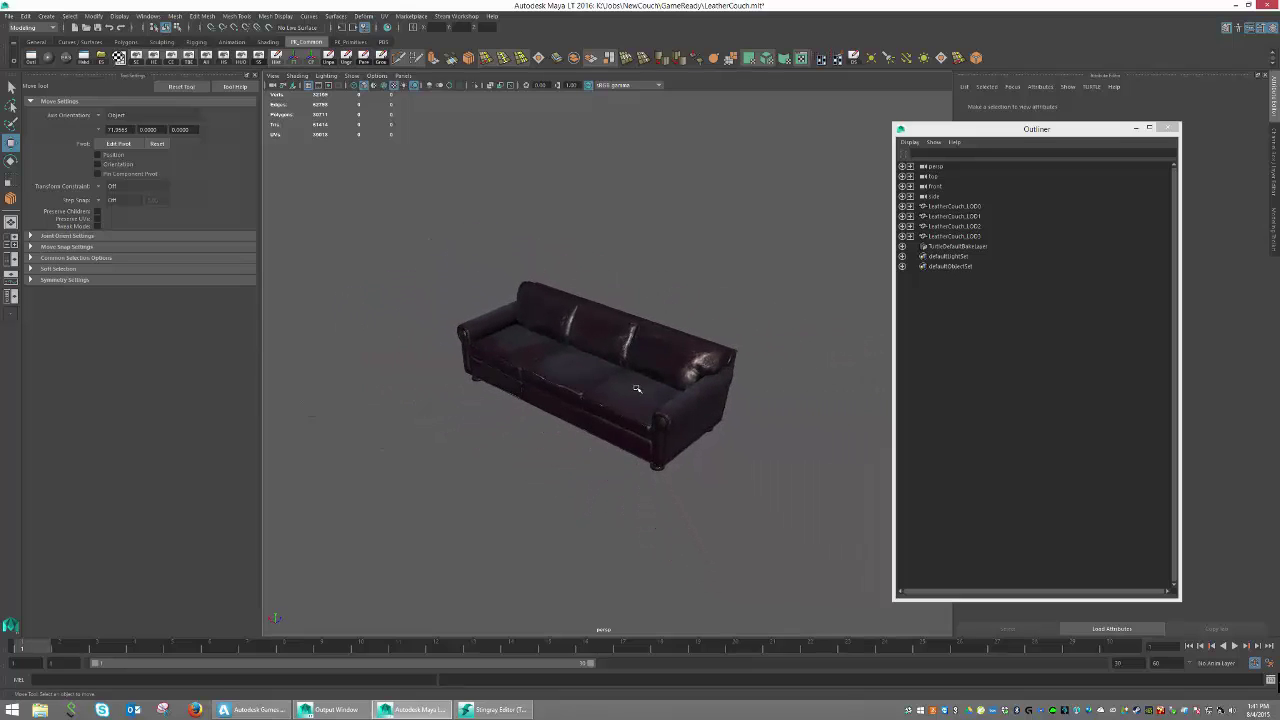
{"action": "scroll", "coordinate": [639, 390], "scroll_direction": "up", "scroll_amount": 6}
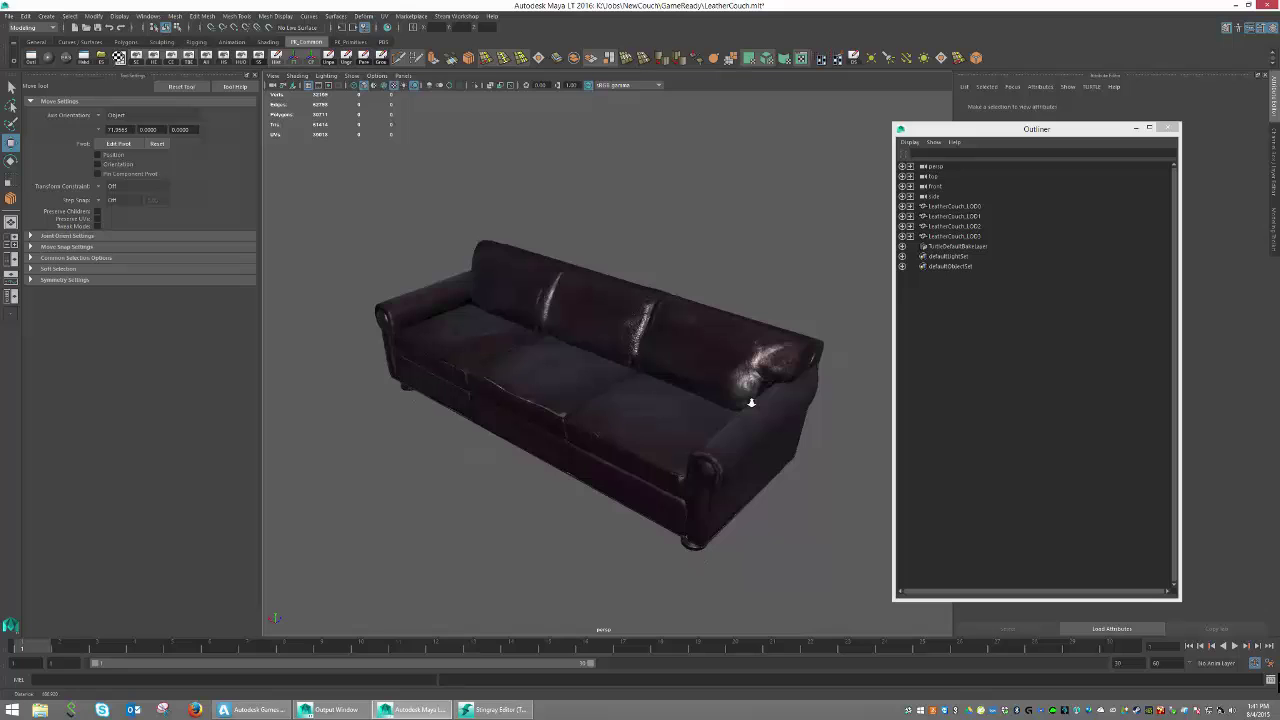
{"action": "left_click", "coordinate": [966, 207]}
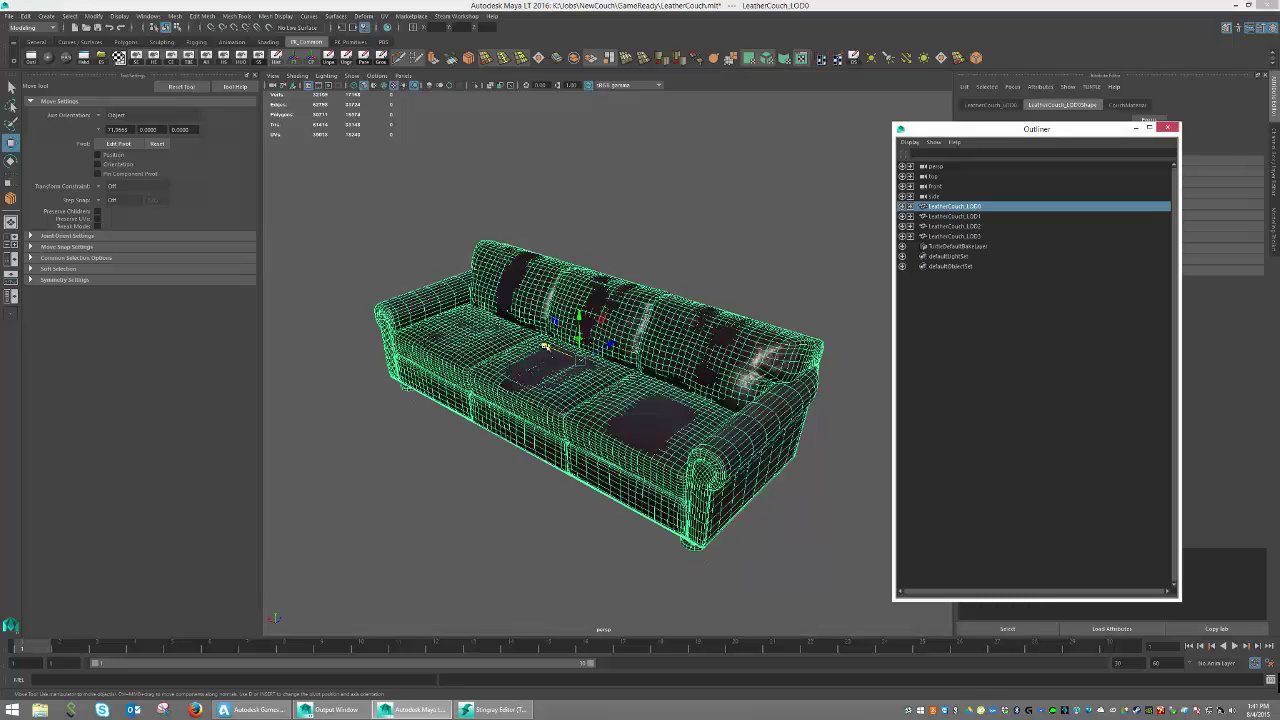
{"action": "left_click_drag", "start_coordinate": [545, 346], "coordinate": [280, 235]}
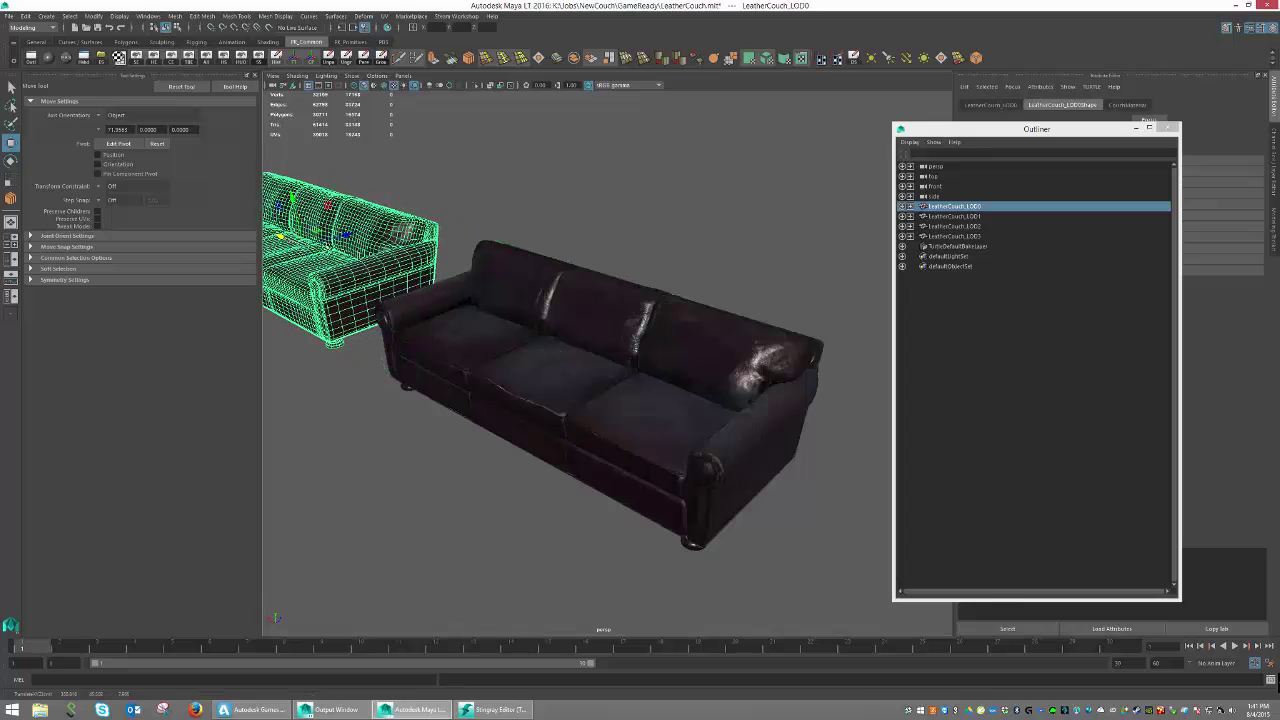
- Move LeatherCouch_LOD1 behind the remaining couches and LeatherCouch_LOD2 in front of them
{"action": "left_click", "coordinate": [976, 218]}
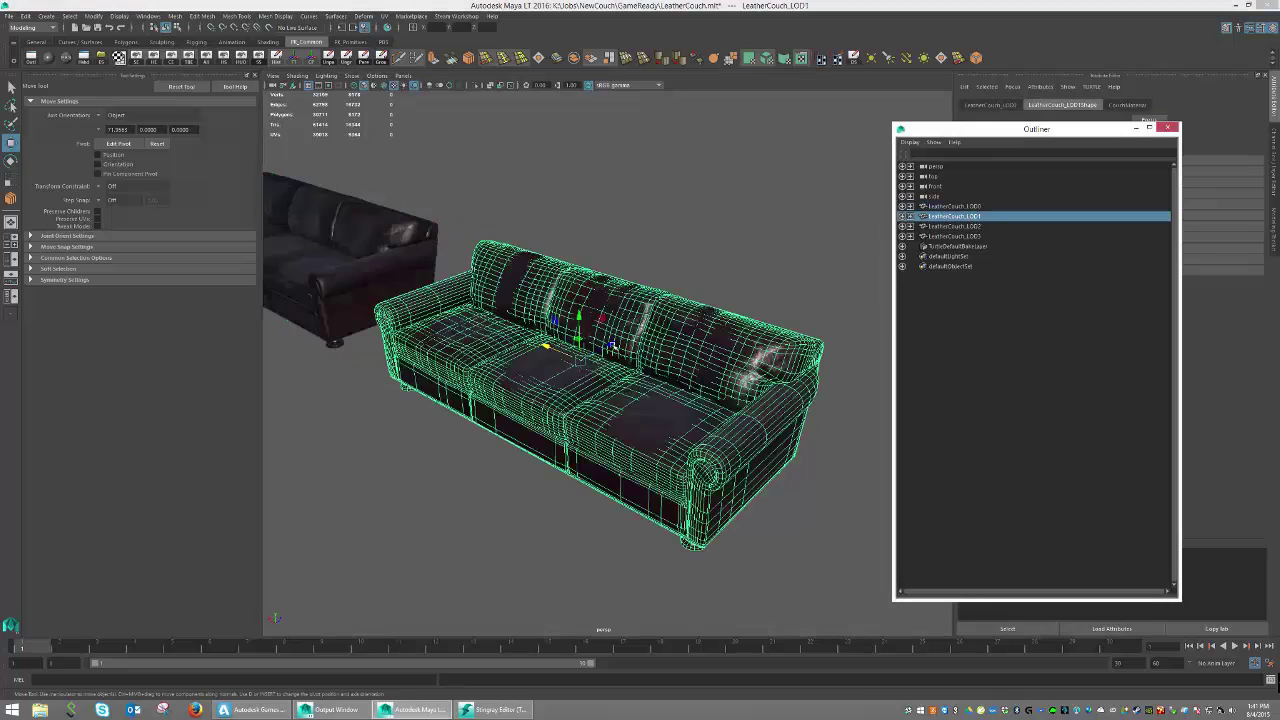
{"action": "left_click_drag", "start_coordinate": [580, 337], "coordinate": [735, 252]}
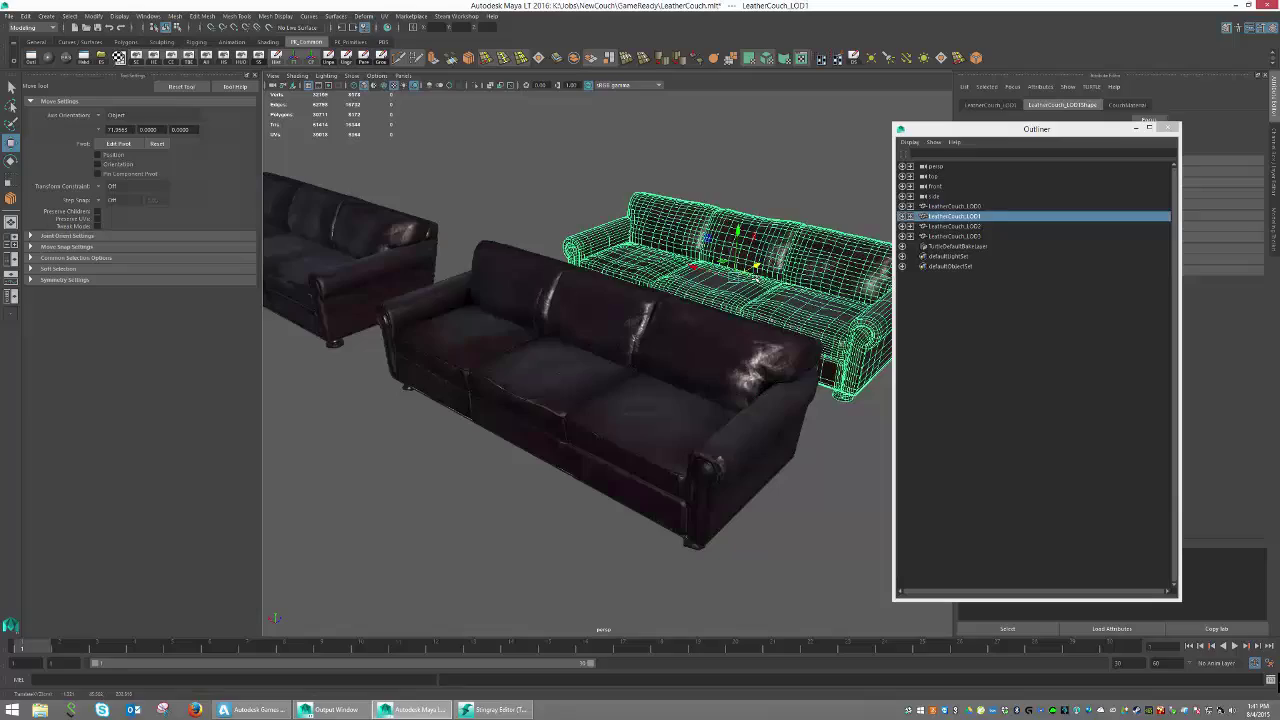
{"action": "left_click", "coordinate": [633, 358]}
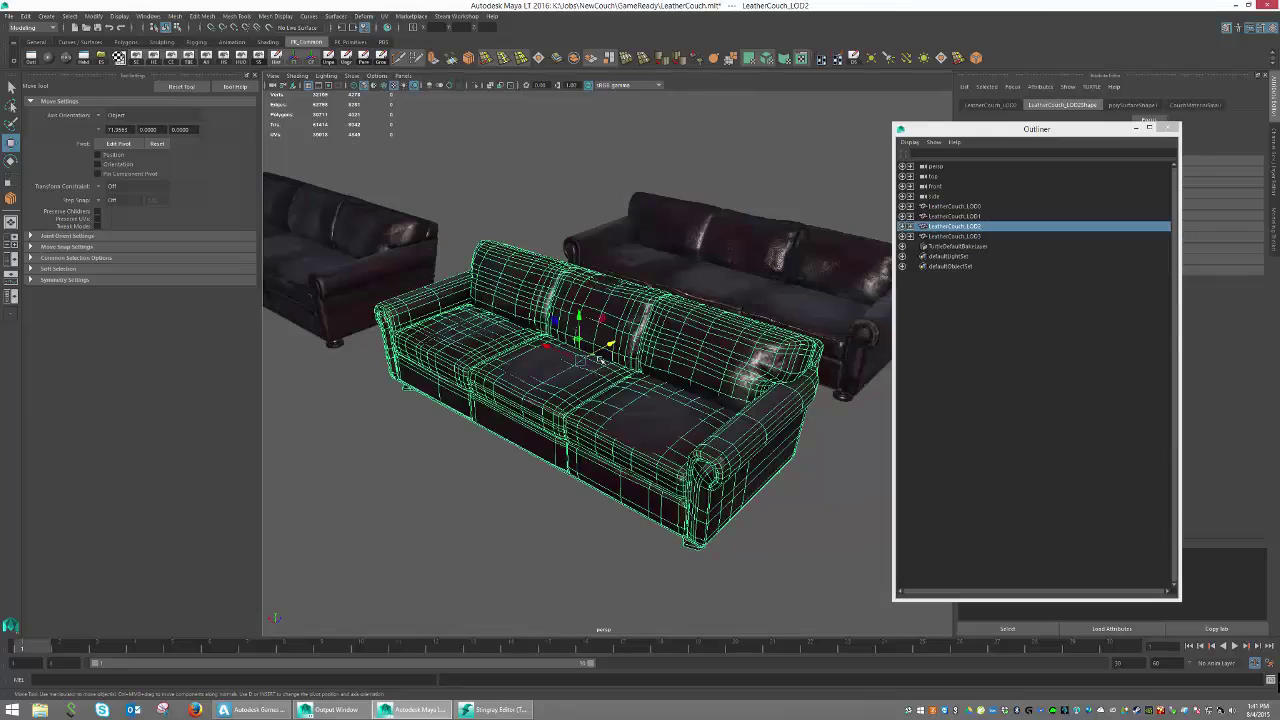
{"action": "left_click_drag", "start_coordinate": [609, 345], "coordinate": [400, 456]}
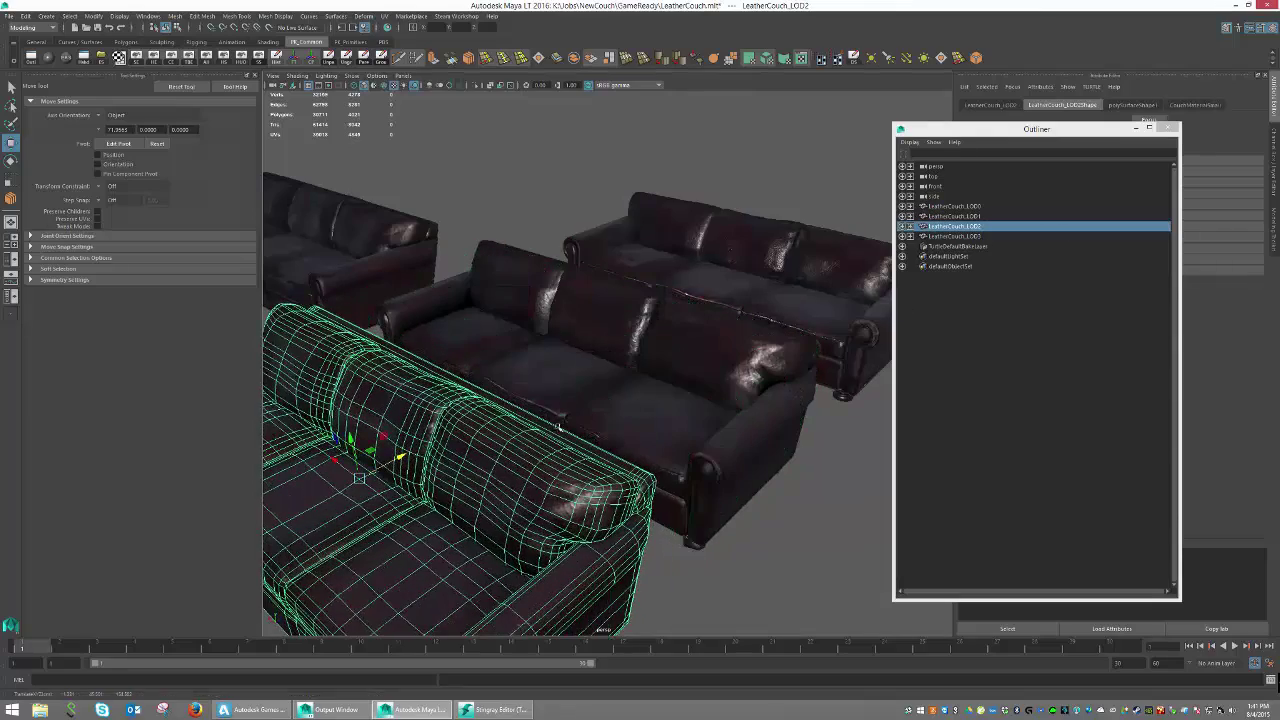
- Compare the four separated couches from several angles, selecting LeatherCouch_LOD0 through LeatherCouch_LOD3 one after another
{"action": "right_click_drag", "start_coordinate": [640, 382], "coordinate": [582, 349], "text": "alt"}
{"action": "scroll", "coordinate": [582, 349], "scroll_direction": "down", "scroll_amount": 2}
{"action": "left_click_drag", "start_coordinate": [582, 349], "coordinate": [502, 368], "text": "alt"}
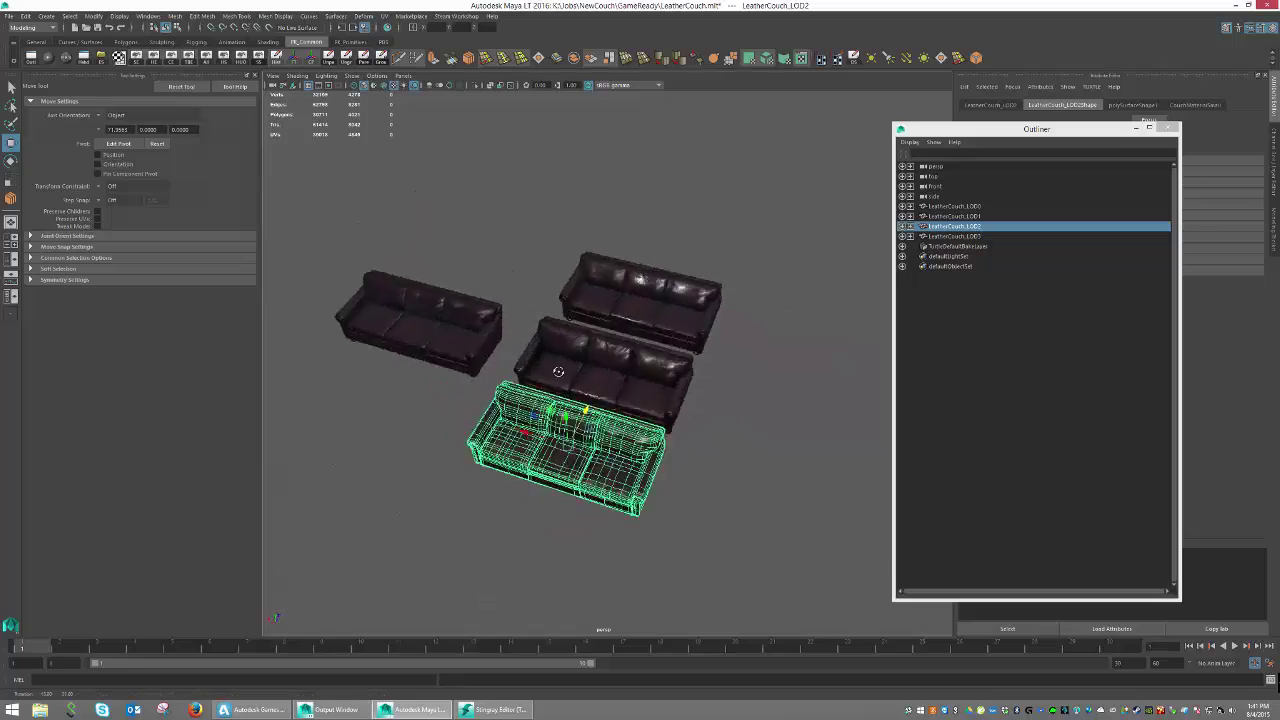
{"action": "left_click", "coordinate": [512, 273]}
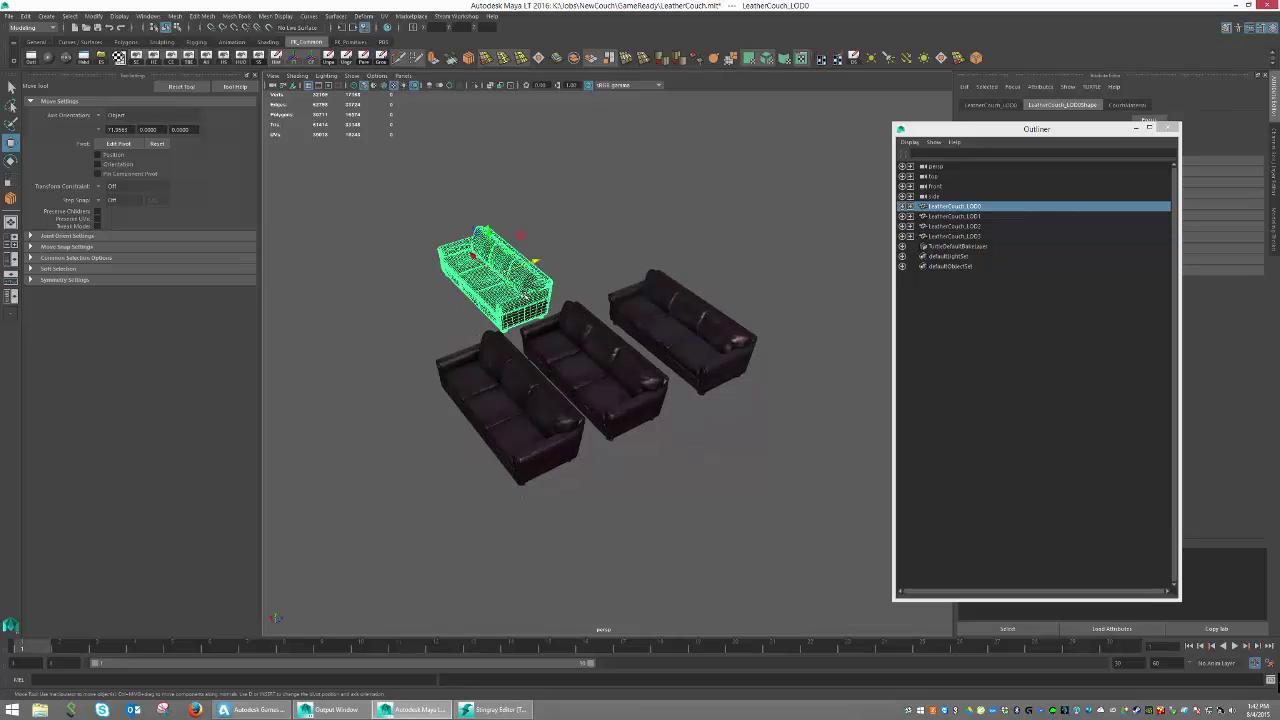
{"action": "left_click", "coordinate": [666, 297]}
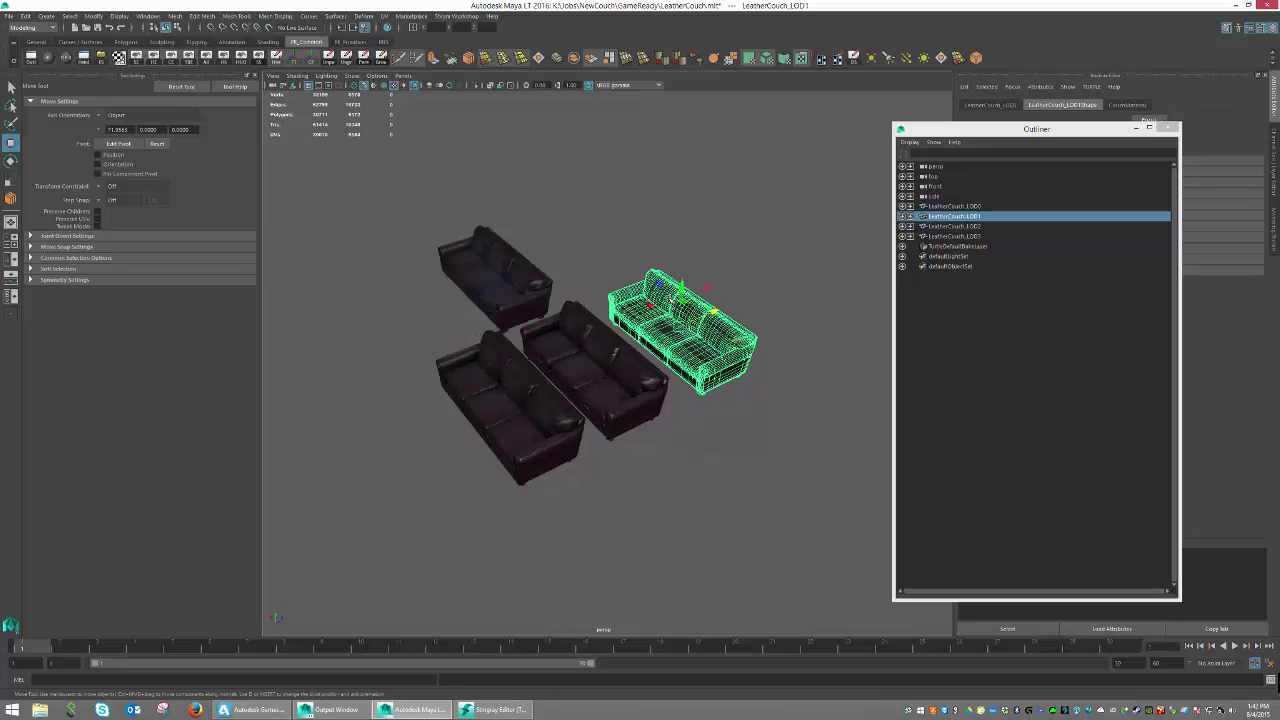
{"action": "left_click", "coordinate": [522, 370]}
{"action": "left_click", "coordinate": [617, 370]}
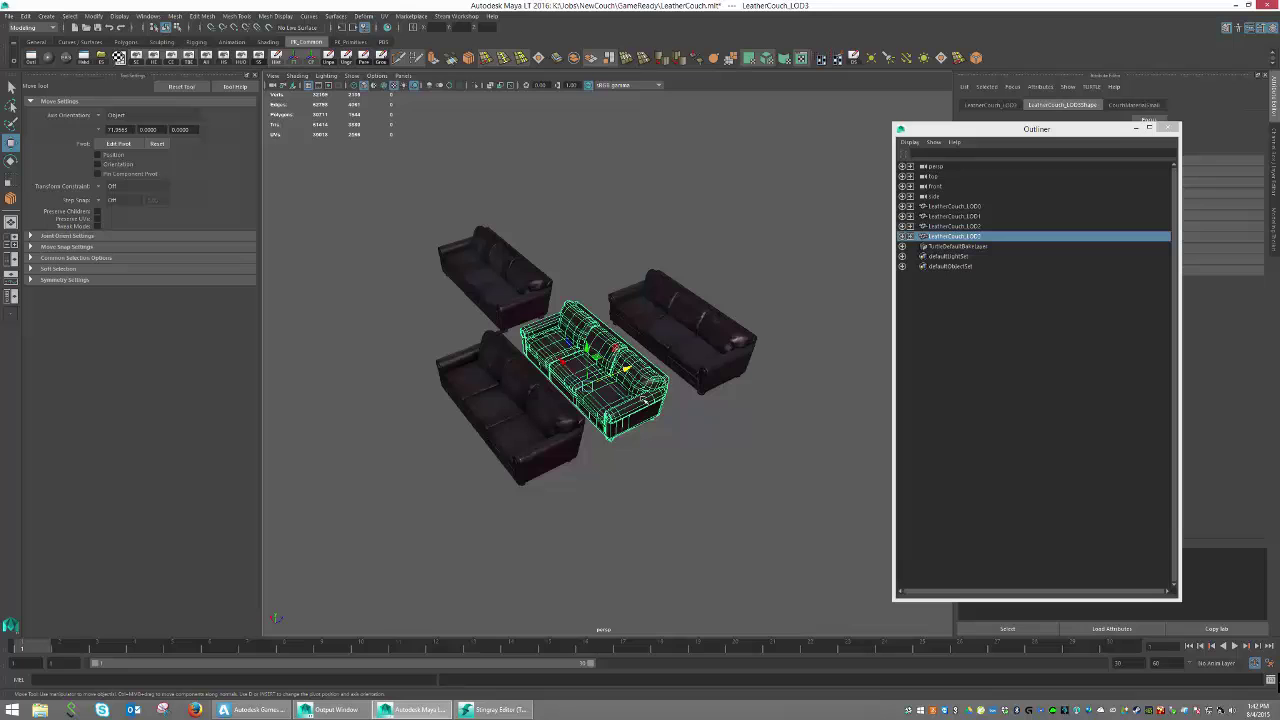
{"action": "left_click_drag", "start_coordinate": [557, 394], "coordinate": [585, 386], "text": "alt"}
{"action": "right_click_drag", "start_coordinate": [585, 386], "coordinate": [682, 405], "text": "alt"}
{"action": "left_click_drag", "start_coordinate": [682, 405], "coordinate": [659, 389], "text": "alt"}
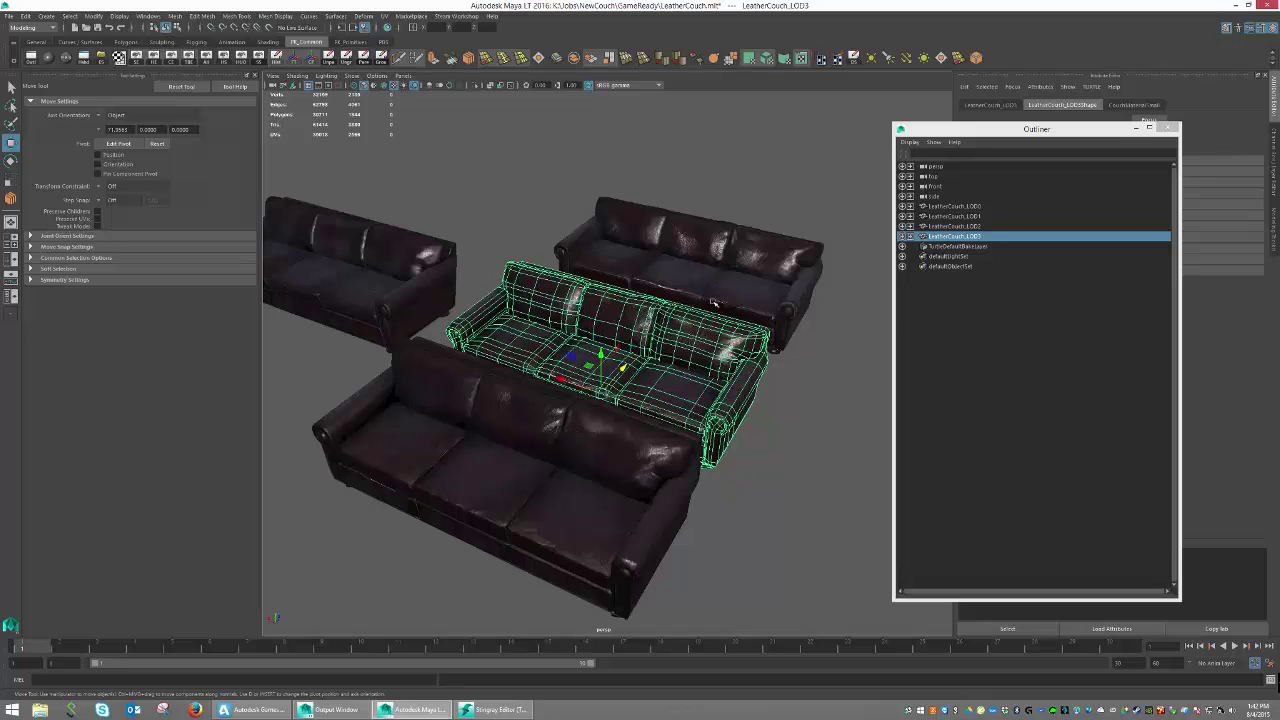
{"action": "left_click", "coordinate": [395, 270]}
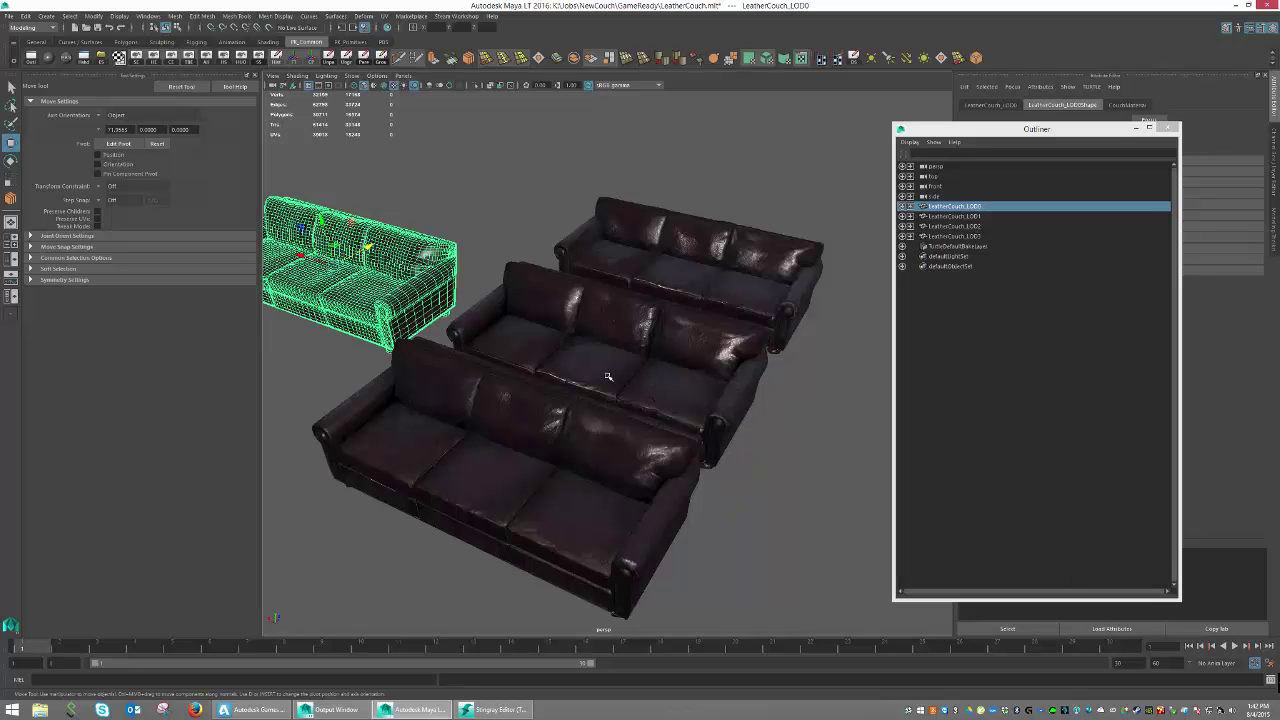
- Undo the moves of the LOD meshes until all four couches are stacked at their original position
{"action": "key", "text": "ctrl+z"}
{"action": "key", "text": "ctrl+z"}
{"action": "key", "text": "ctrl+z"}
{"action": "key", "text": "ctrl+z"}
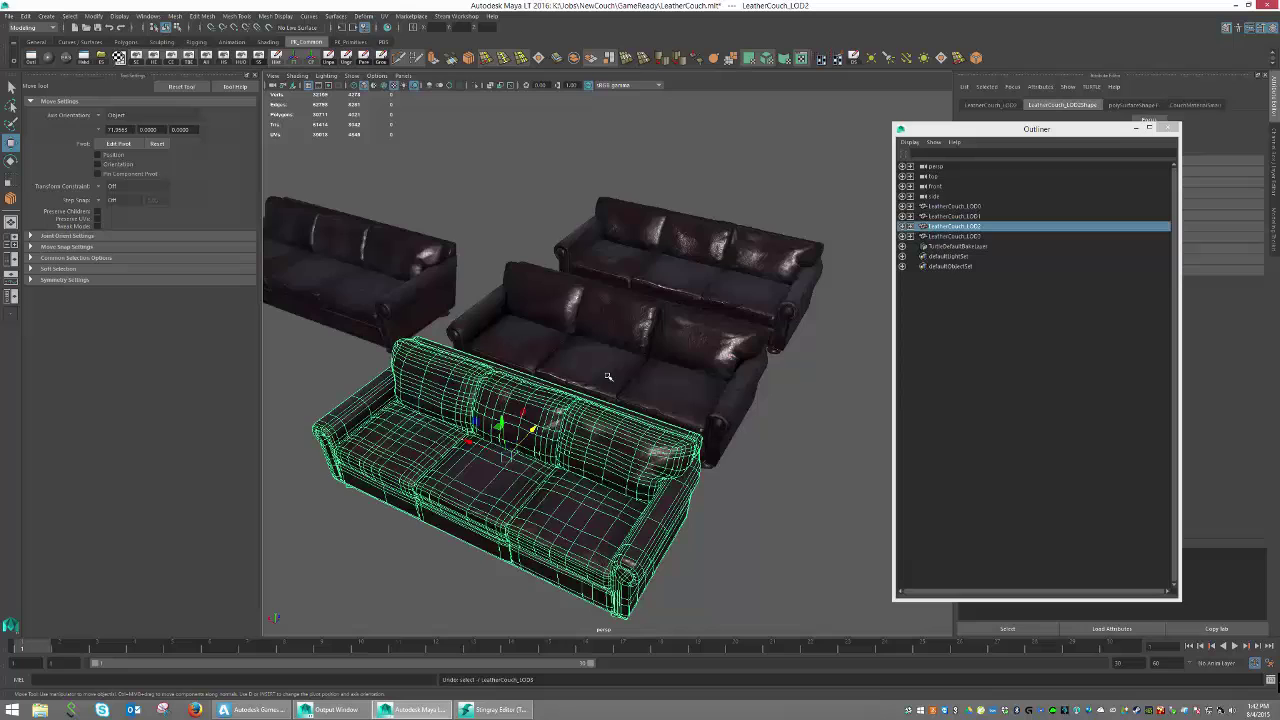
{"action": "key", "text": "ctrl+z"}
{"action": "key", "text": "ctrl+z"}
{"action": "key", "text": "ctrl+z"}
{"action": "key", "text": "ctrl+z"}
{"action": "key", "text": "ctrl+z"}
{"action": "key", "text": "ctrl+z"}
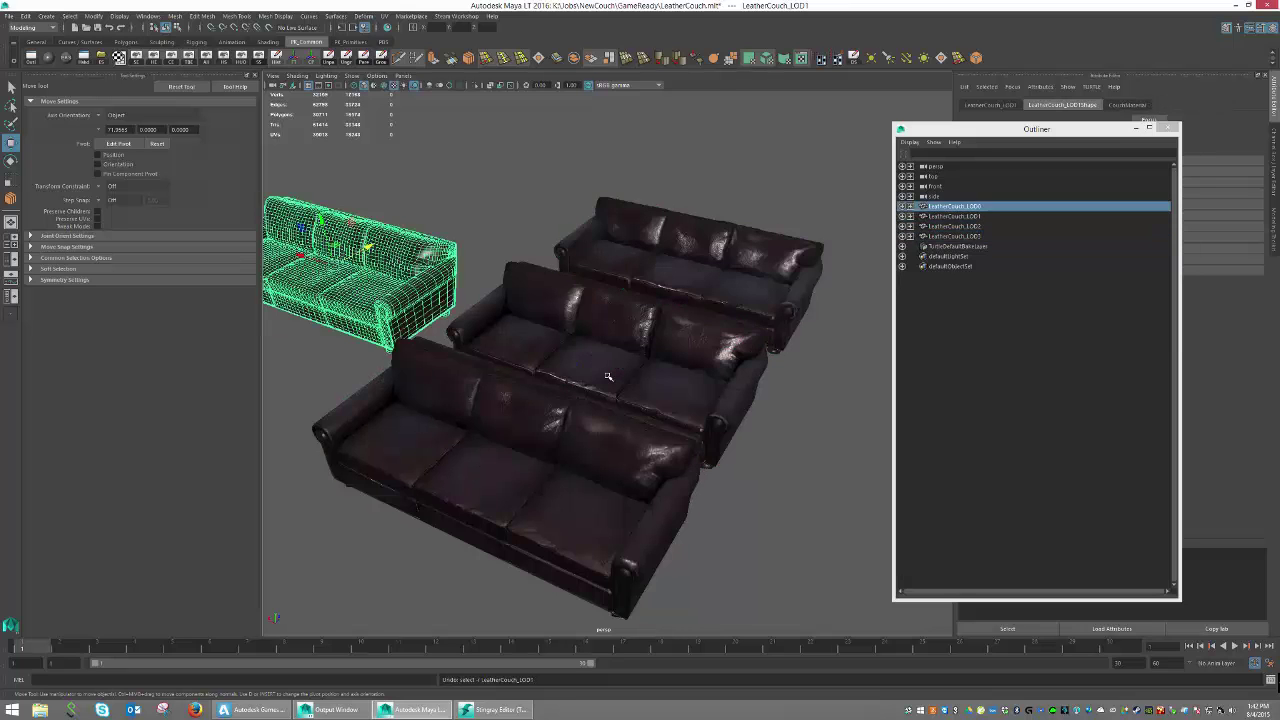
{"action": "key", "text": "ctrl+z"}
{"action": "key", "text": "ctrl+z"}
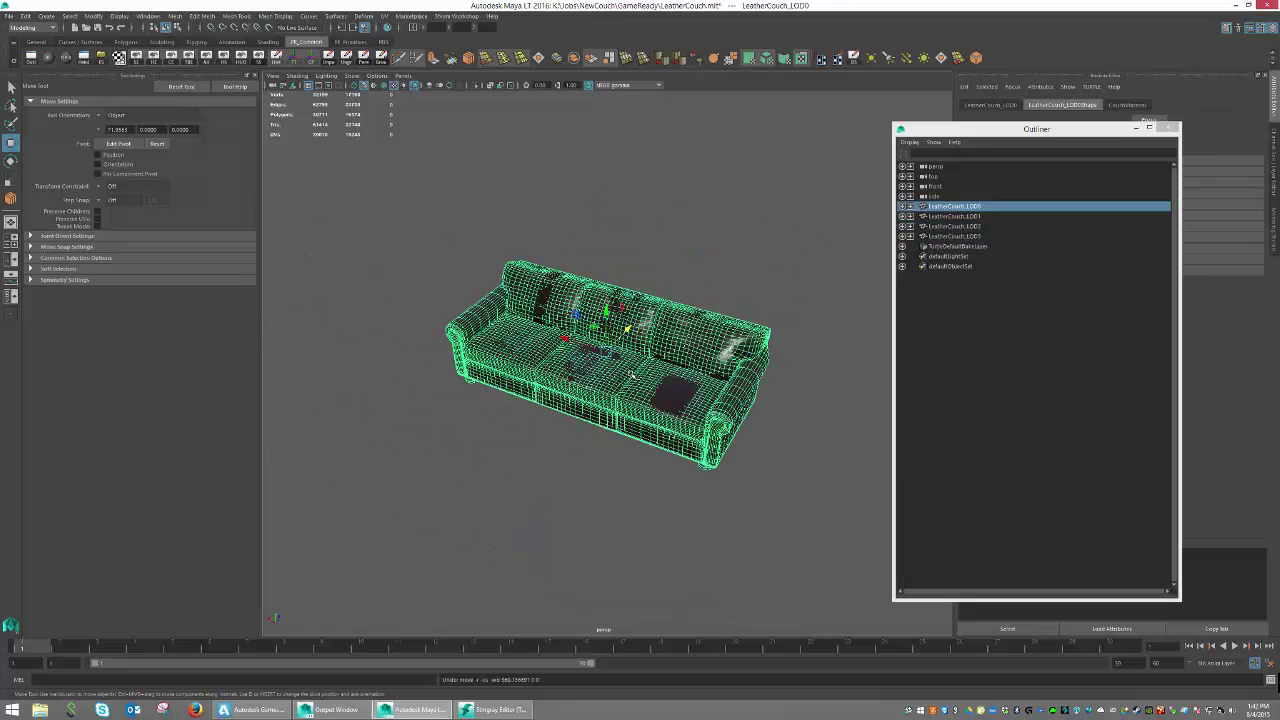
- Export all four LeatherCouch LOD meshes together as an FBX to the GameReady folder, replacing the existing LeatherCouch_LOD.fbx
{"action": "left_click", "coordinate": [497, 443]}
{"action": "mouse_move", "coordinate": [680, 433]}
{"action": "left_mouse_down", "text": "alt"}
{"action": "mouse_move", "coordinate": [560, 425]}
{"action": "mouse_move", "coordinate": [695, 430]}
{"action": "left_mouse_up", "text": "alt"}
{"action": "middle_click_drag", "start_coordinate": [740, 408], "coordinate": [688, 406], "text": "alt"}
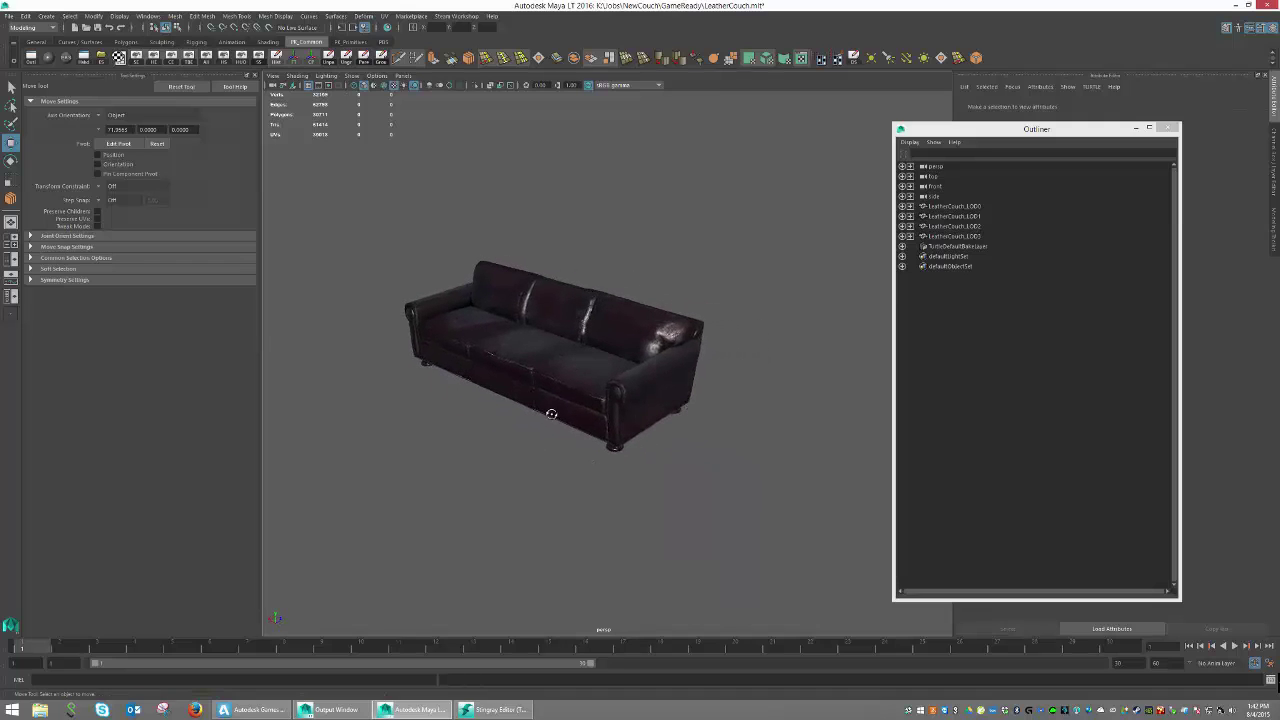
{"action": "left_click_drag", "start_coordinate": [551, 414], "coordinate": [557, 418], "text": "alt"}
{"action": "left_click_drag", "start_coordinate": [266, 184], "coordinate": [788, 560]}
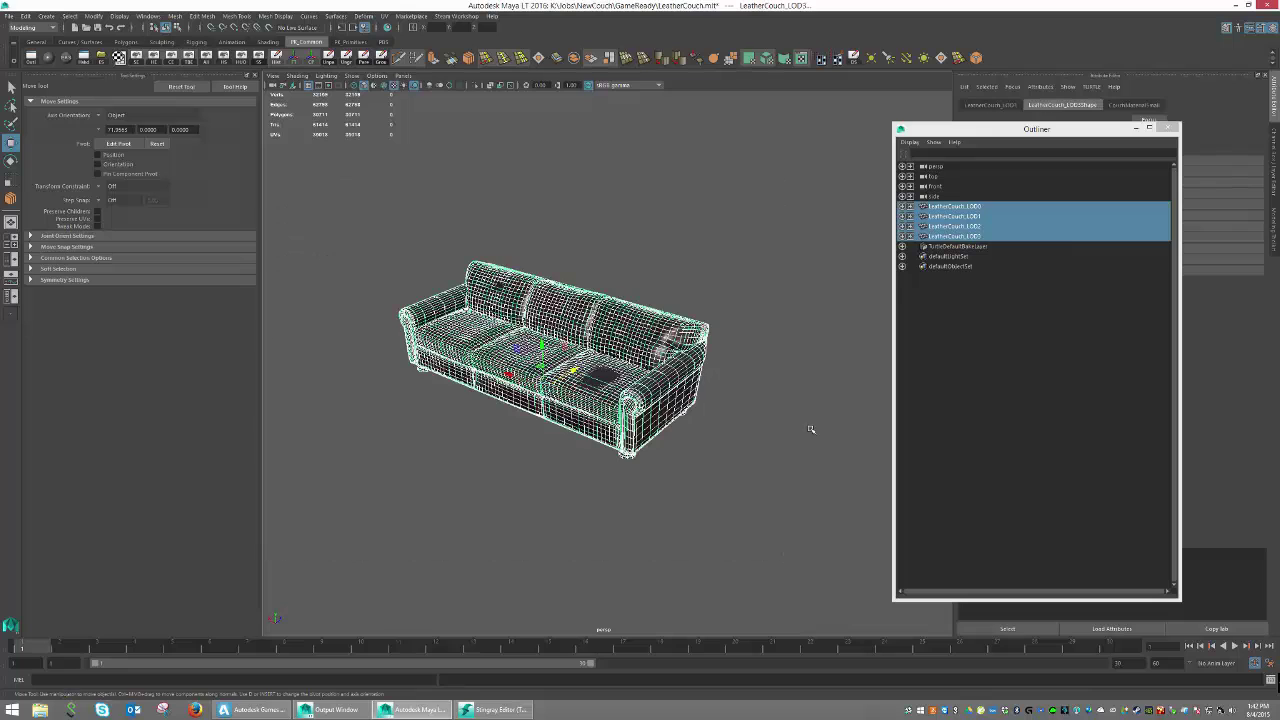
{"action": "left_click", "coordinate": [8, 16]}
{"action": "left_click", "coordinate": [40, 147]}
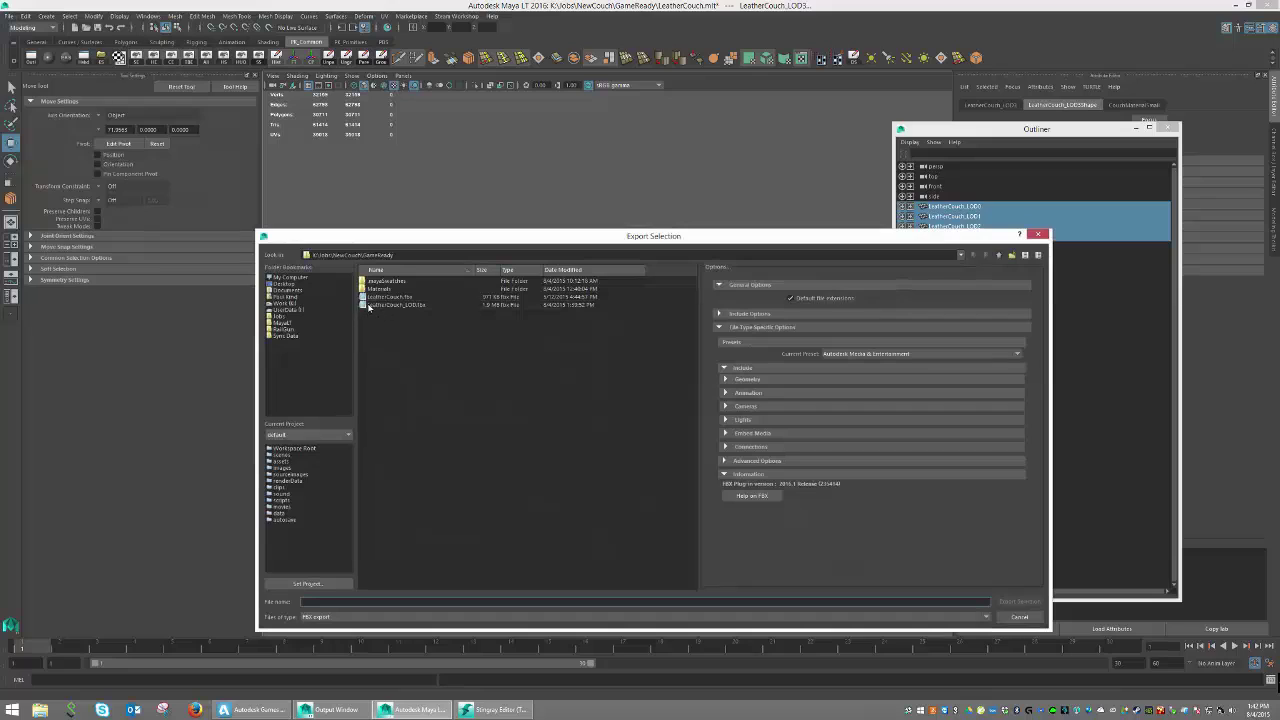
{"action": "left_click", "coordinate": [388, 305]}
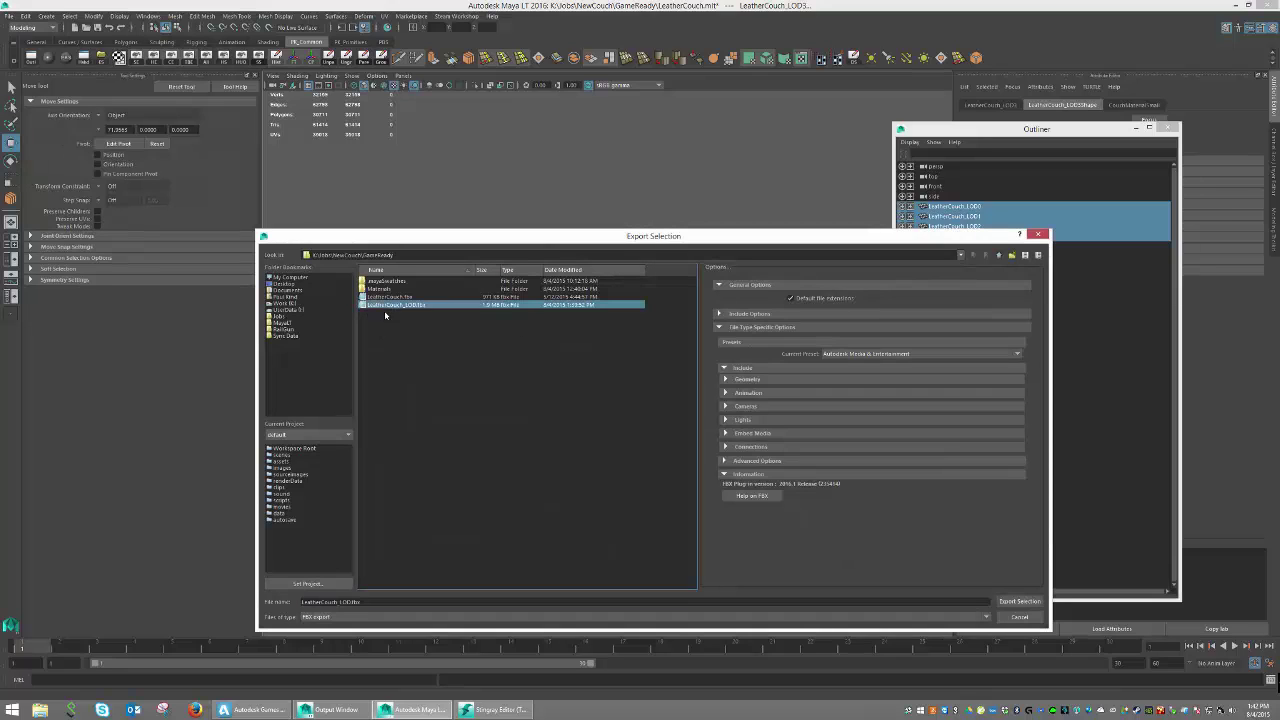
{"action": "left_click", "coordinate": [1019, 601]}
{"action": "left_click", "coordinate": [633, 447]}
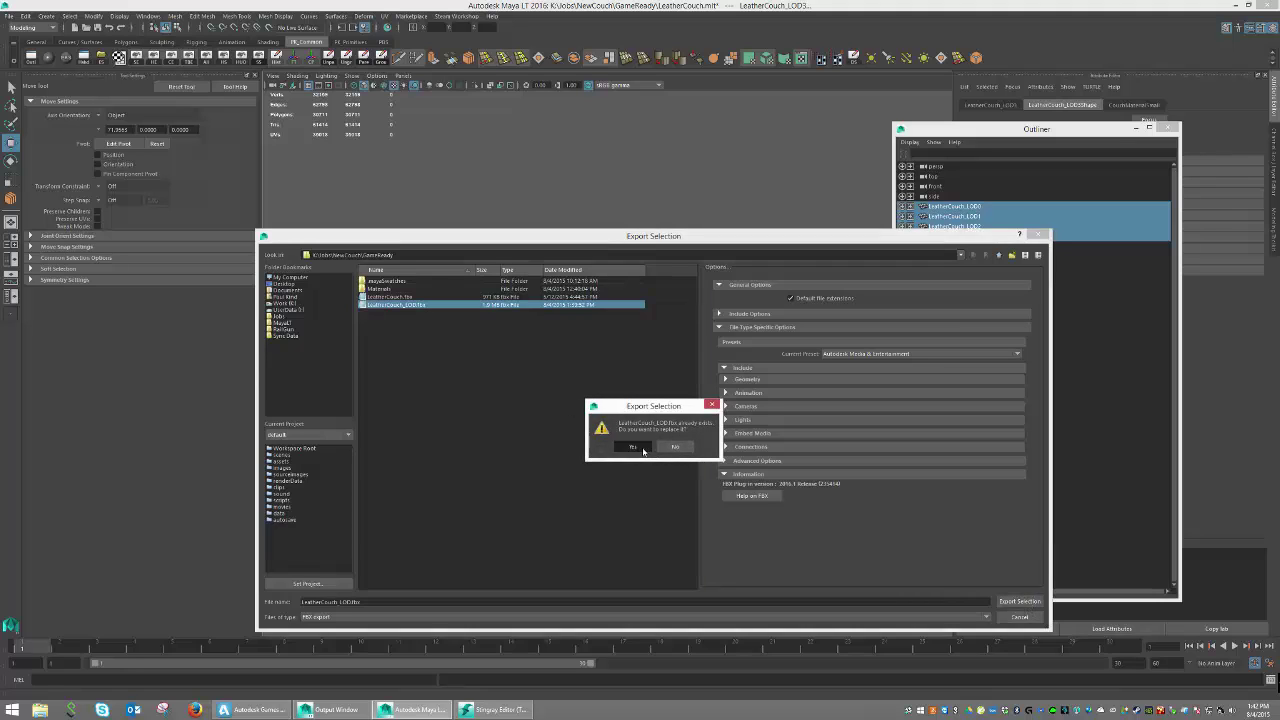
{"action": "left_click", "coordinate": [478, 465]}
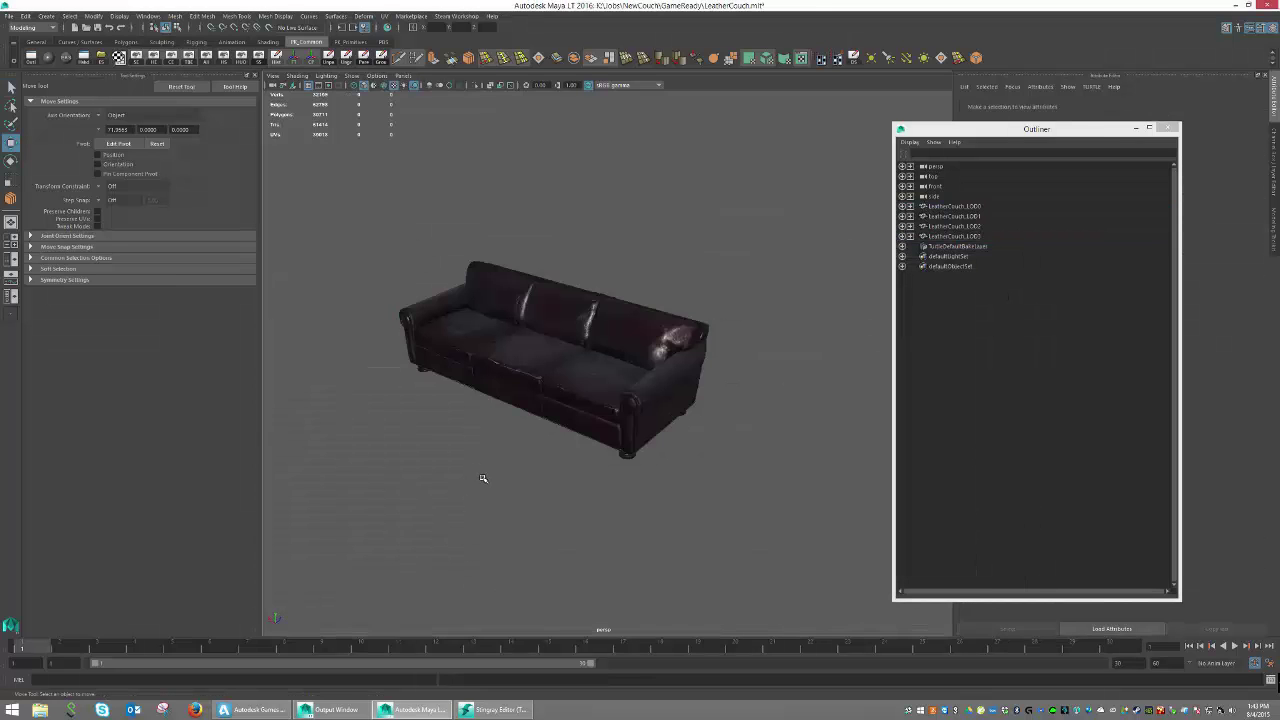
{"action": "left_click_drag", "start_coordinate": [689, 460], "coordinate": [659, 396], "text": "alt"}
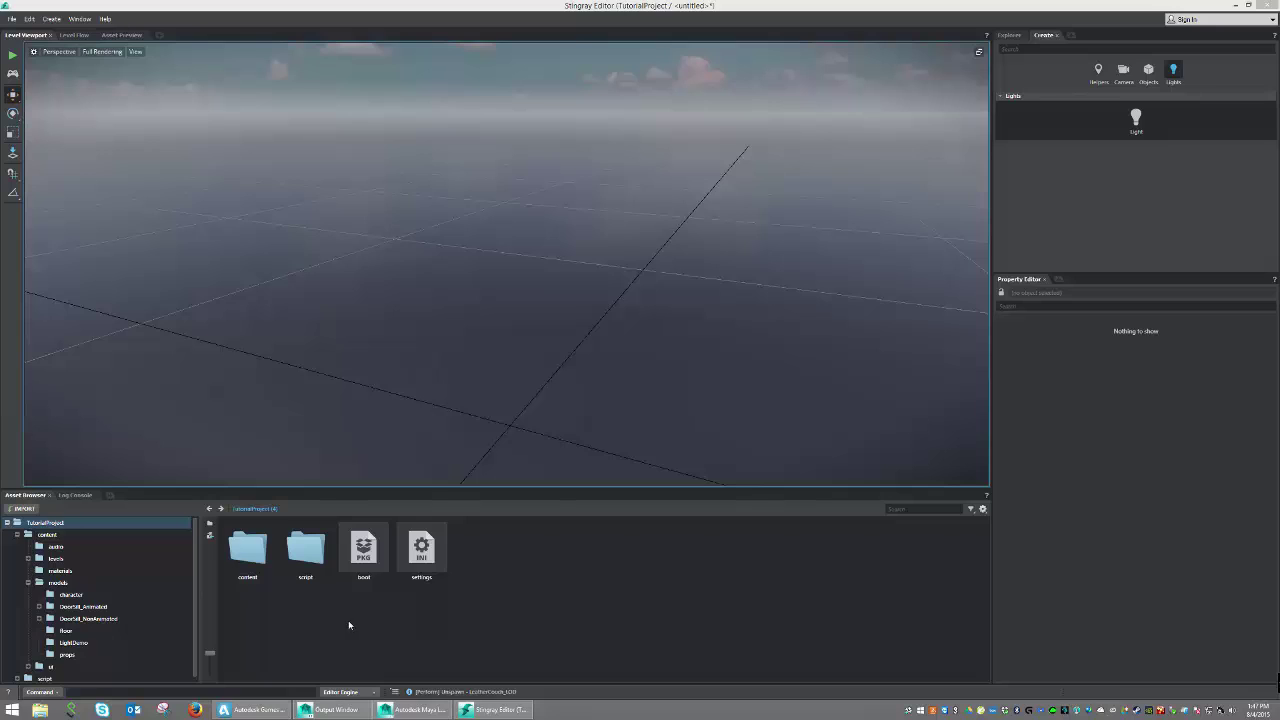
- Switch to the Stingray Editor and create a folder named CouchLODExample inside the project's content/models folder
{"action": "double_click", "coordinate": [257, 565]}
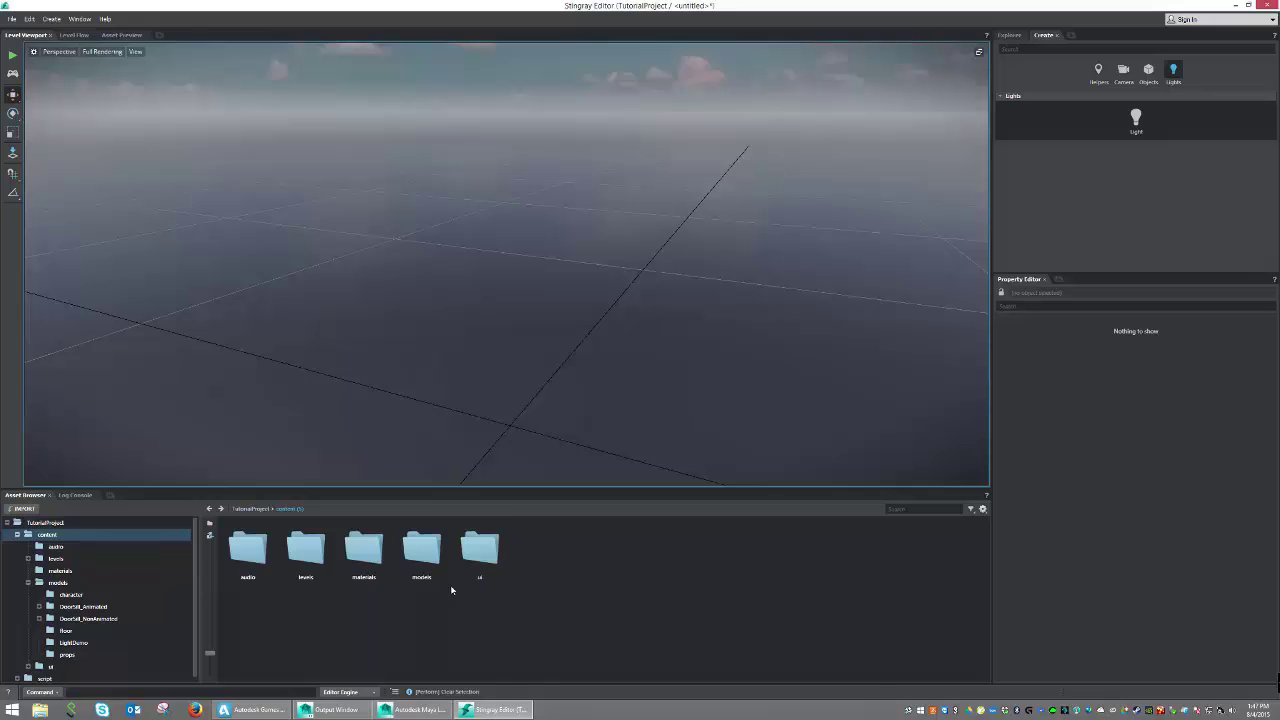
{"action": "double_click", "coordinate": [421, 550]}
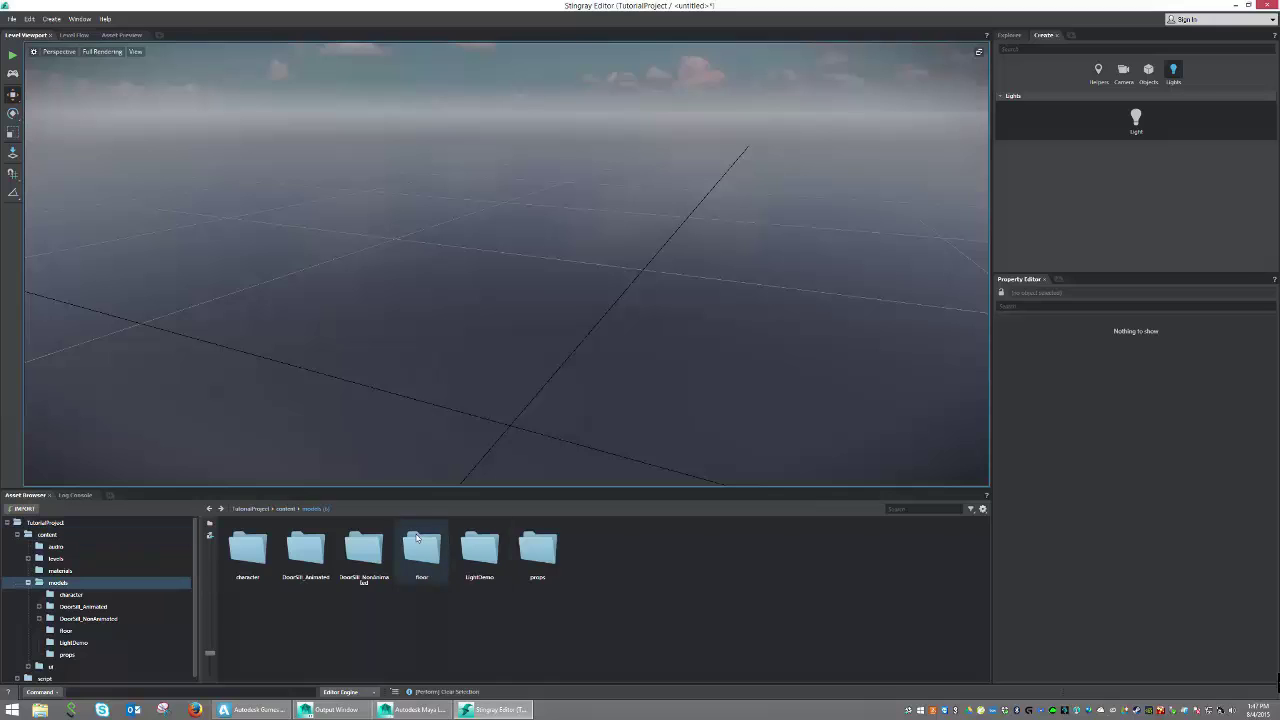
{"action": "right_click", "coordinate": [614, 563]}
{"action": "left_click", "coordinate": [652, 573]}
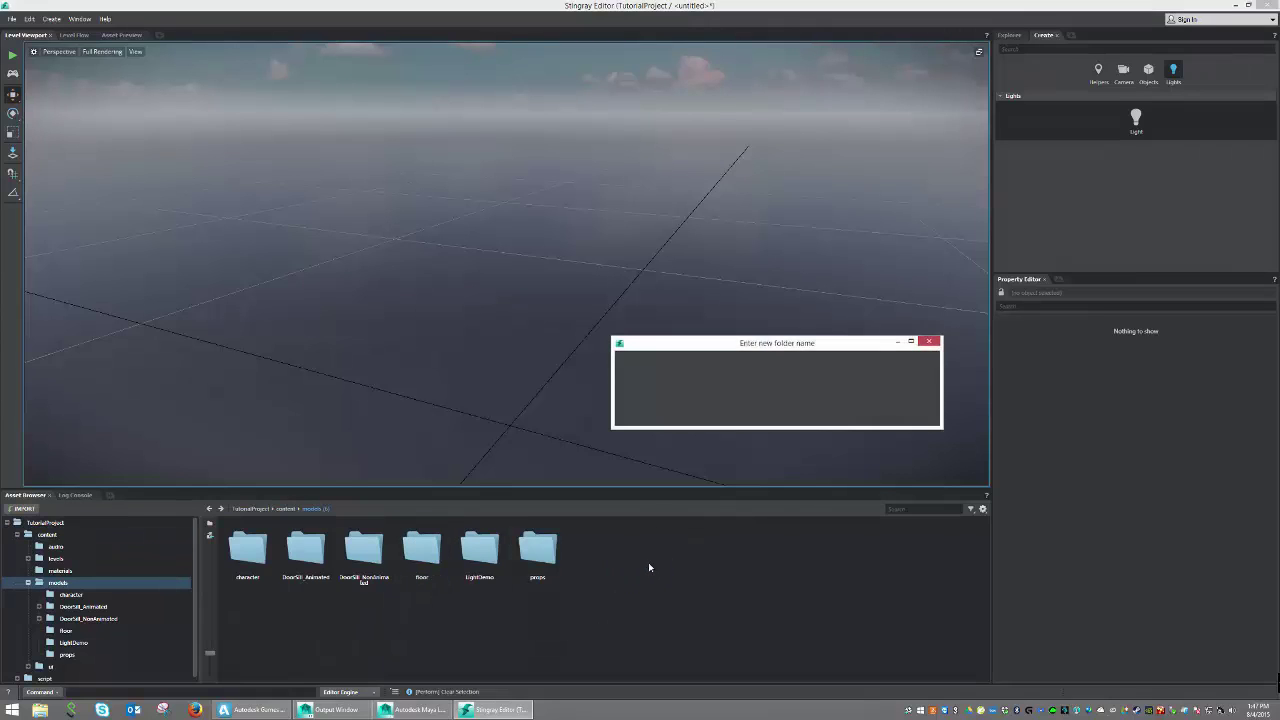
{"action": "type", "text": "Co"}
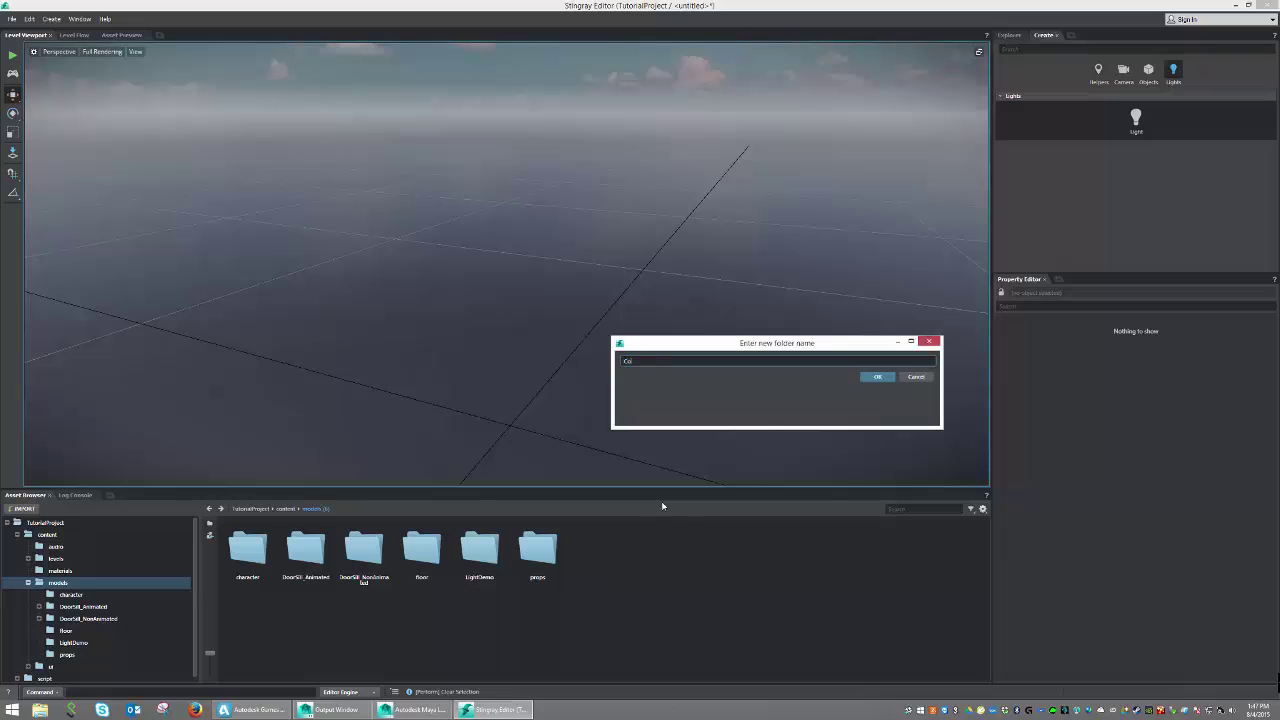
{"action": "type", "text": "uch00"}
{"action": "type", "text": "Example"}
{"action": "key", "text": "Return"}
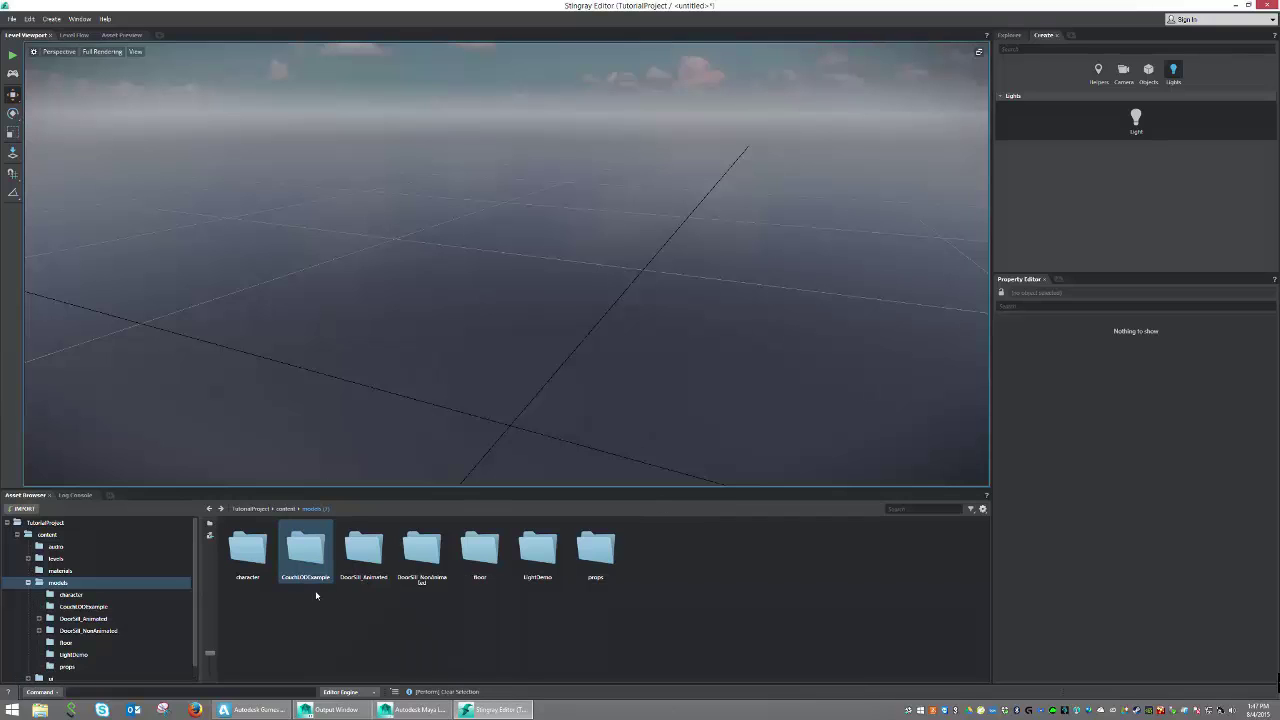
- Import LeatherCouch_LOD.fbx from GameReady into the CouchLODExample folder, keeping the default FBX options including textures and Level of Detail
{"action": "double_click", "coordinate": [307, 543]}
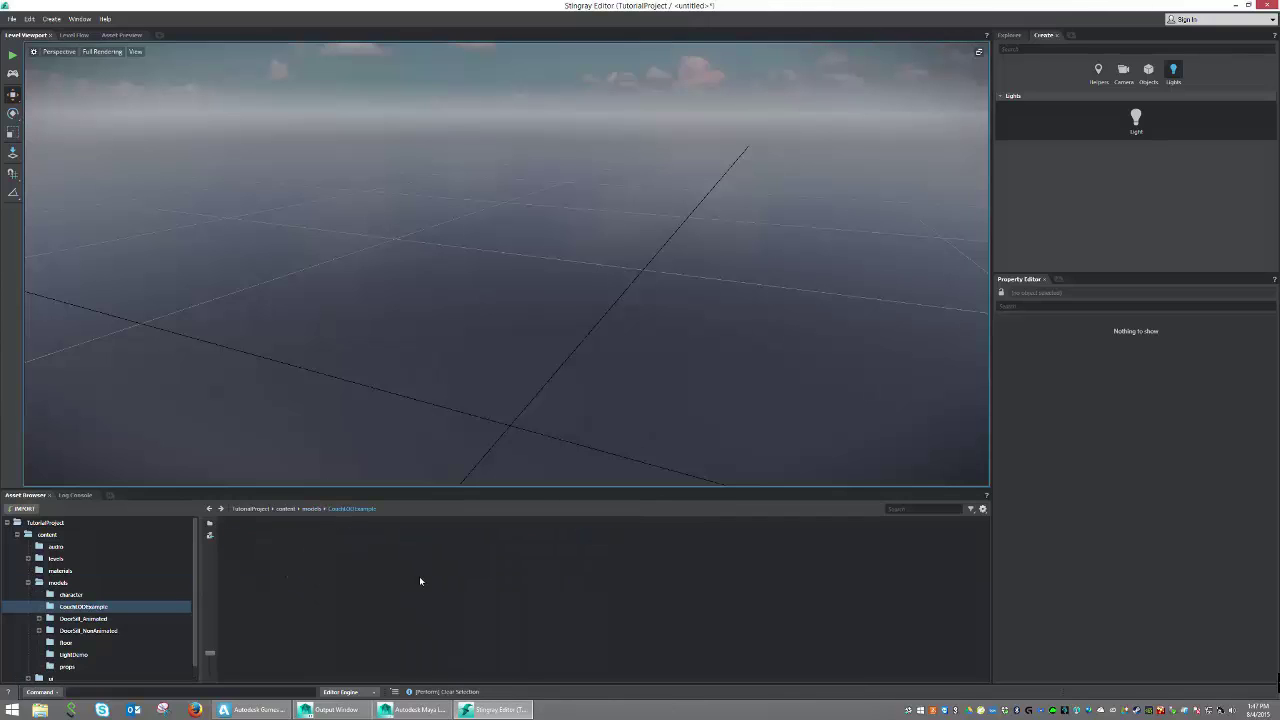
{"action": "left_click", "coordinate": [24, 508]}
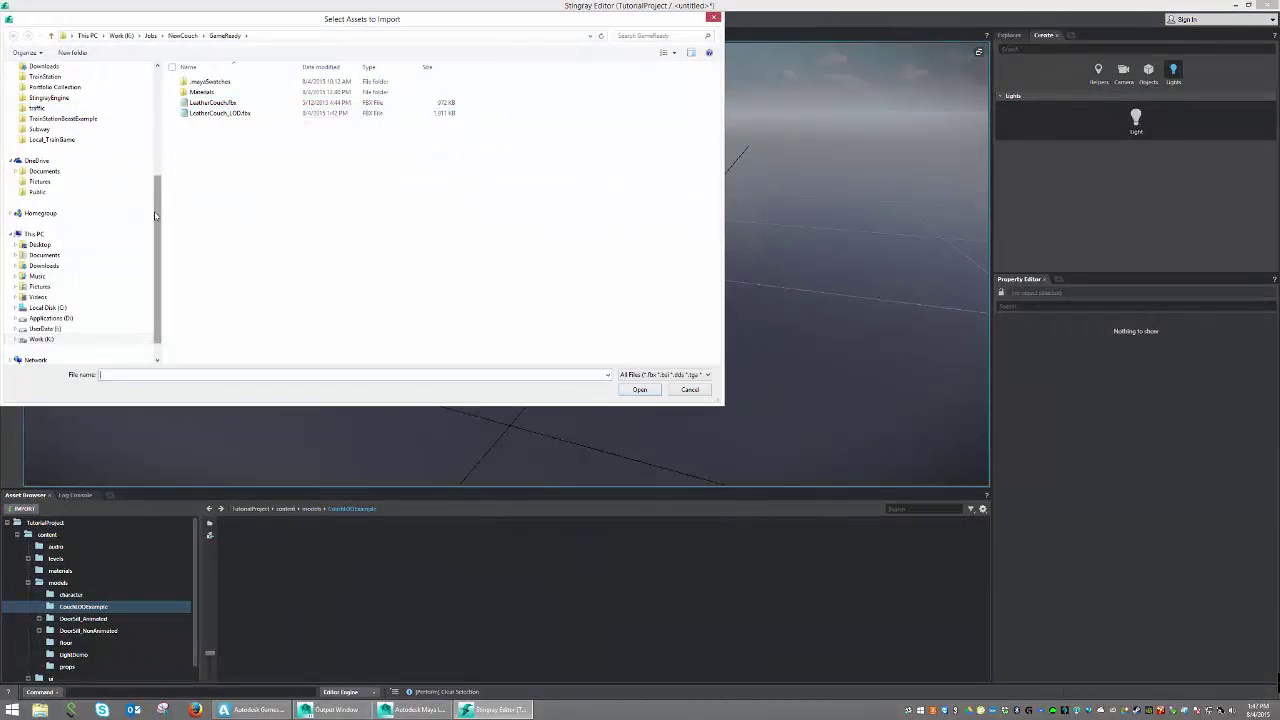
{"action": "left_click_drag", "start_coordinate": [155, 216], "coordinate": [155, 114]}
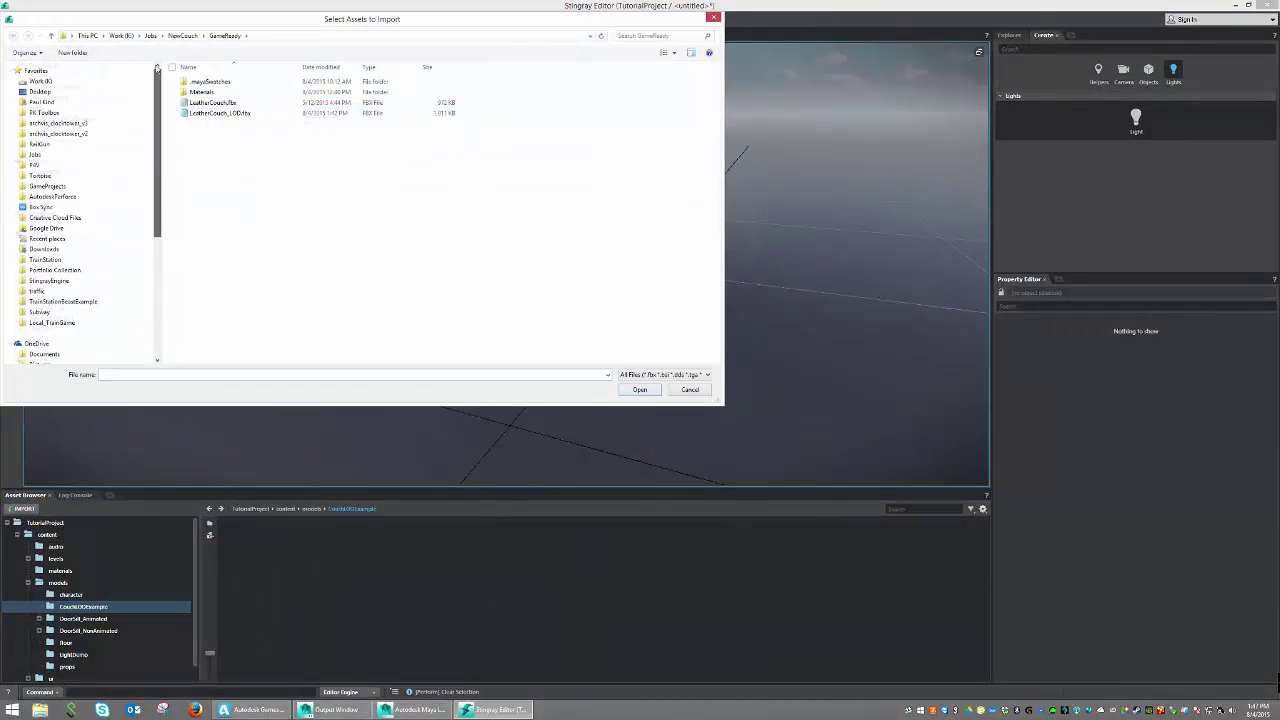
{"action": "double_click", "coordinate": [204, 114]}
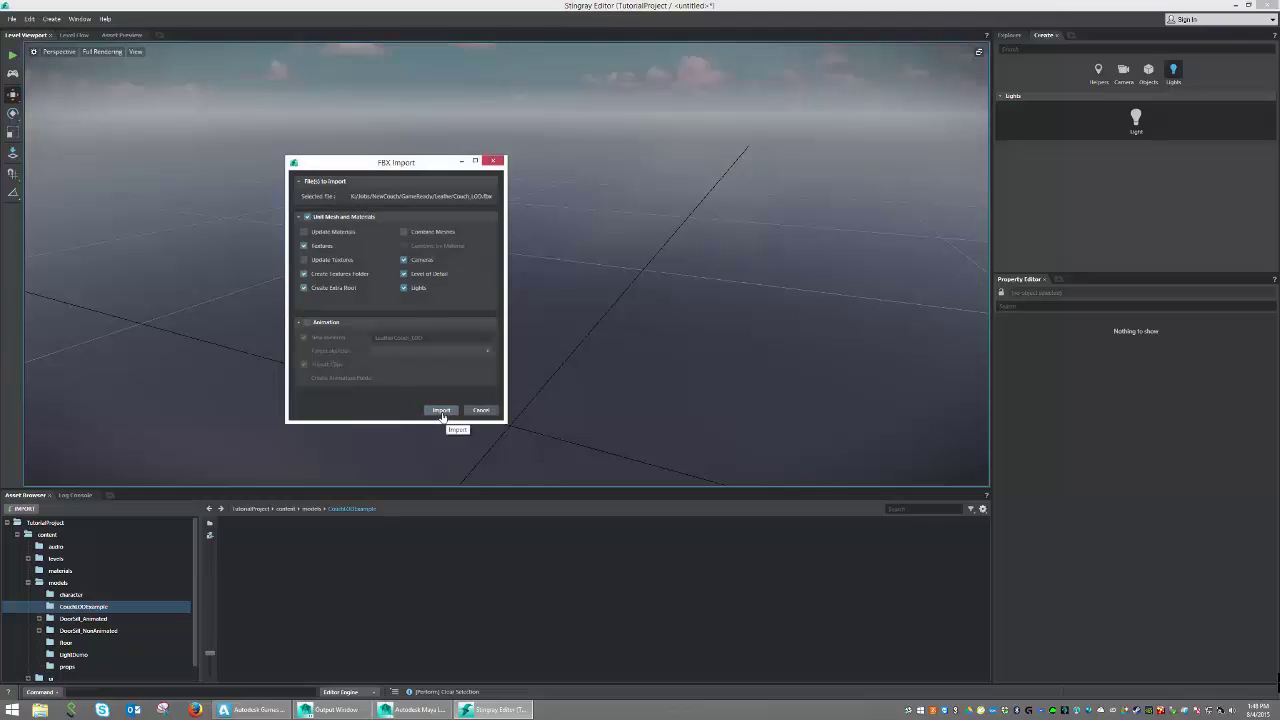
{"action": "left_click", "coordinate": [442, 411]}
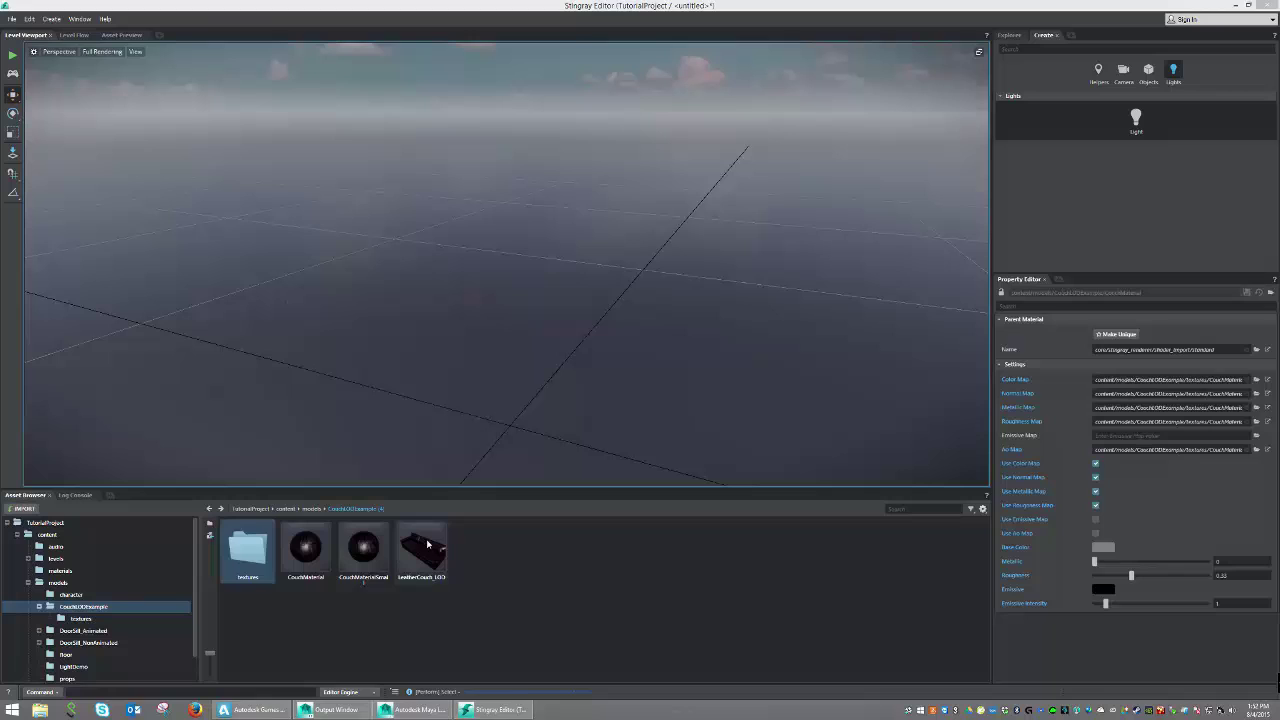
- Review the imported LeatherCouch_LOD unit, CouchMaterialSmall, CouchMaterial and the textures folder
{"action": "left_click", "coordinate": [421, 548]}
{"action": "left_click", "coordinate": [370, 550]}
{"action": "left_click", "coordinate": [303, 556]}
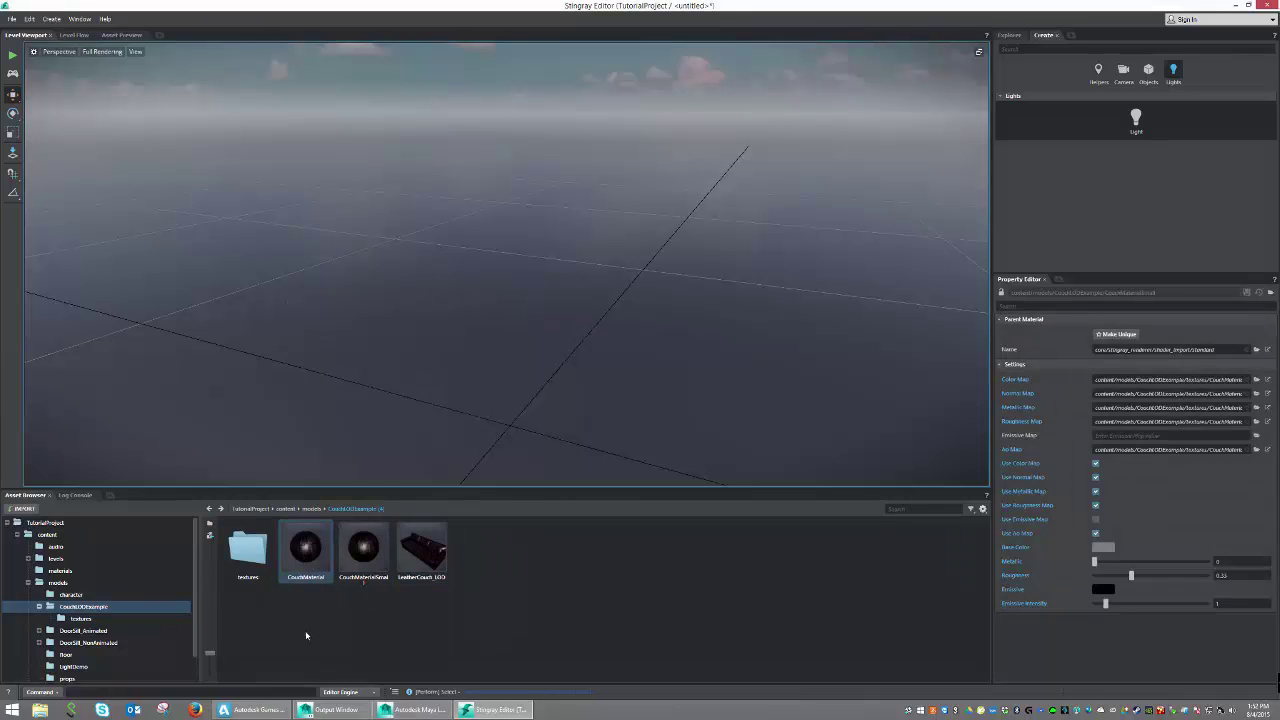
{"action": "double_click", "coordinate": [250, 560]}
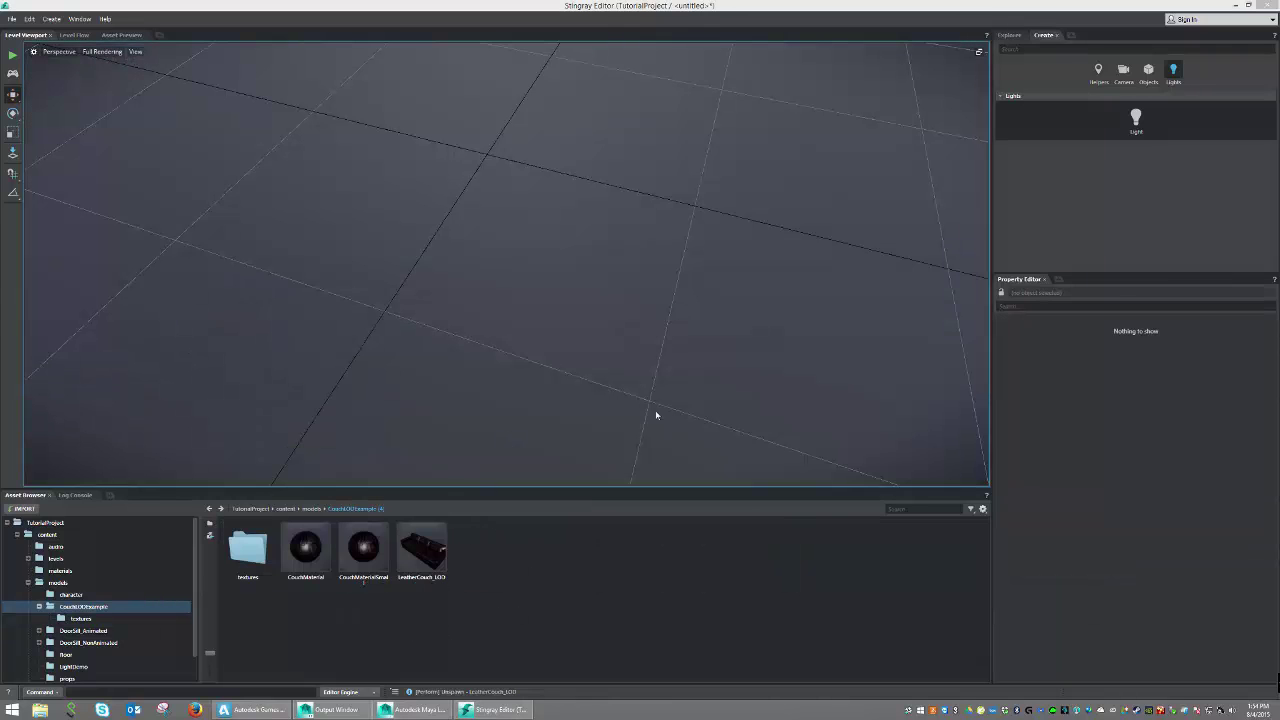
- Place the LeatherCouch_LOD unit in the level near the world origin with the Place tool, and switch to the Move tool
{"action": "left_click_drag", "start_coordinate": [711, 405], "coordinate": [685, 349], "text": "alt"}
{"action": "left_click", "coordinate": [425, 550]}
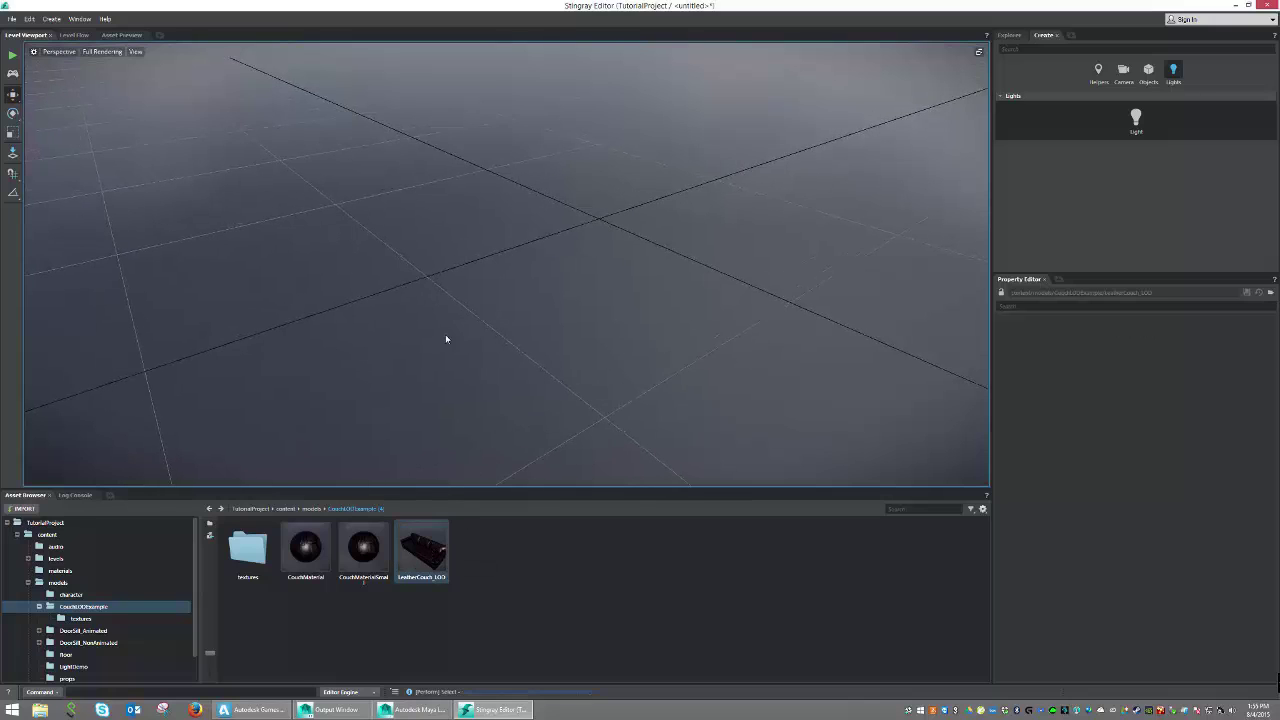
{"action": "left_click", "coordinate": [13, 152]}
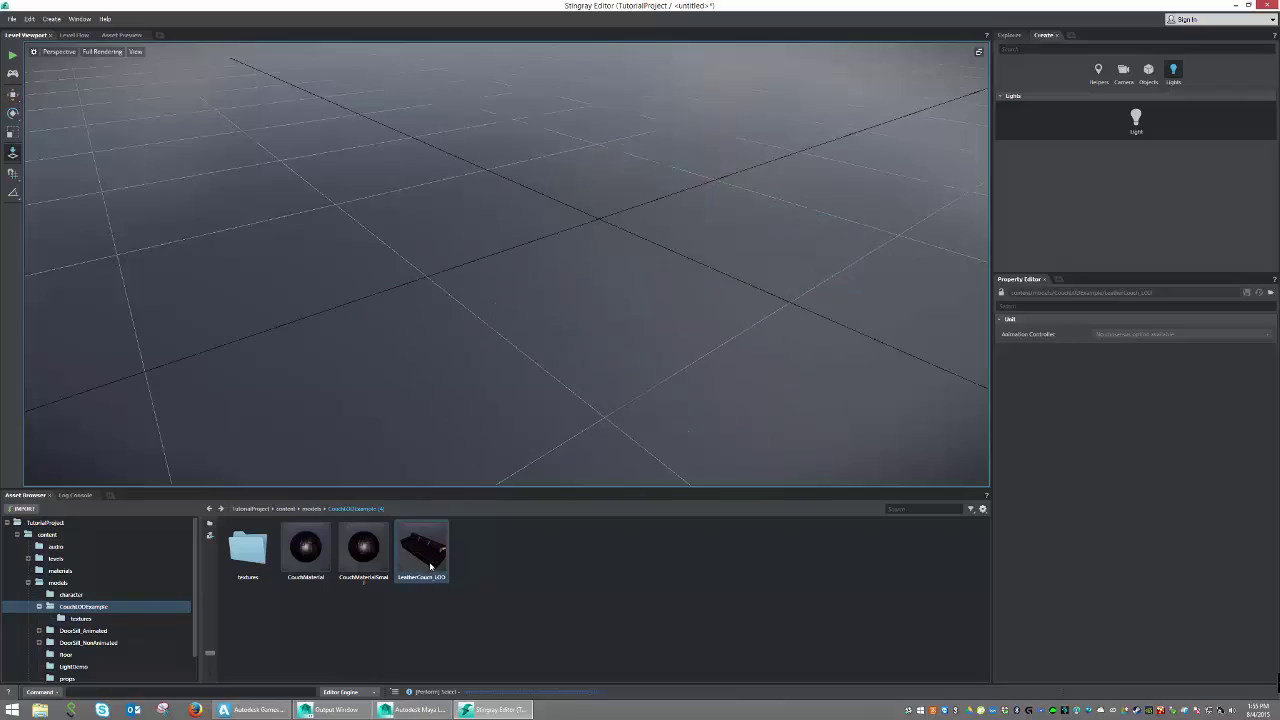
{"action": "left_click_drag", "start_coordinate": [576, 203], "coordinate": [602, 212]}
{"action": "left_click_drag", "start_coordinate": [780, 314], "coordinate": [640, 285], "text": "alt"}
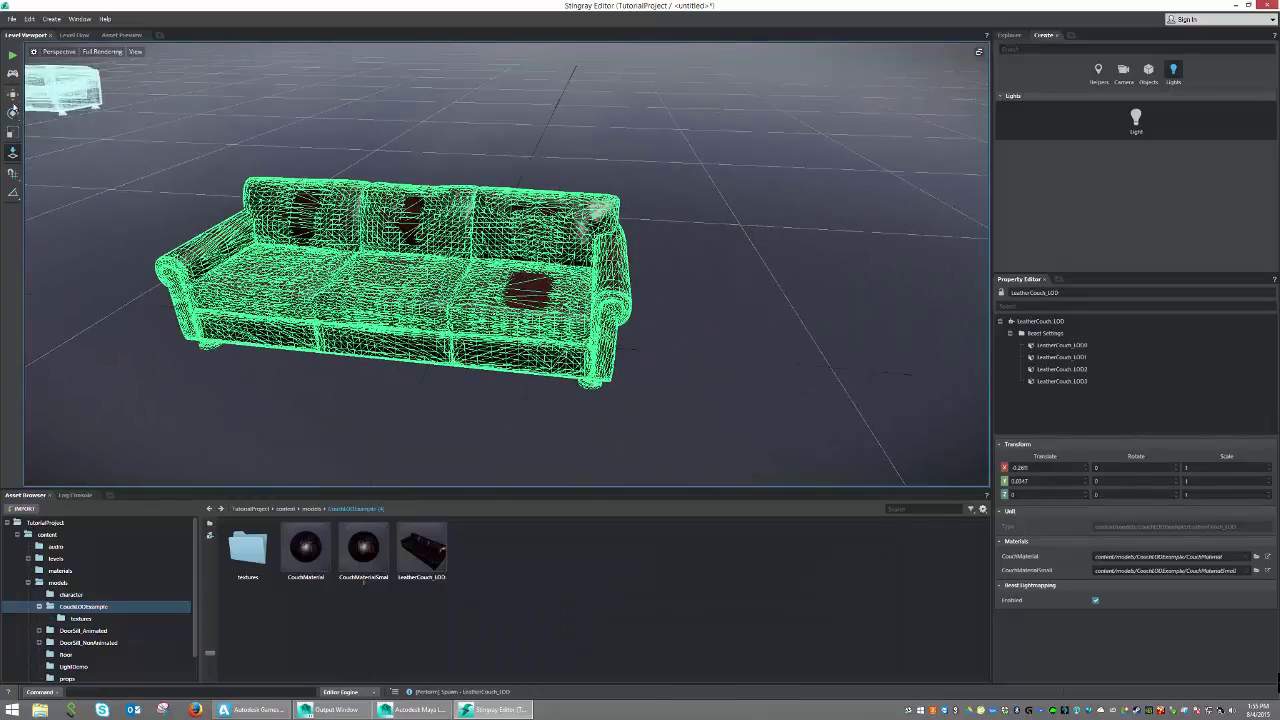
{"action": "left_click", "coordinate": [9, 95]}
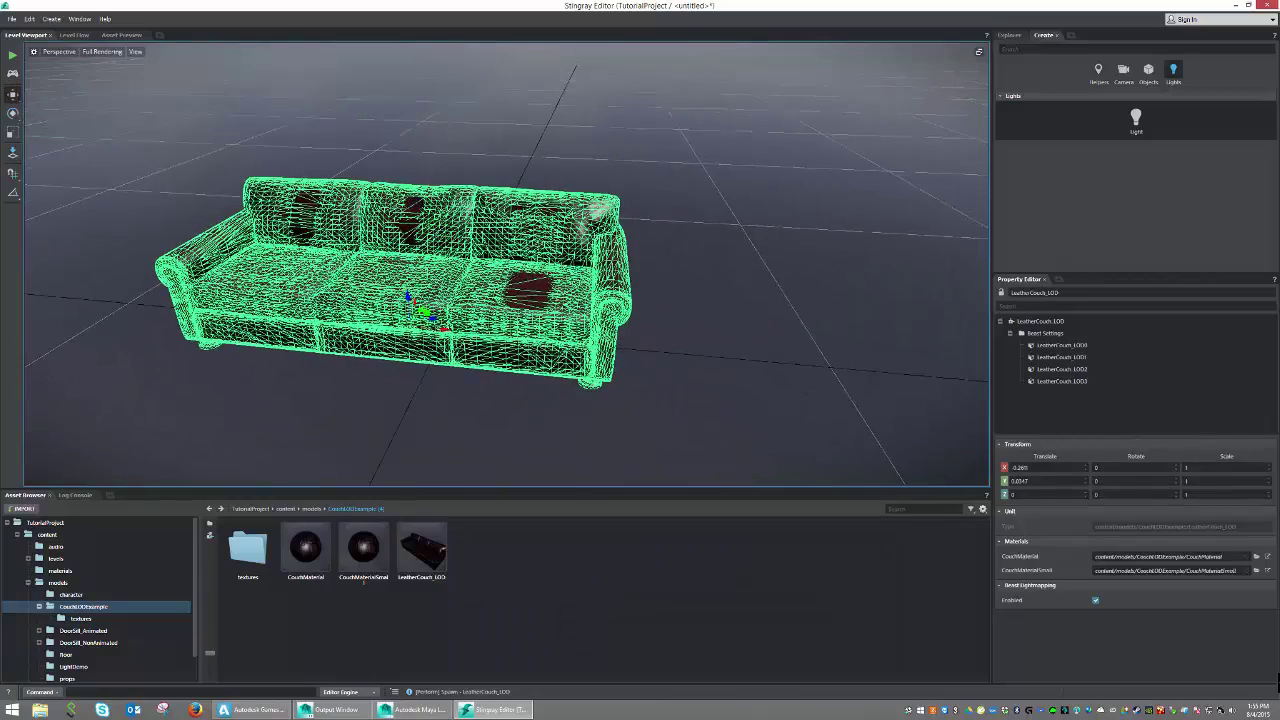
- Examine the placed couch's mesh and leather surface from several sides at different viewing distances
{"action": "left_click_drag", "start_coordinate": [596, 282], "coordinate": [700, 285], "text": "alt"}
{"action": "left_click_drag", "start_coordinate": [508, 290], "coordinate": [520, 292], "text": "alt"}
{"action": "right_click_drag", "start_coordinate": [520, 292], "coordinate": [622, 312], "text": "alt"}
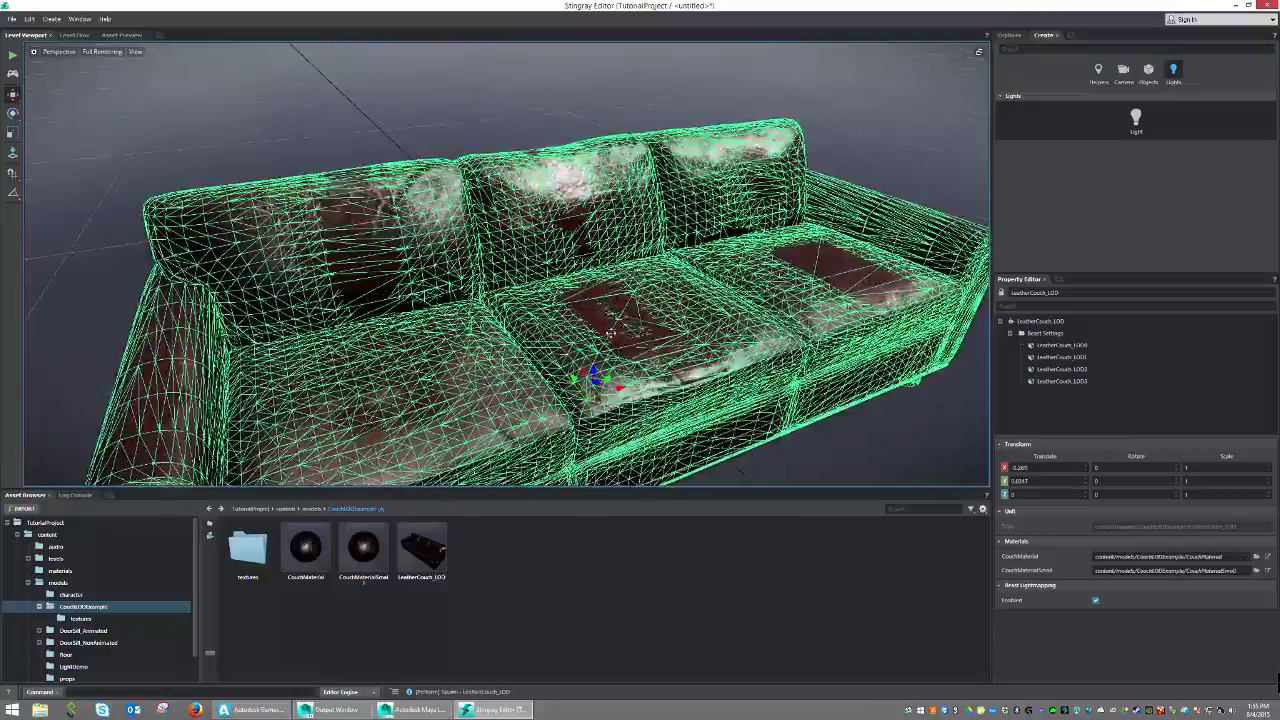
{"action": "middle_click_drag", "start_coordinate": [622, 312], "coordinate": [692, 260], "text": "alt"}
{"action": "scroll", "coordinate": [692, 260], "scroll_direction": "down", "scroll_amount": 5}
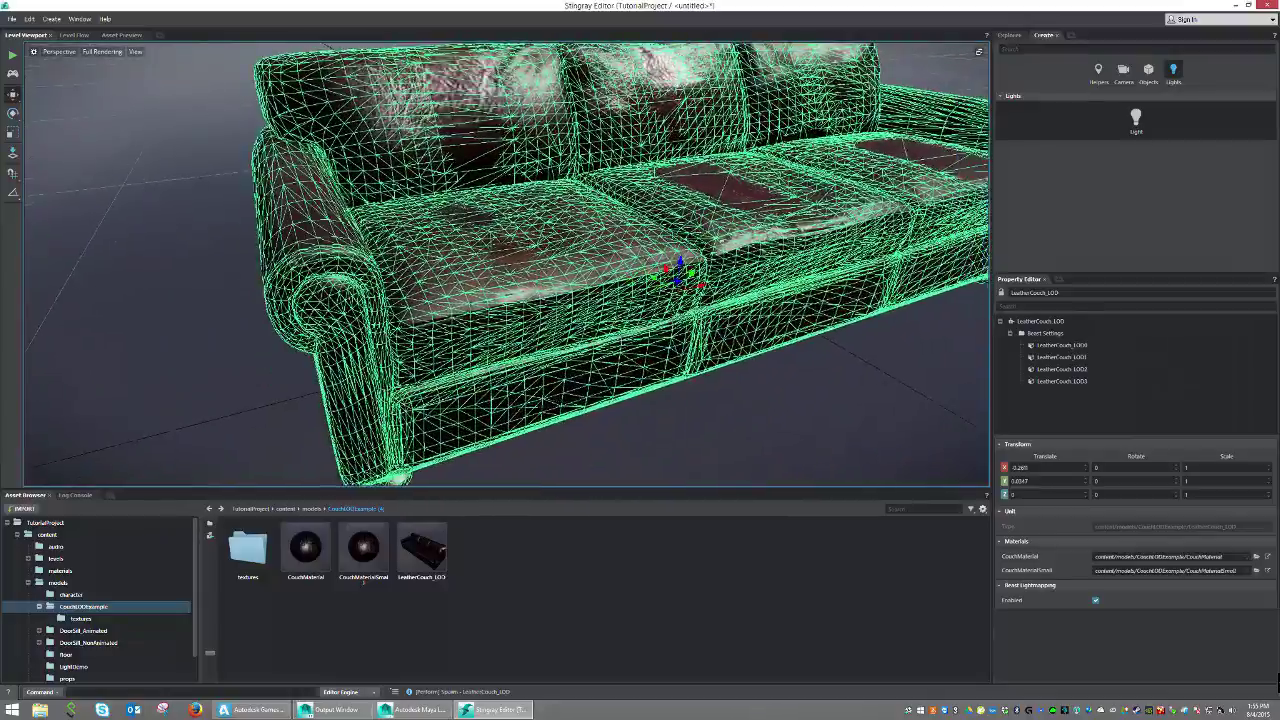
{"action": "scroll", "coordinate": [692, 260], "scroll_direction": "down", "scroll_amount": 2}
{"action": "scroll", "coordinate": [692, 260], "scroll_direction": "up", "scroll_amount": 4}
{"action": "left_click_drag", "start_coordinate": [692, 300], "coordinate": [503, 346], "text": "alt"}
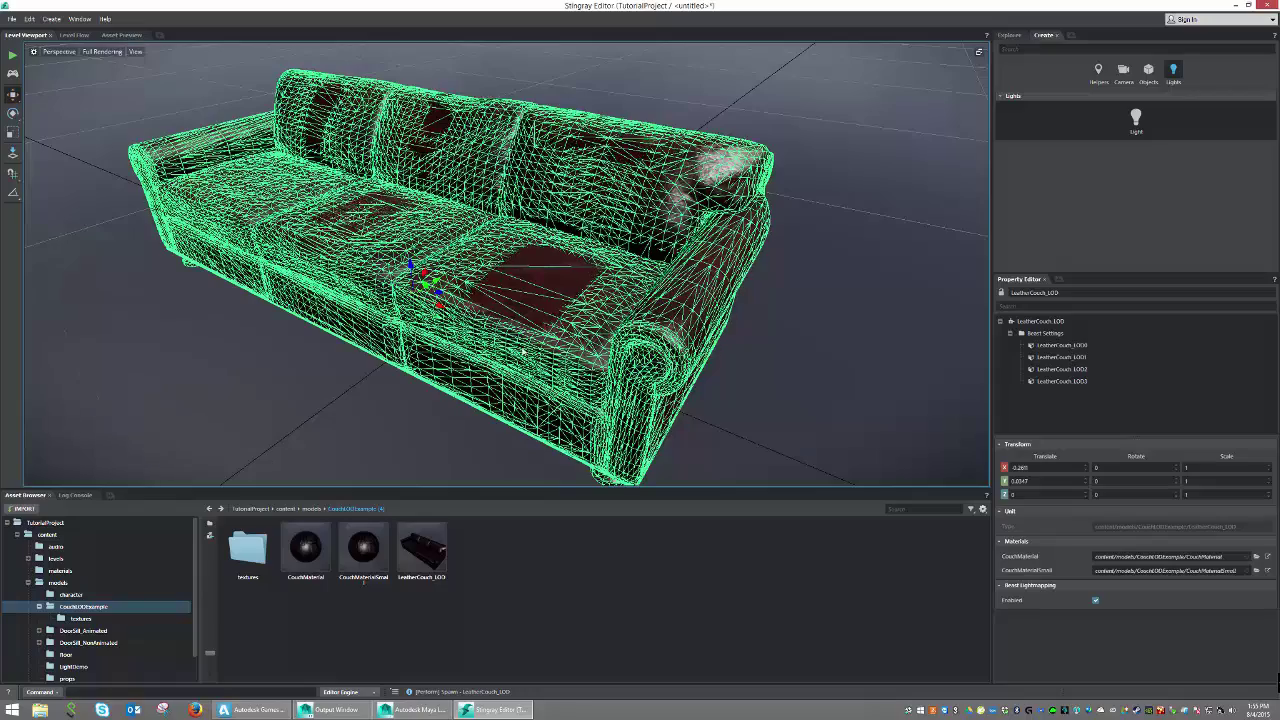
- Compare the selected couch's wireframe density close up and from farther away in the level
{"action": "scroll", "coordinate": [522, 351], "scroll_direction": "down", "scroll_amount": 5}
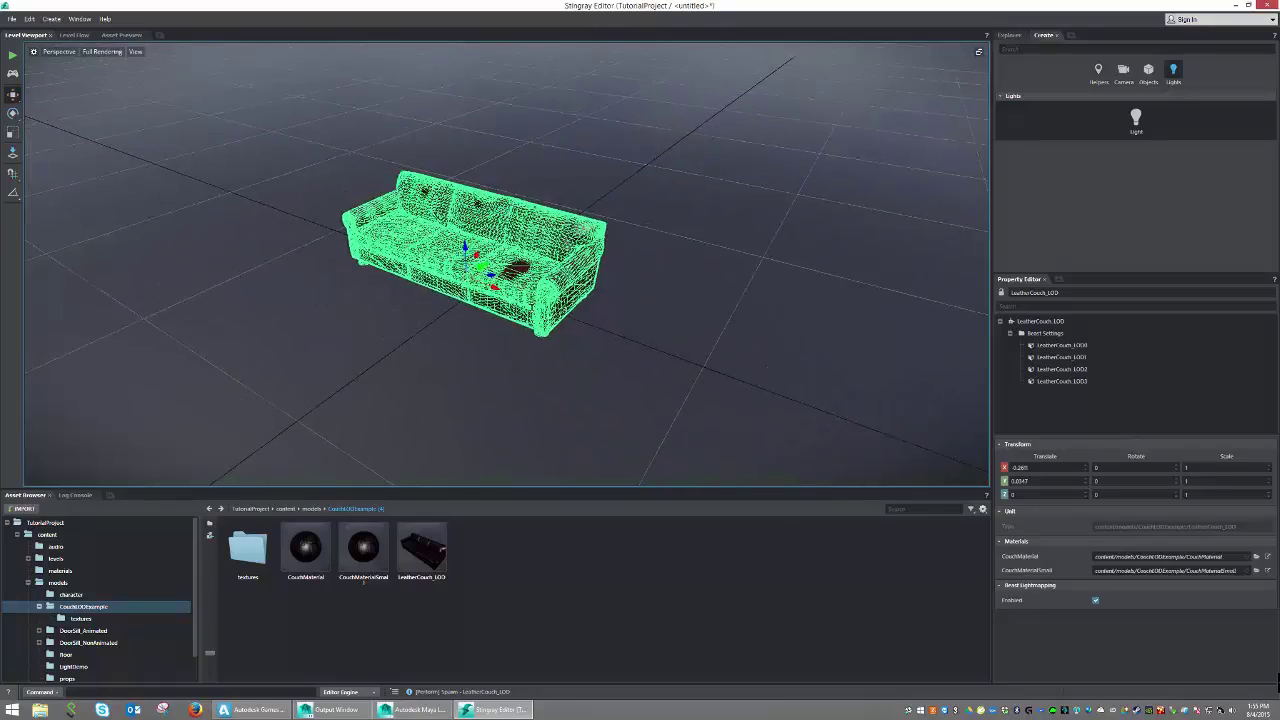
{"action": "scroll", "coordinate": [506, 264], "scroll_direction": "up", "scroll_amount": 3}
{"action": "left_click_drag", "start_coordinate": [525, 306], "coordinate": [580, 309], "text": "alt"}
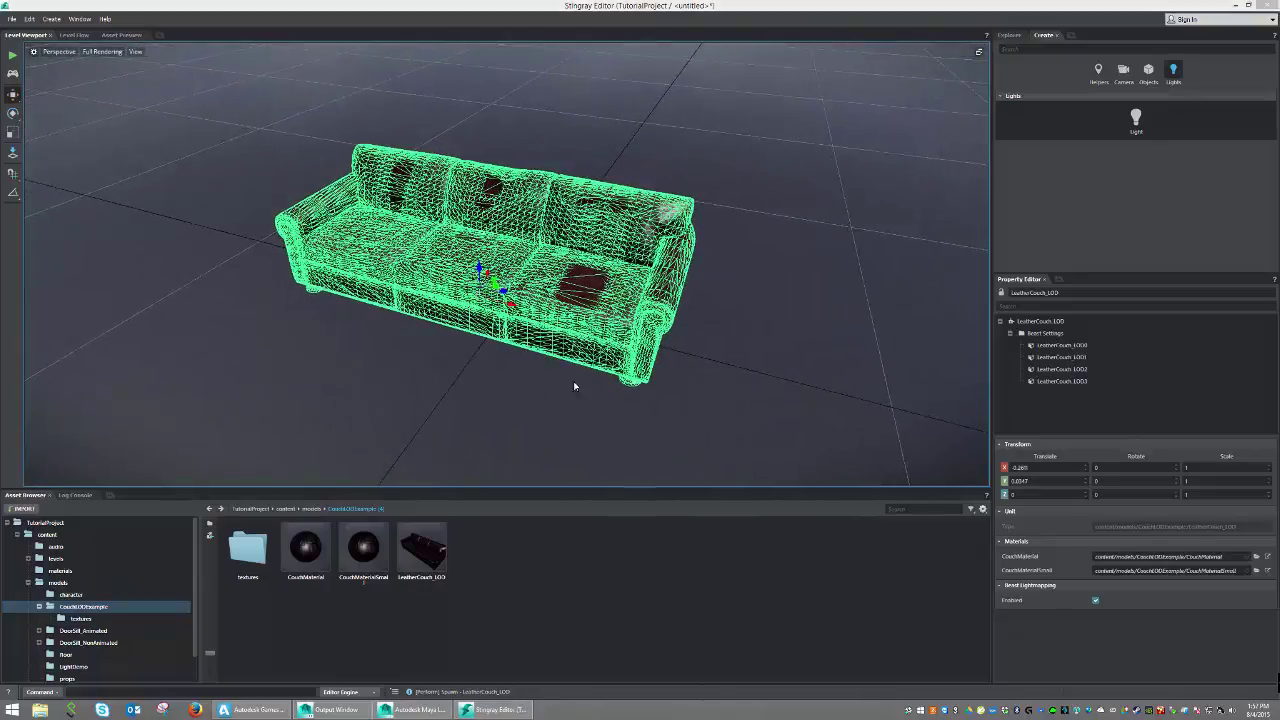
{"action": "scroll", "coordinate": [646, 300], "scroll_direction": "up", "scroll_amount": 4}
{"action": "right_click_drag", "start_coordinate": [646, 301], "coordinate": [646, 309], "text": "alt"}
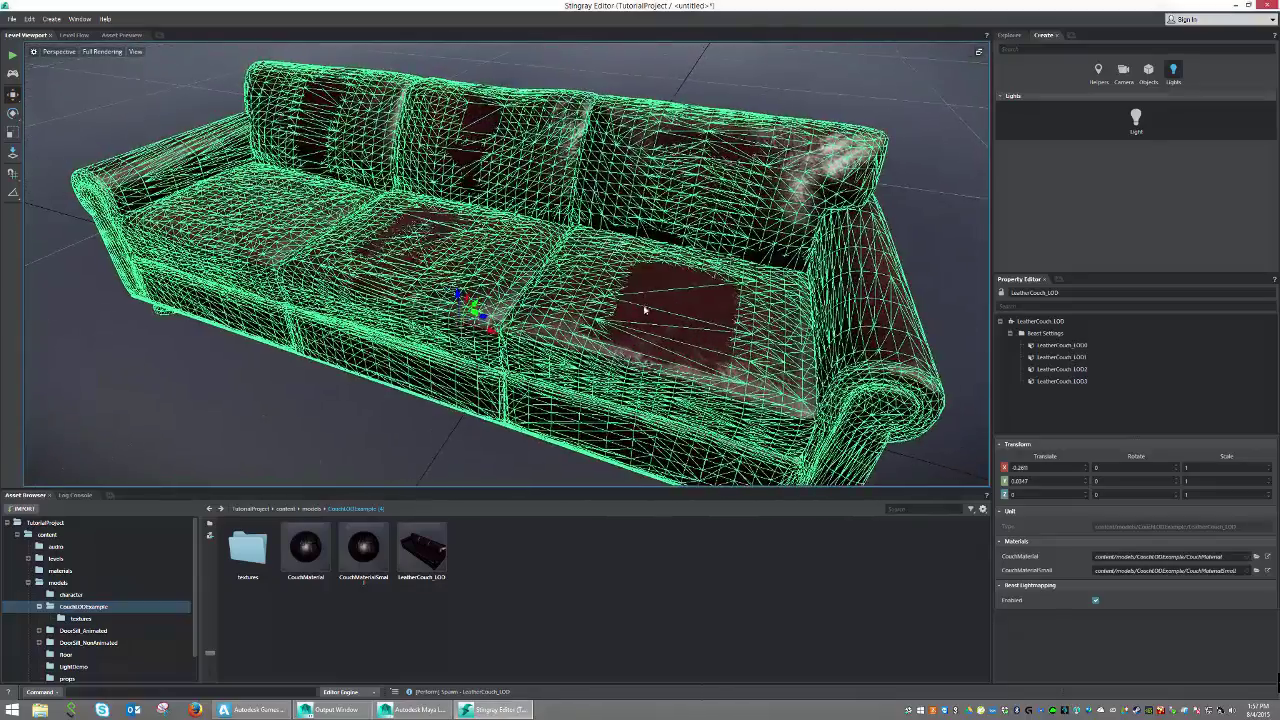
{"action": "mouse_move", "coordinate": [646, 309]}
{"action": "left_mouse_down", "text": "alt"}
{"action": "mouse_move", "coordinate": [590, 298]}
{"action": "mouse_move", "coordinate": [624, 300]}
{"action": "left_mouse_up", "text": "alt"}
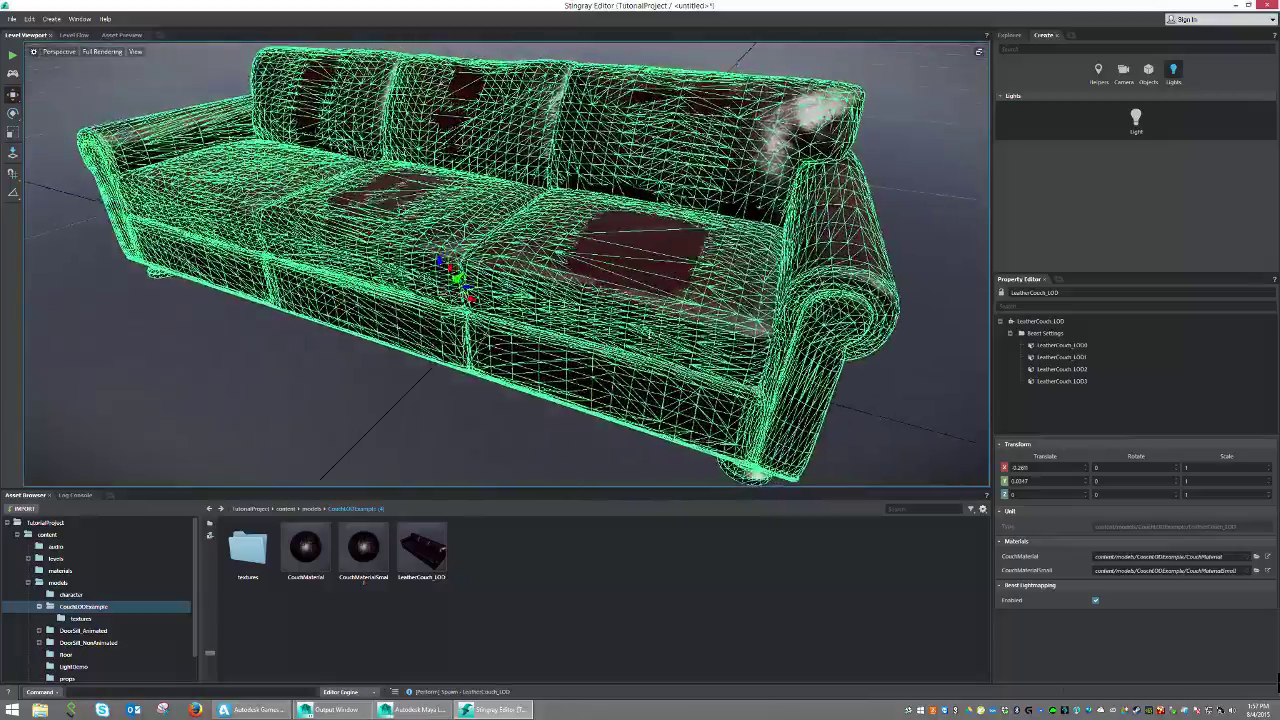
{"action": "scroll", "coordinate": [645, 301], "scroll_direction": "down", "scroll_amount": 3}
{"action": "scroll", "coordinate": [645, 301], "scroll_direction": "up", "scroll_amount": 2}
{"action": "middle_click_drag", "start_coordinate": [624, 285], "coordinate": [645, 301], "text": "alt"}
{"action": "left_click_drag", "start_coordinate": [646, 300], "coordinate": [700, 308], "text": "alt"}
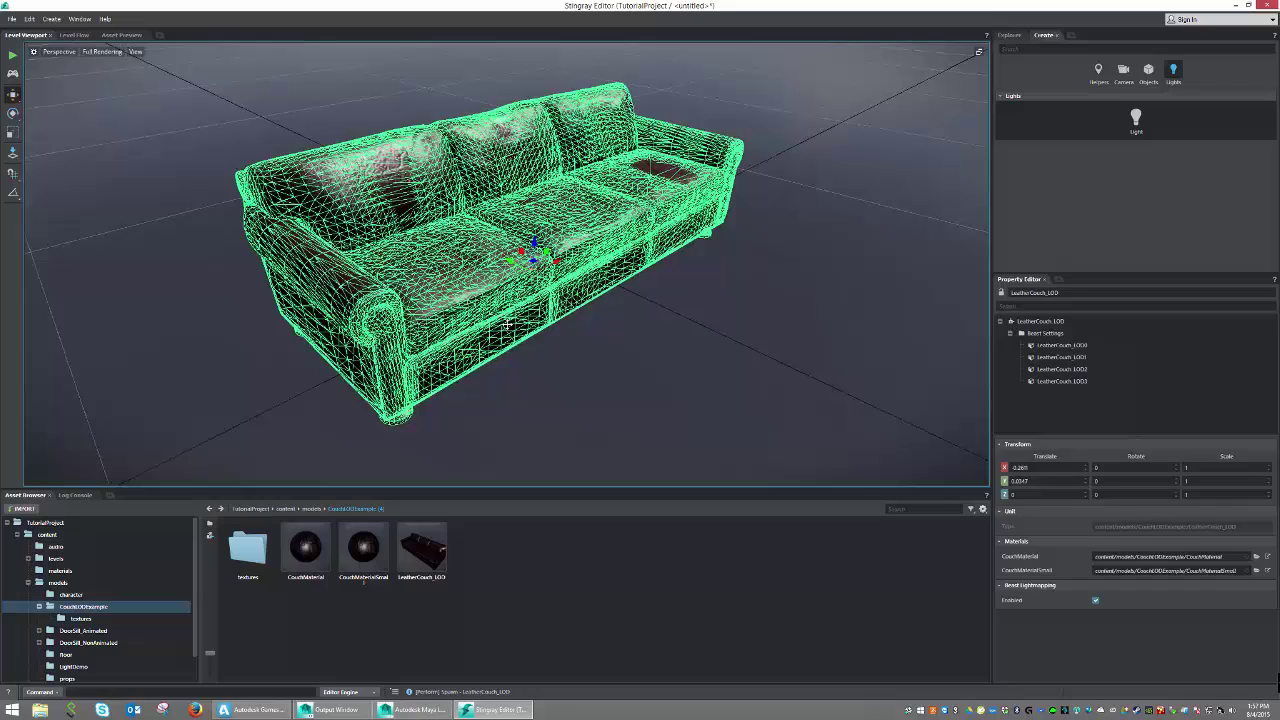
- Open the LeatherCouch_LOD unit in the Unit Editor and view the couch from its front
{"action": "left_click", "coordinate": [427, 549]}
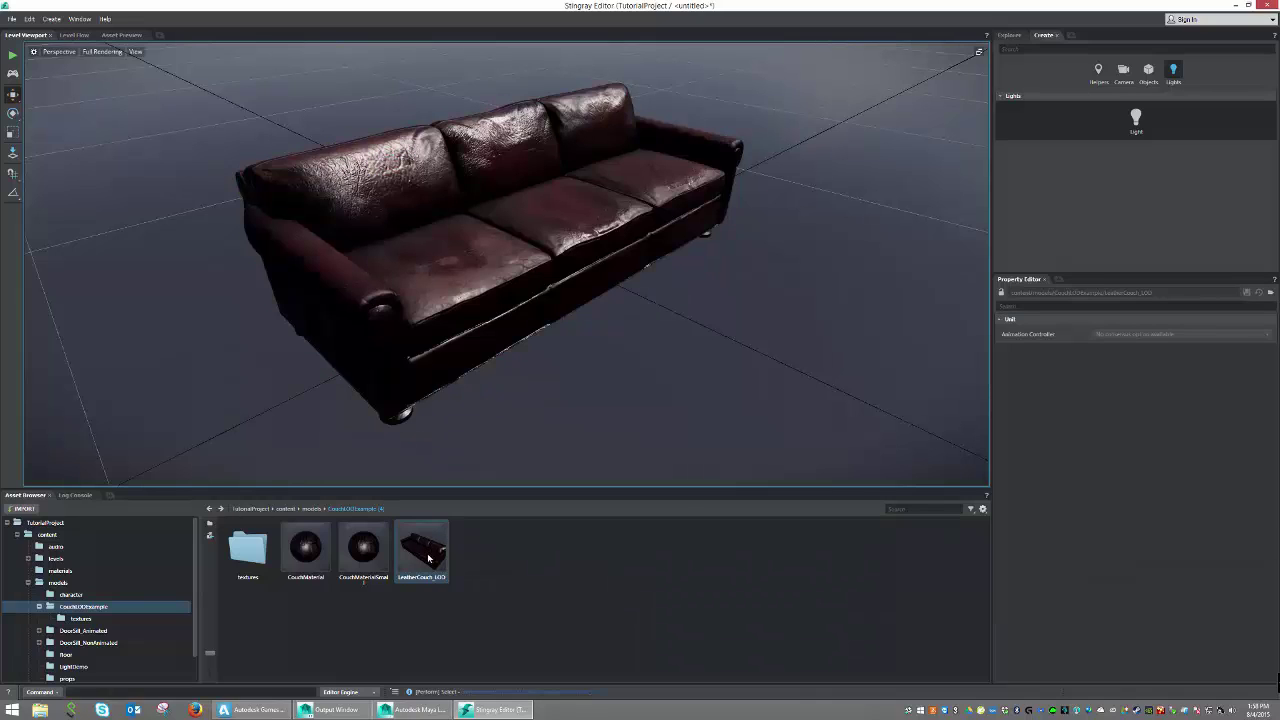
{"action": "double_click", "coordinate": [430, 558]}
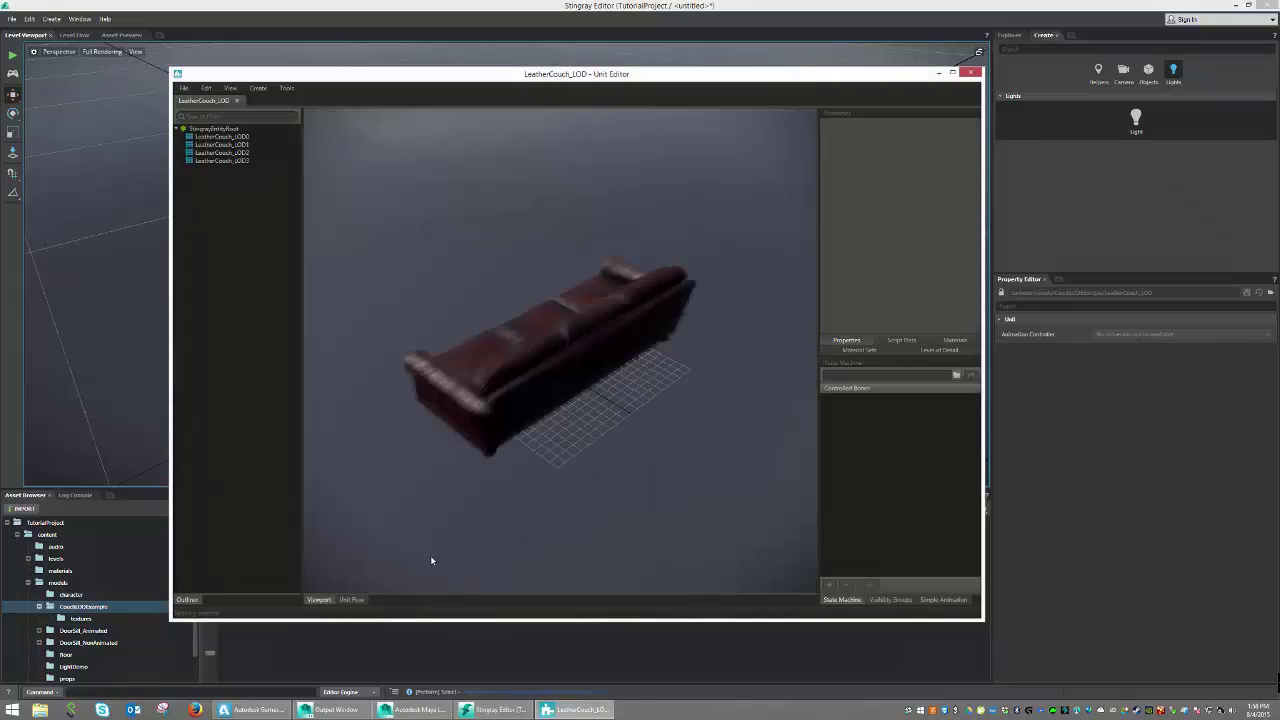
{"action": "left_click_drag", "start_coordinate": [671, 357], "coordinate": [609, 292], "text": "alt"}
{"action": "middle_click_drag", "start_coordinate": [591, 363], "coordinate": [637, 305], "text": "alt"}
{"action": "left_click_drag", "start_coordinate": [637, 305], "coordinate": [614, 330], "text": "alt"}
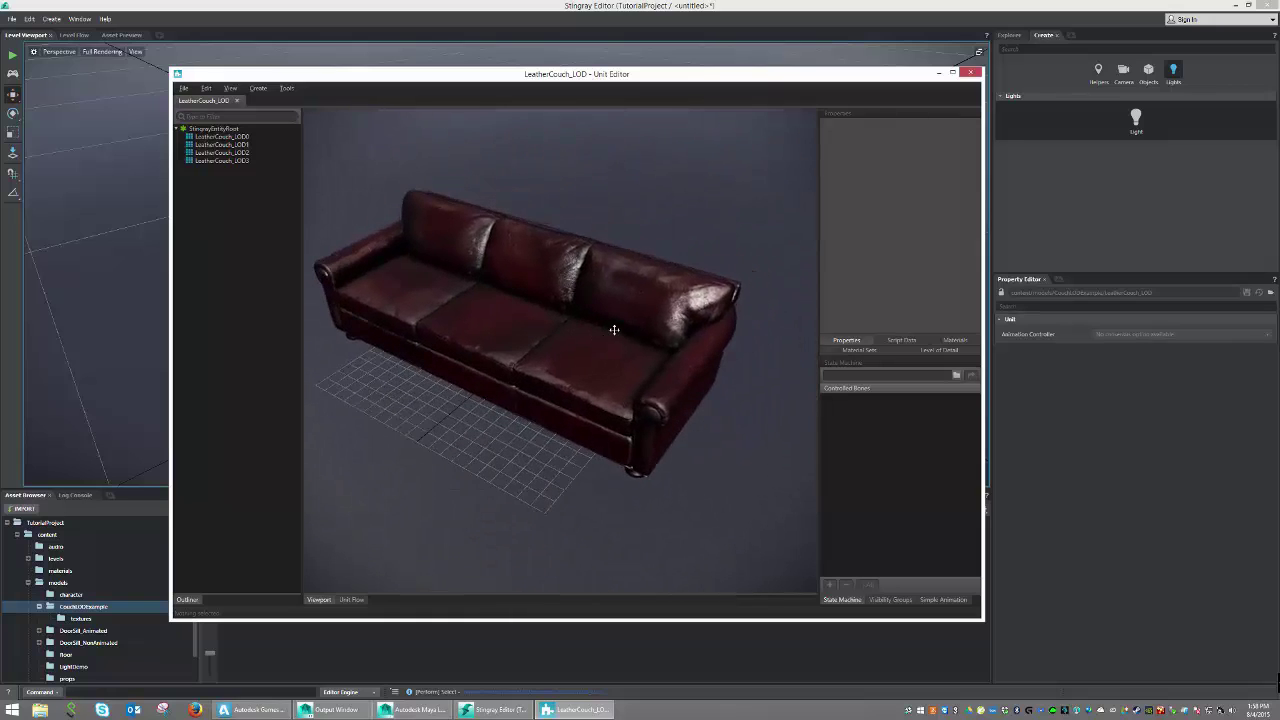
- In the unit's Level of Detail settings, create a LOD object named Couch based on the LeatherCouch_LOD3 mesh
{"action": "left_click", "coordinate": [929, 352]}
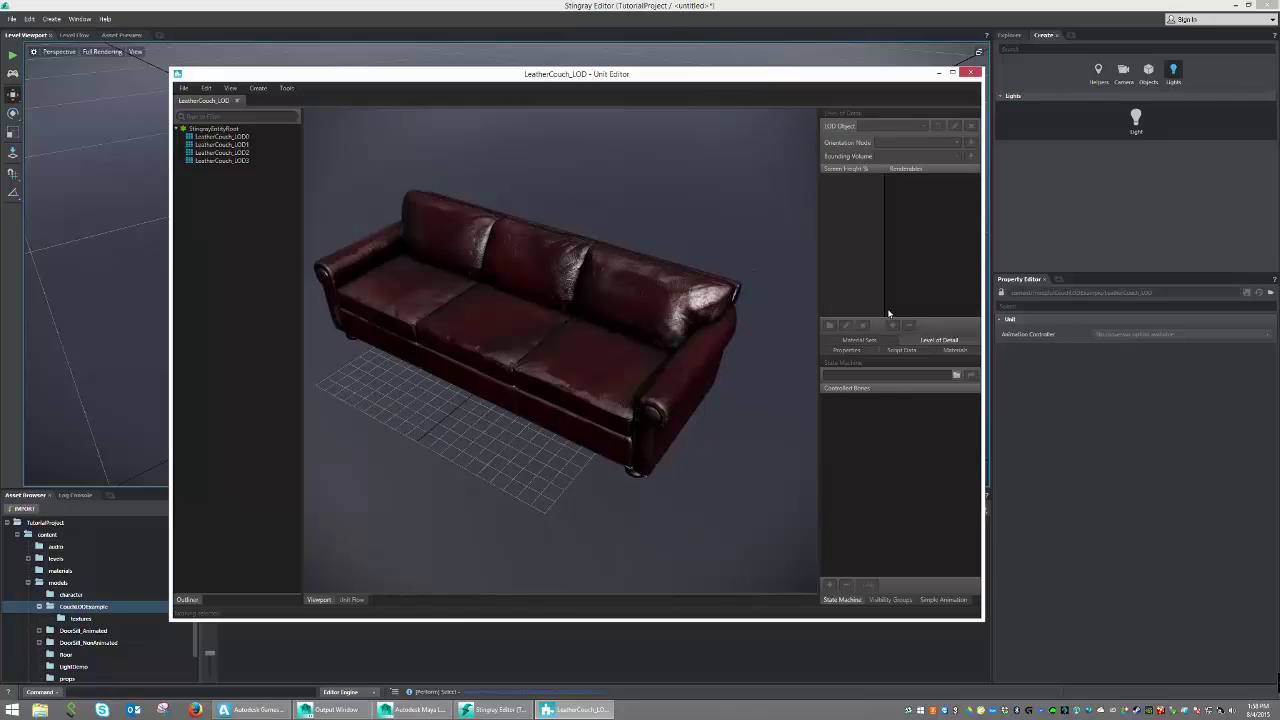
{"action": "left_click_drag", "start_coordinate": [673, 373], "coordinate": [609, 337], "text": "alt"}
{"action": "right_click_drag", "start_coordinate": [609, 337], "coordinate": [725, 319], "text": "alt"}
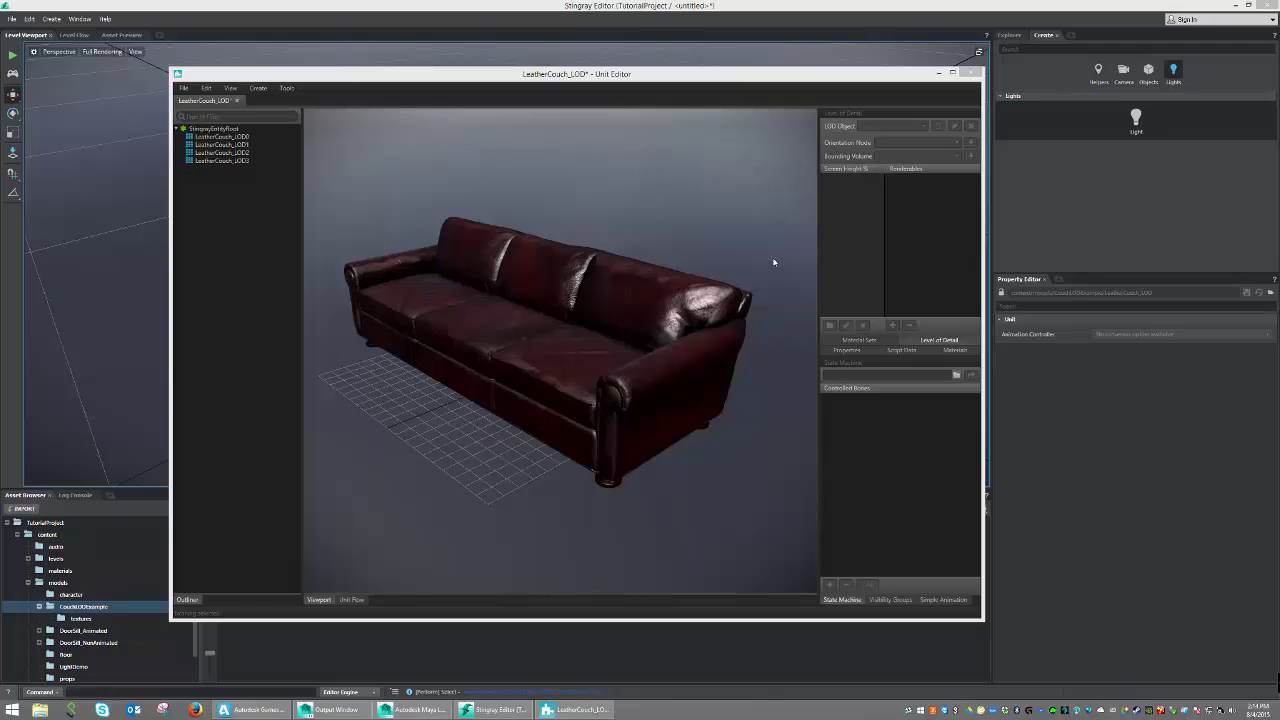
{"action": "left_click", "coordinate": [214, 161]}
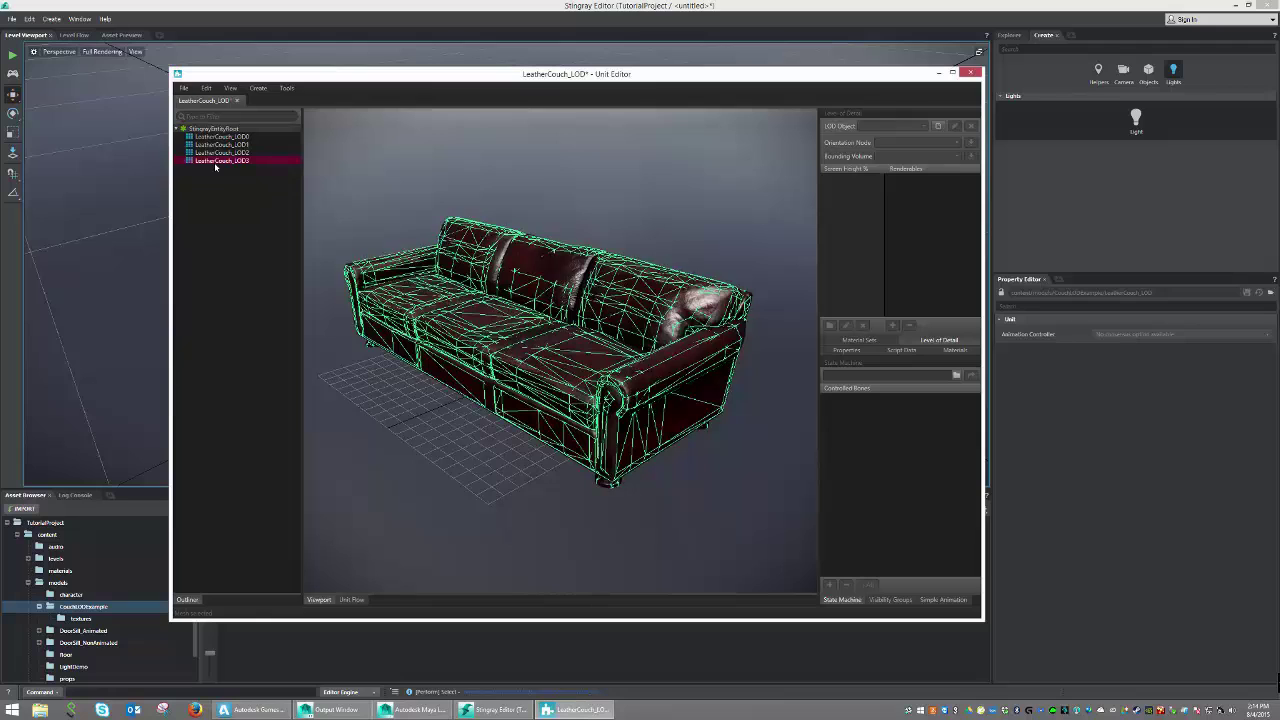
{"action": "left_click", "coordinate": [937, 127]}
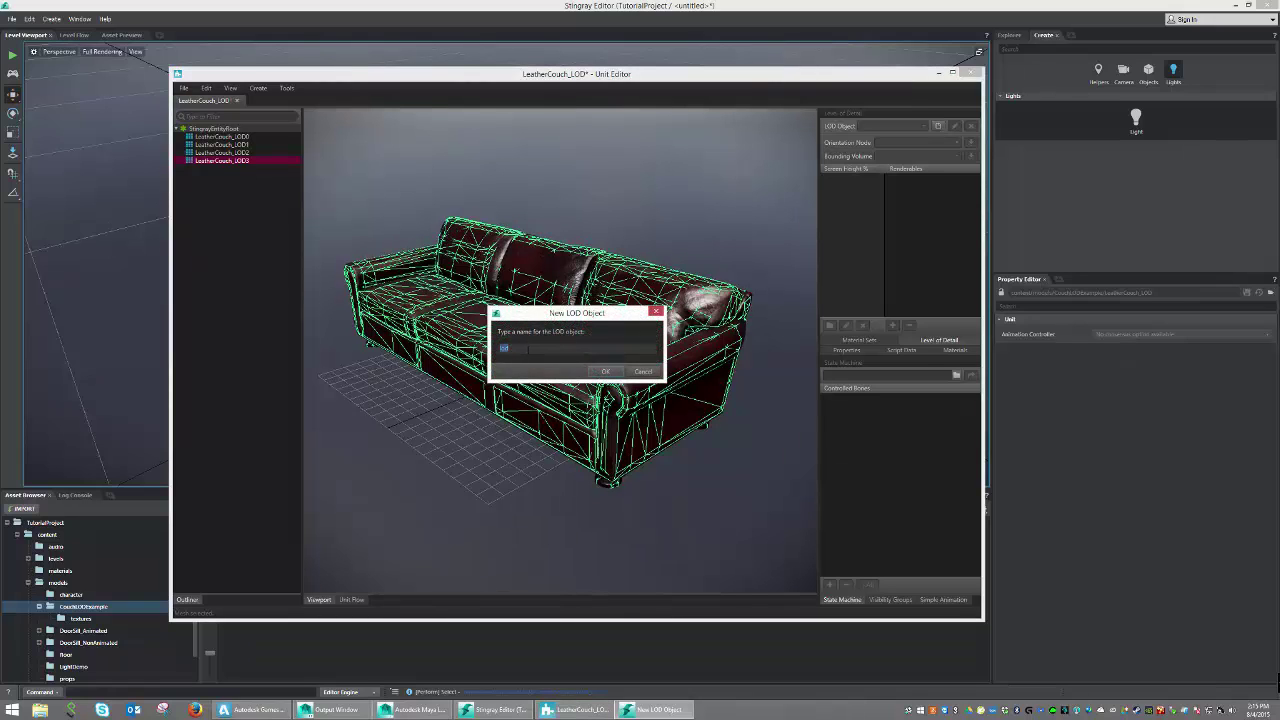
{"action": "type", "text": "Couch"}
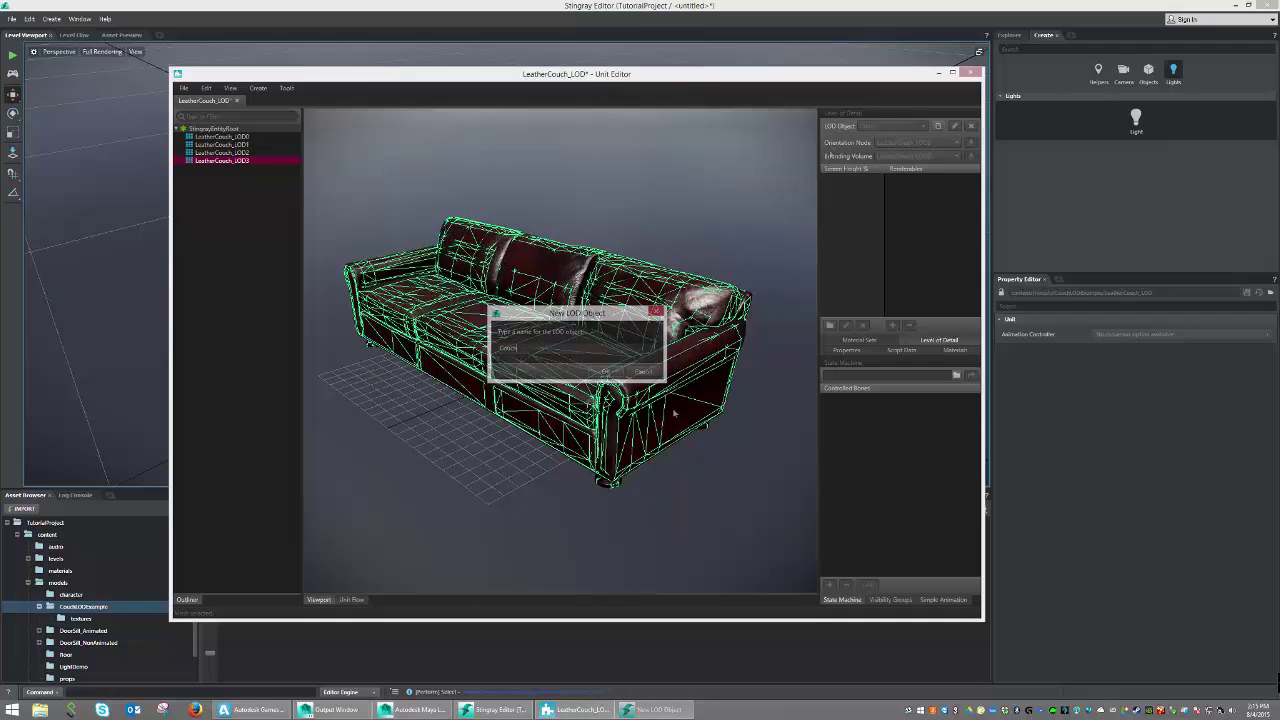
{"action": "key", "text": "Return"}
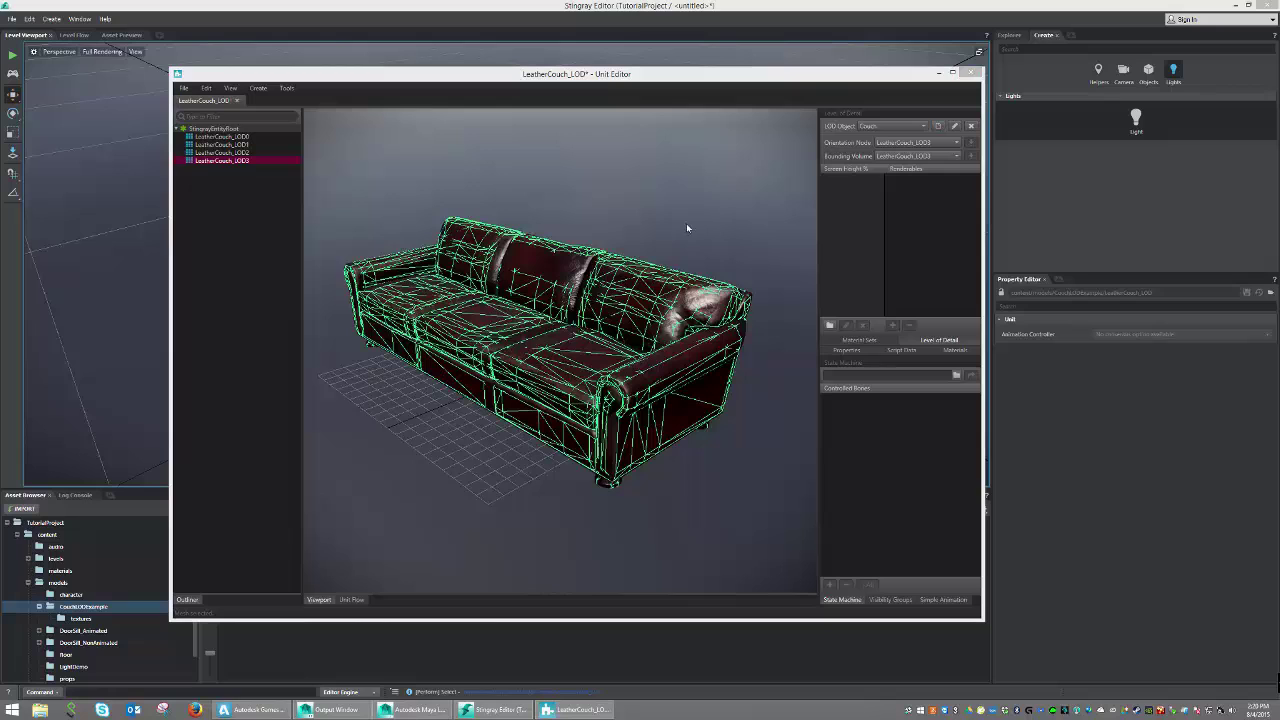
- Add an 80-100 percent screen height LOD step and assign LeatherCouch_LOD0 as its renderable
{"action": "left_click", "coordinate": [829, 326]}
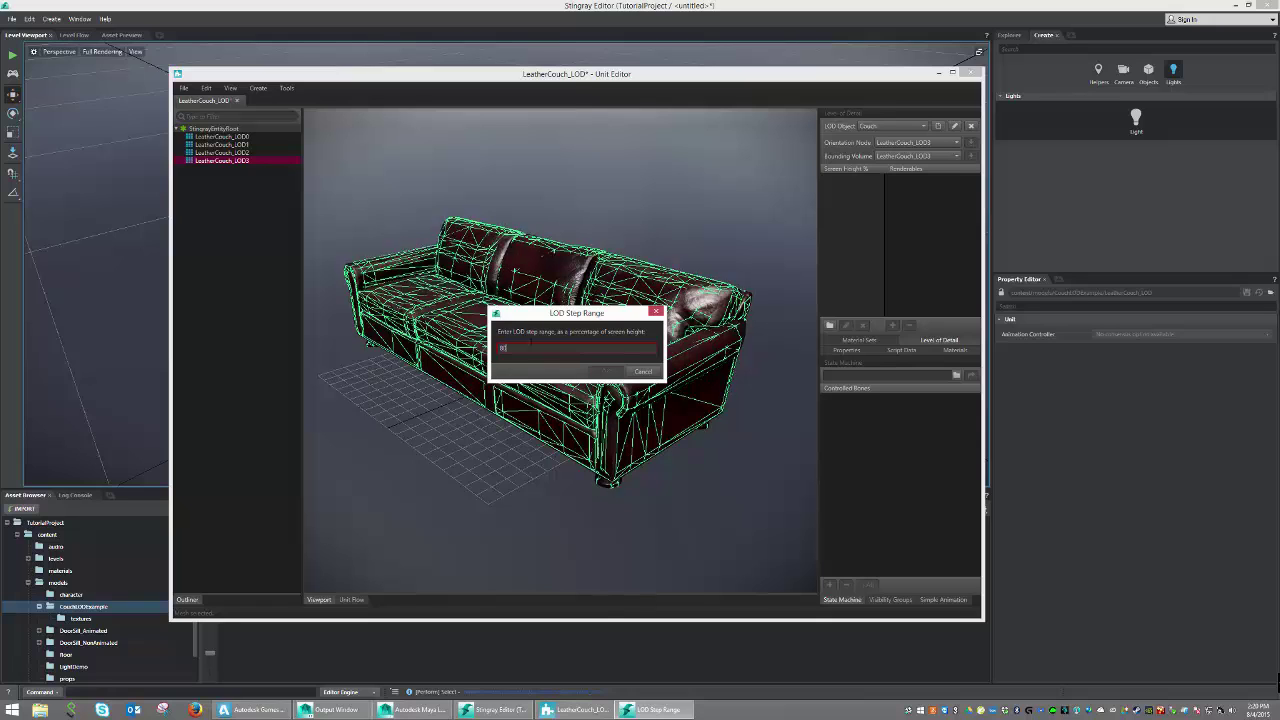
{"action": "type", "text": "80-100"}
{"action": "key", "text": "Return"}
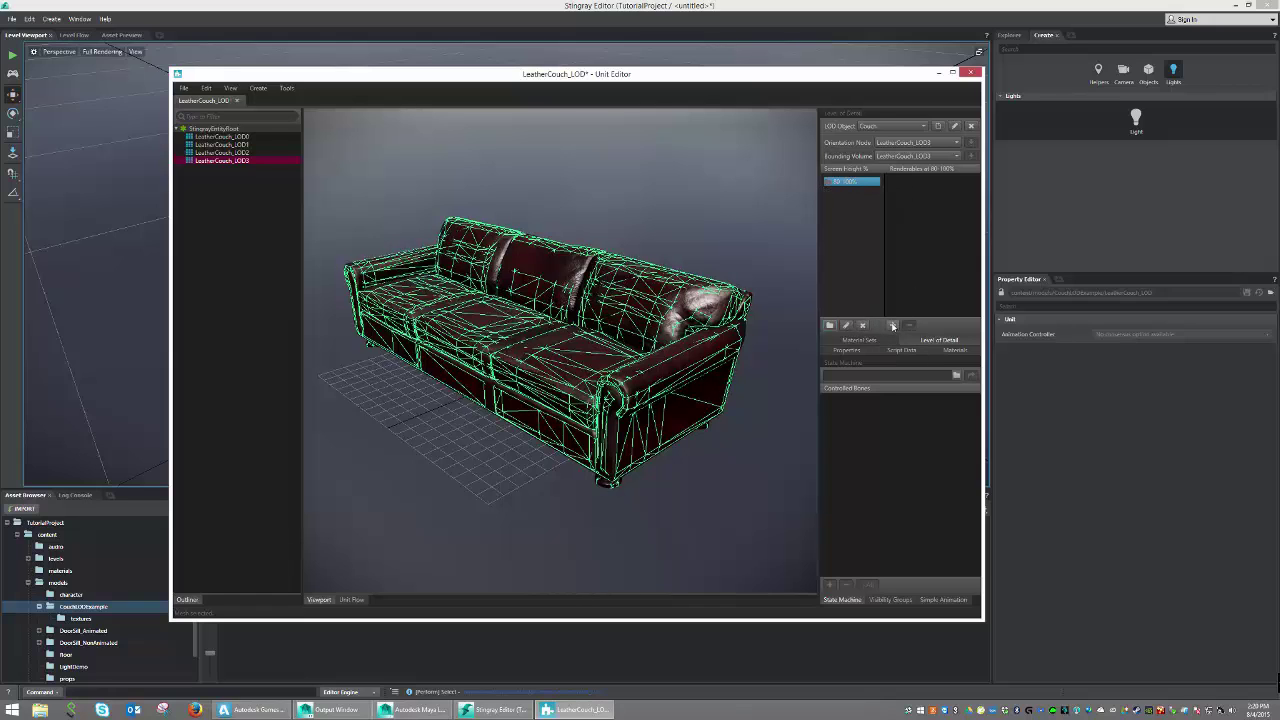
{"action": "left_click", "coordinate": [222, 137]}
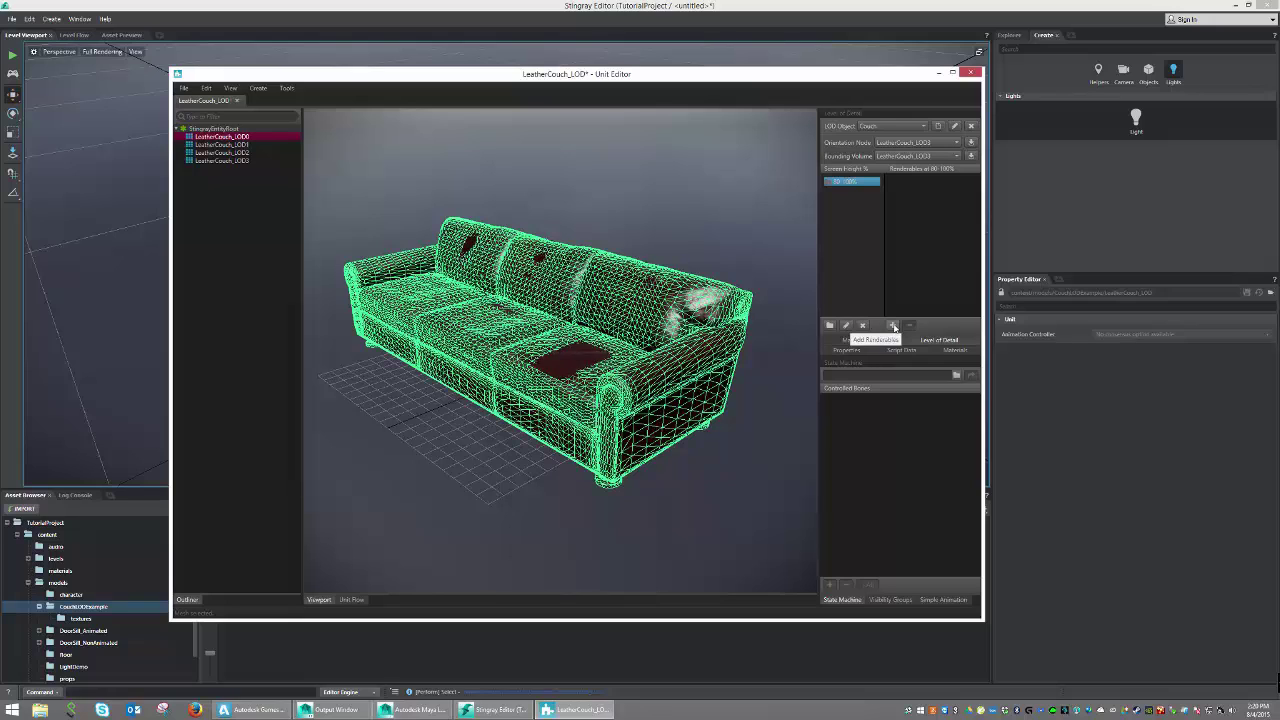
{"action": "left_click", "coordinate": [893, 327]}
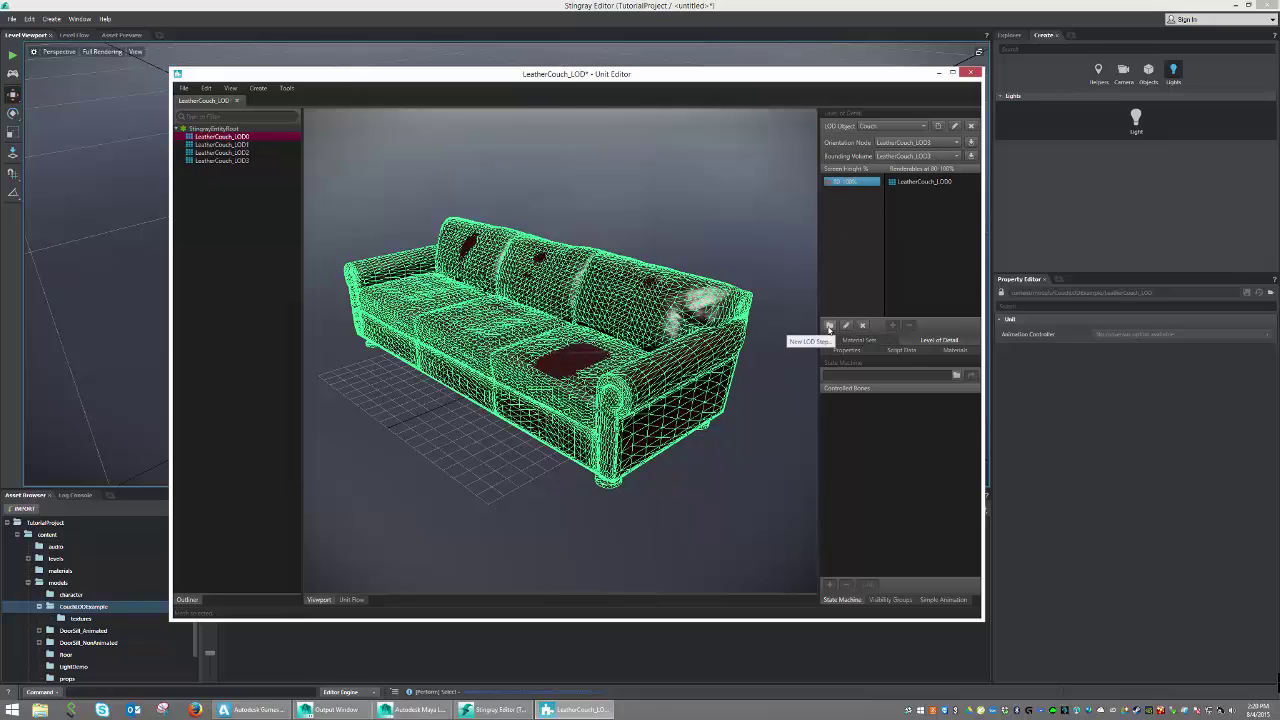
- Add a 60-80 percent screen height LOD step and assign LeatherCouch_LOD1 as its renderable
{"action": "left_click", "coordinate": [829, 326]}
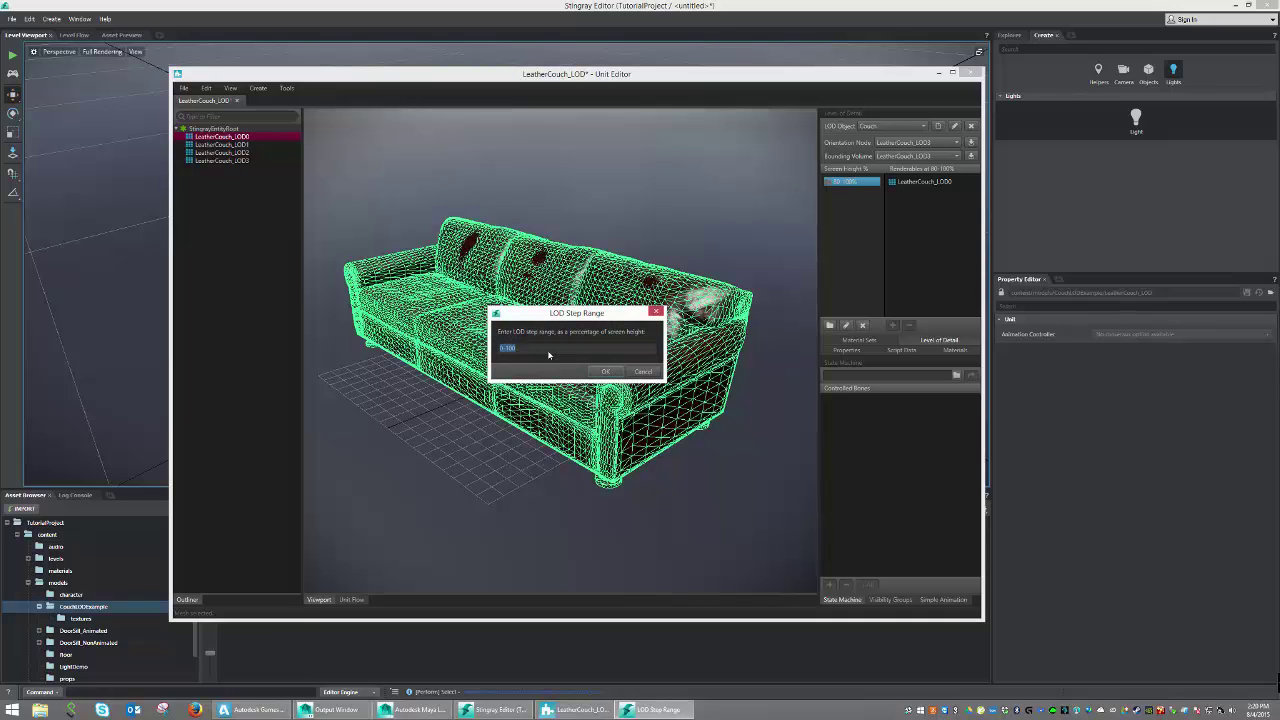
{"action": "type", "text": "60-80"}
{"action": "key", "text": "Return"}
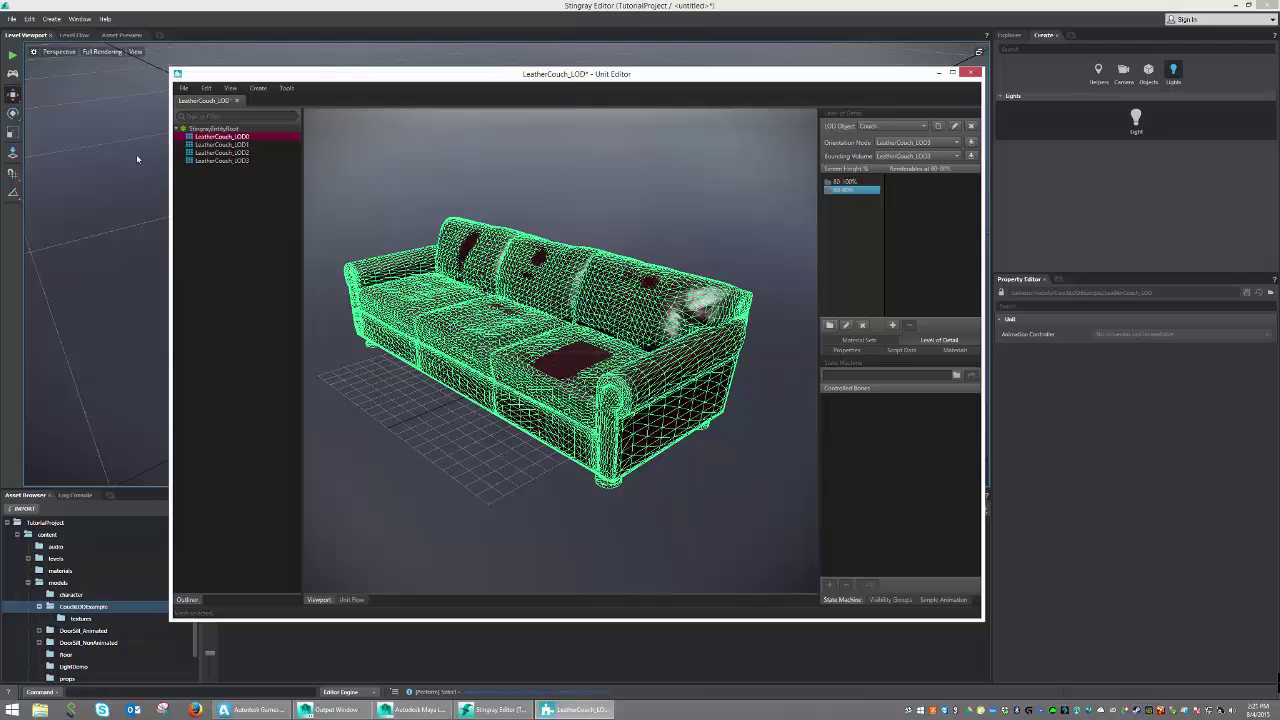
{"action": "left_click", "coordinate": [221, 144]}
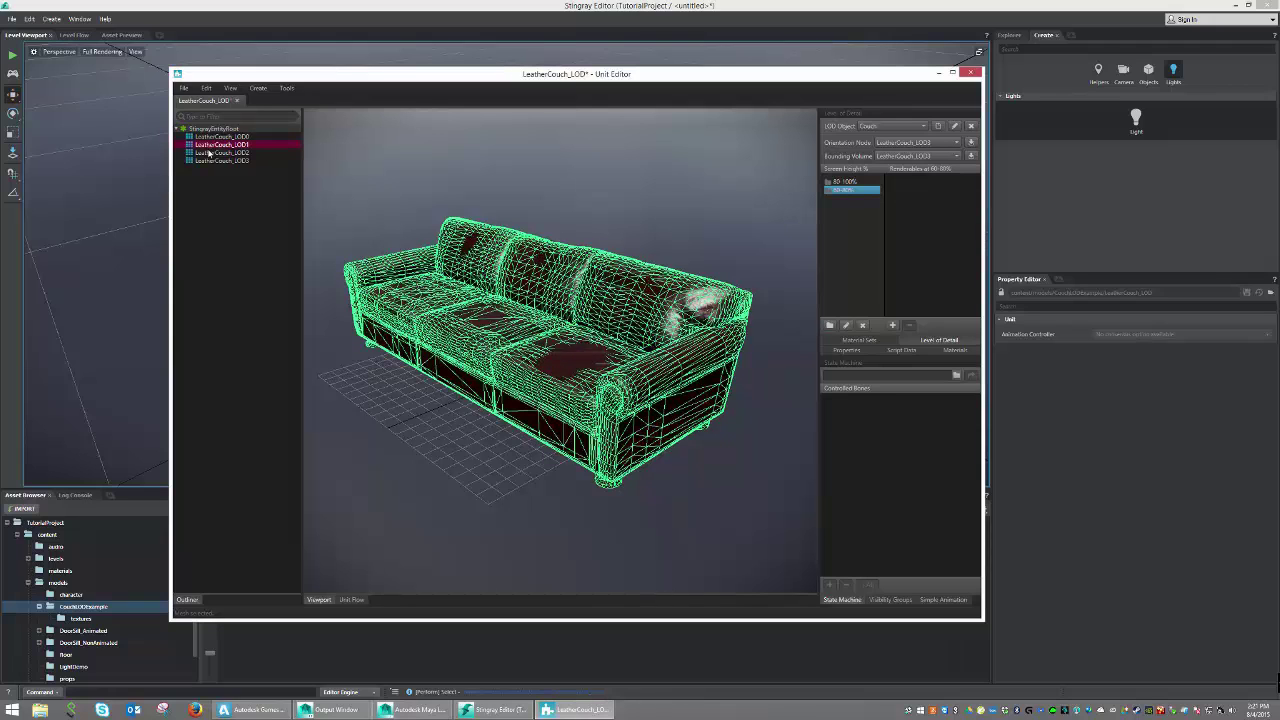
{"action": "left_click", "coordinate": [892, 325]}
- Add a 40-60 percent screen height LOD step and assign LeatherCouch_LOD2 as its renderable
{"action": "left_click", "coordinate": [829, 325]}
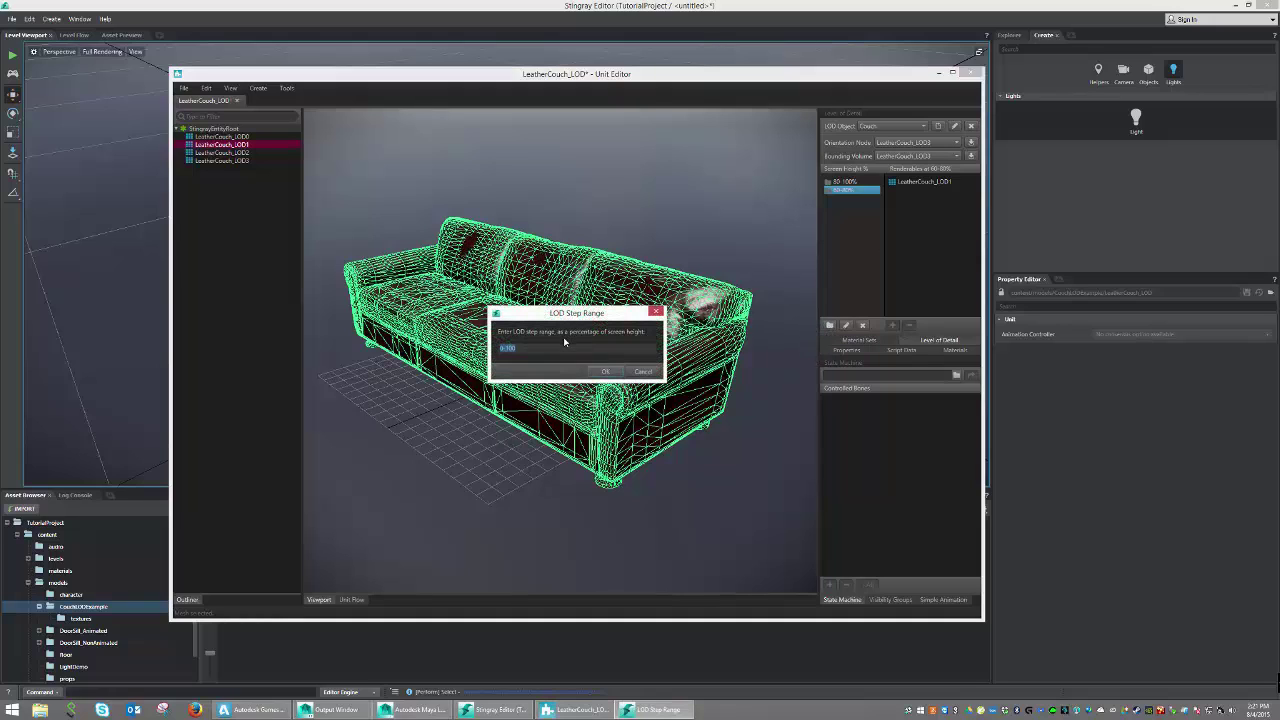
{"action": "type", "text": "40-60"}
{"action": "left_click", "coordinate": [604, 372]}
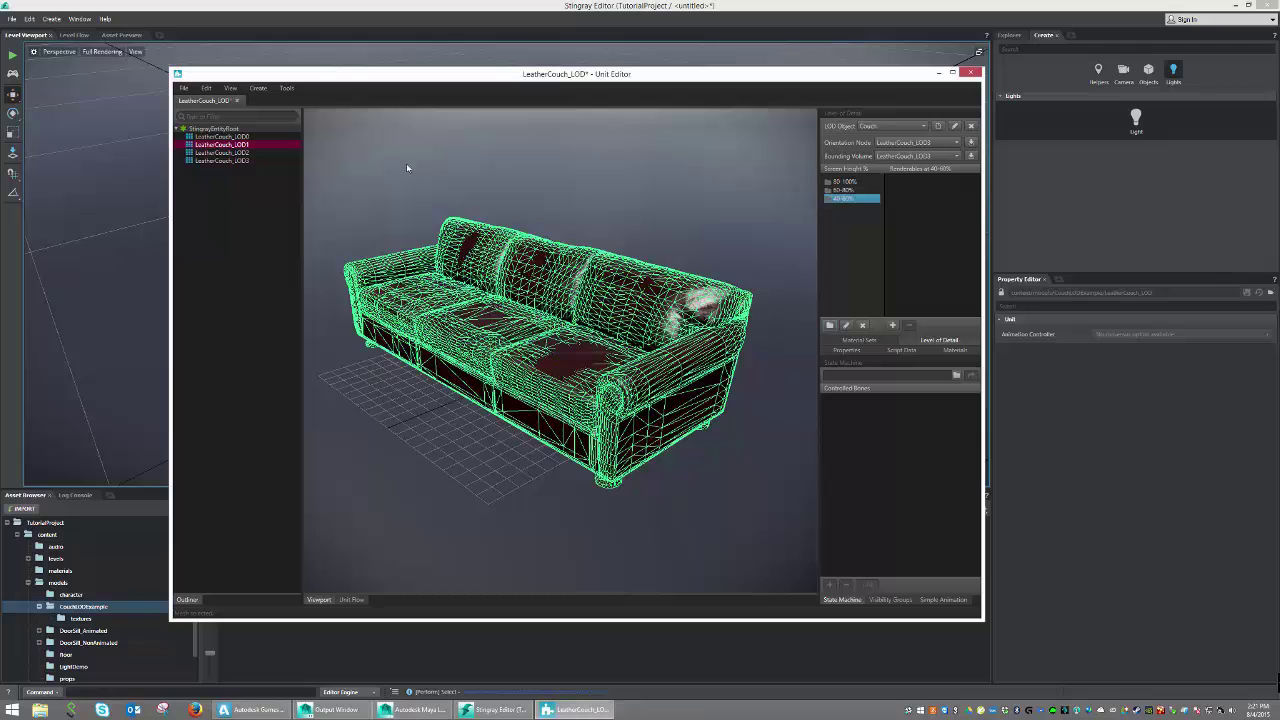
{"action": "left_click", "coordinate": [219, 153]}
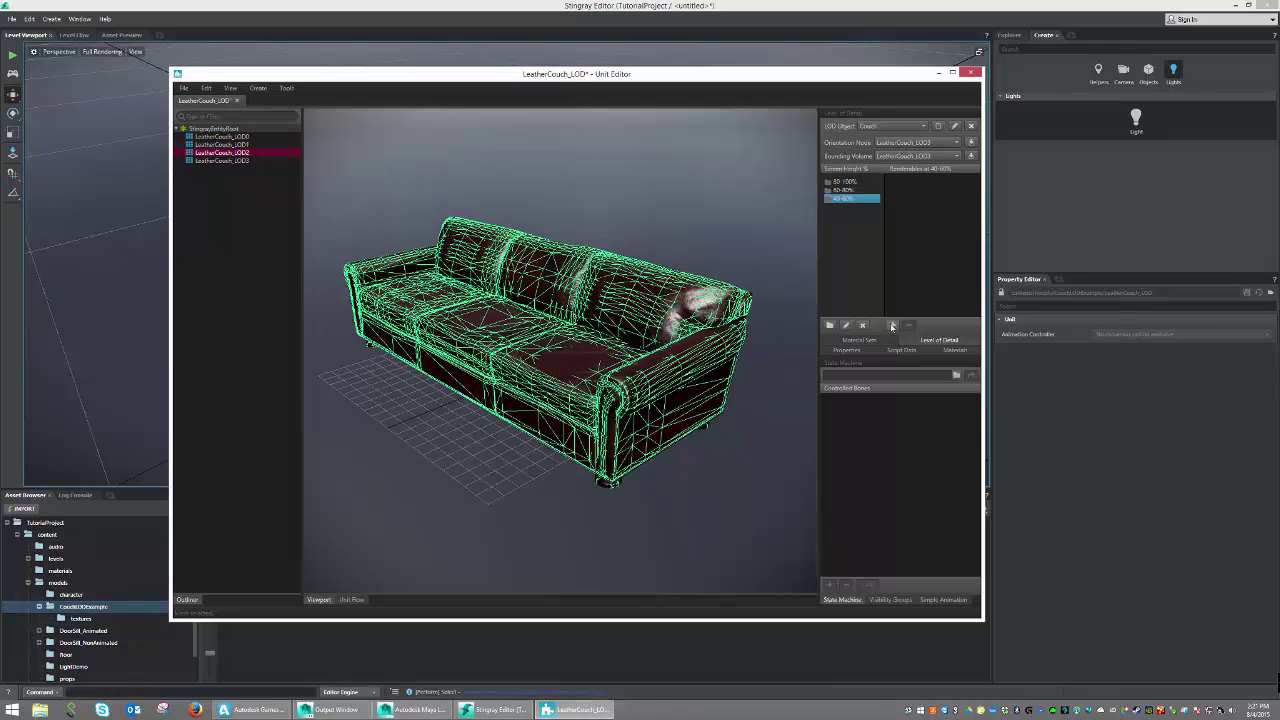
{"action": "left_click", "coordinate": [893, 326]}
- Add a 0-40 percent screen height LOD step and assign LeatherCouch_LOD3 as its renderable
{"action": "left_click", "coordinate": [830, 326]}
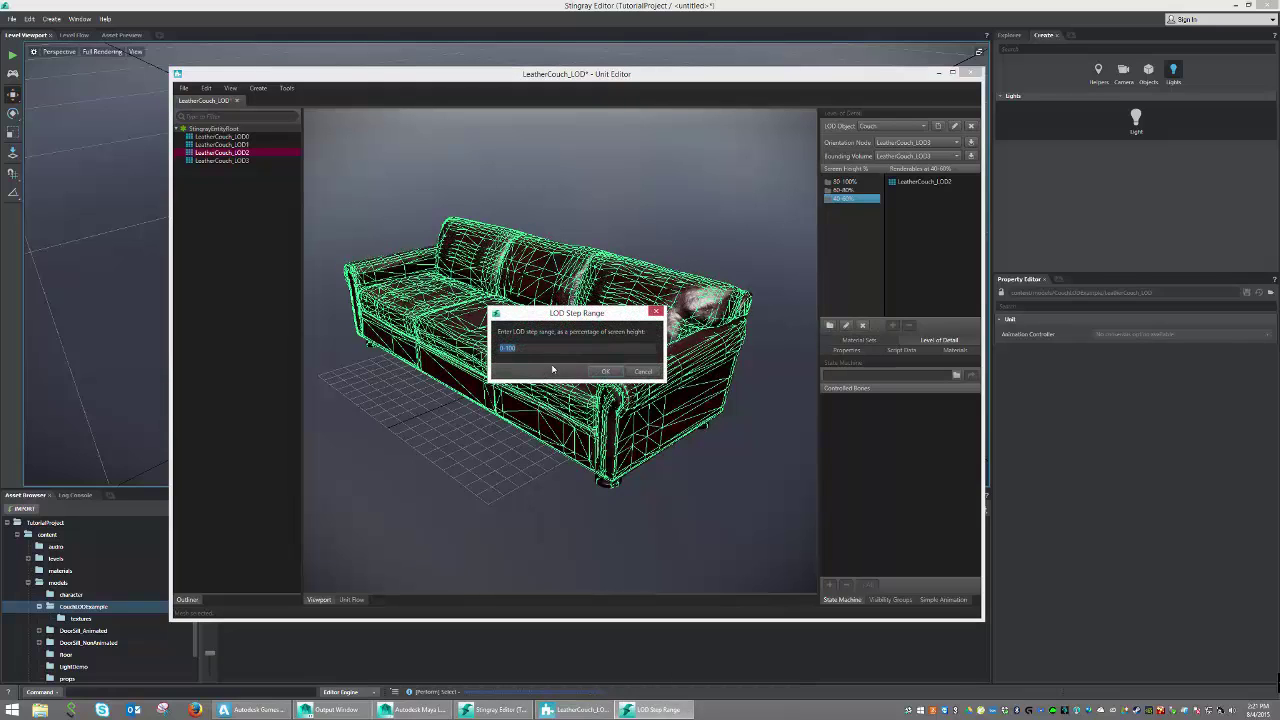
{"action": "key", "text": "BackSpace"}
{"action": "left_click", "coordinate": [605, 372]}
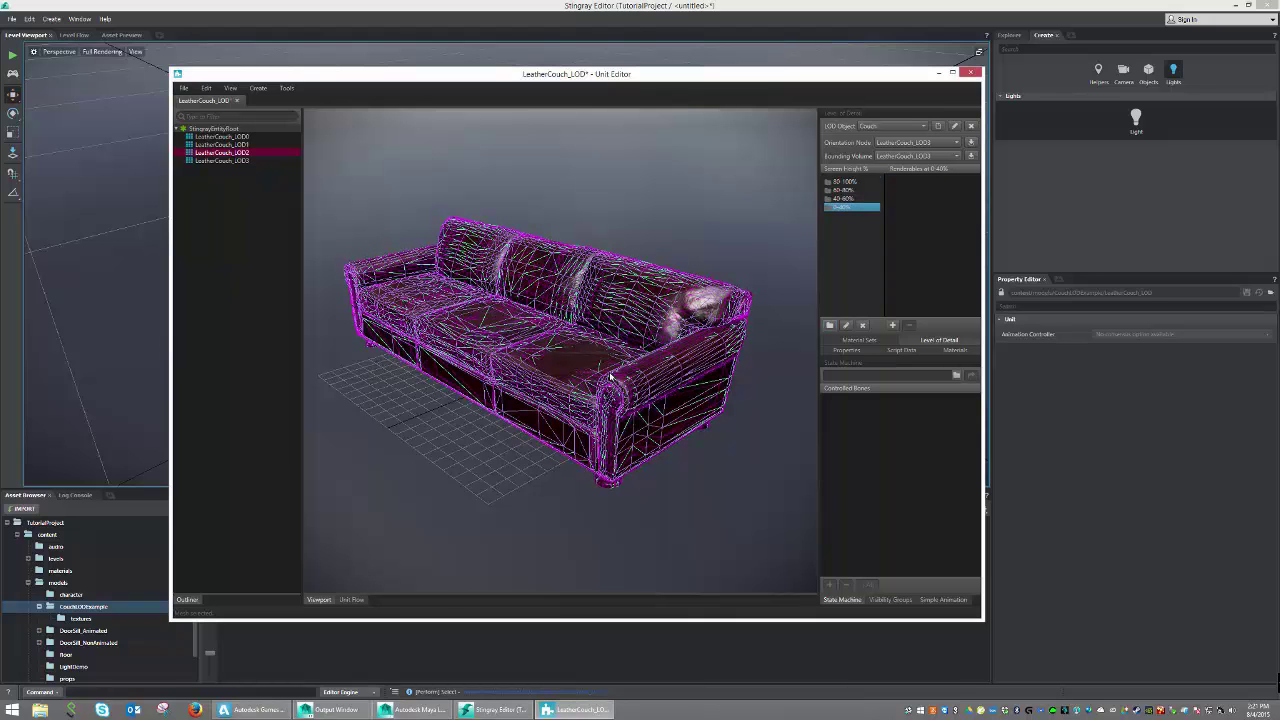
{"action": "left_click", "coordinate": [210, 160]}
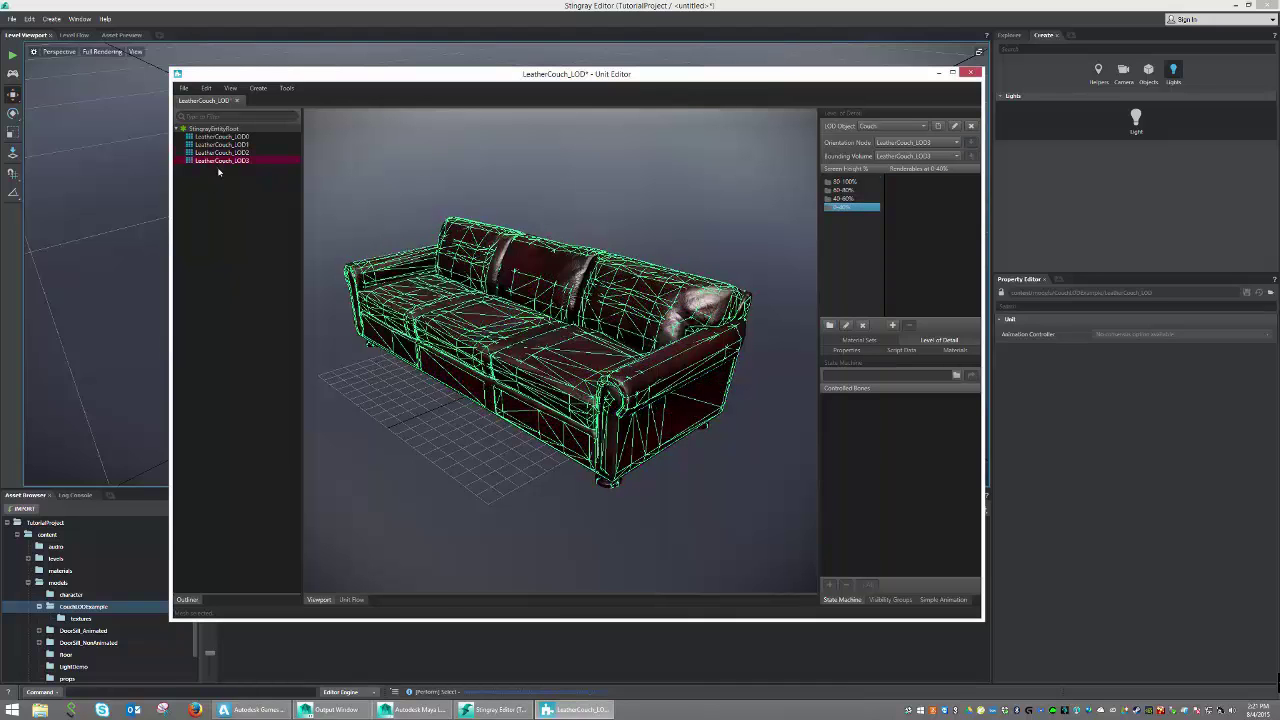
{"action": "left_click", "coordinate": [895, 326]}
- Check the renderable assigned to each of the four LOD steps, and save and close the LeatherCouch_LOD unit
{"action": "left_click", "coordinate": [845, 183]}
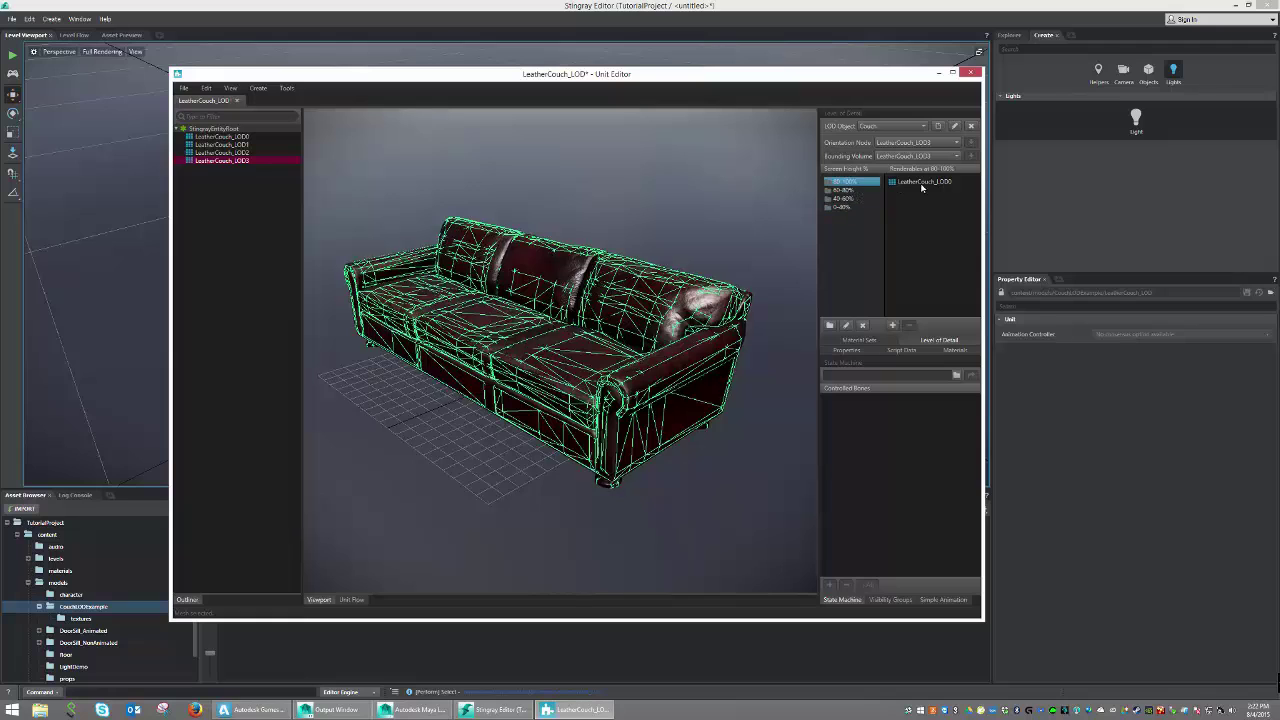
{"action": "left_click", "coordinate": [844, 190]}
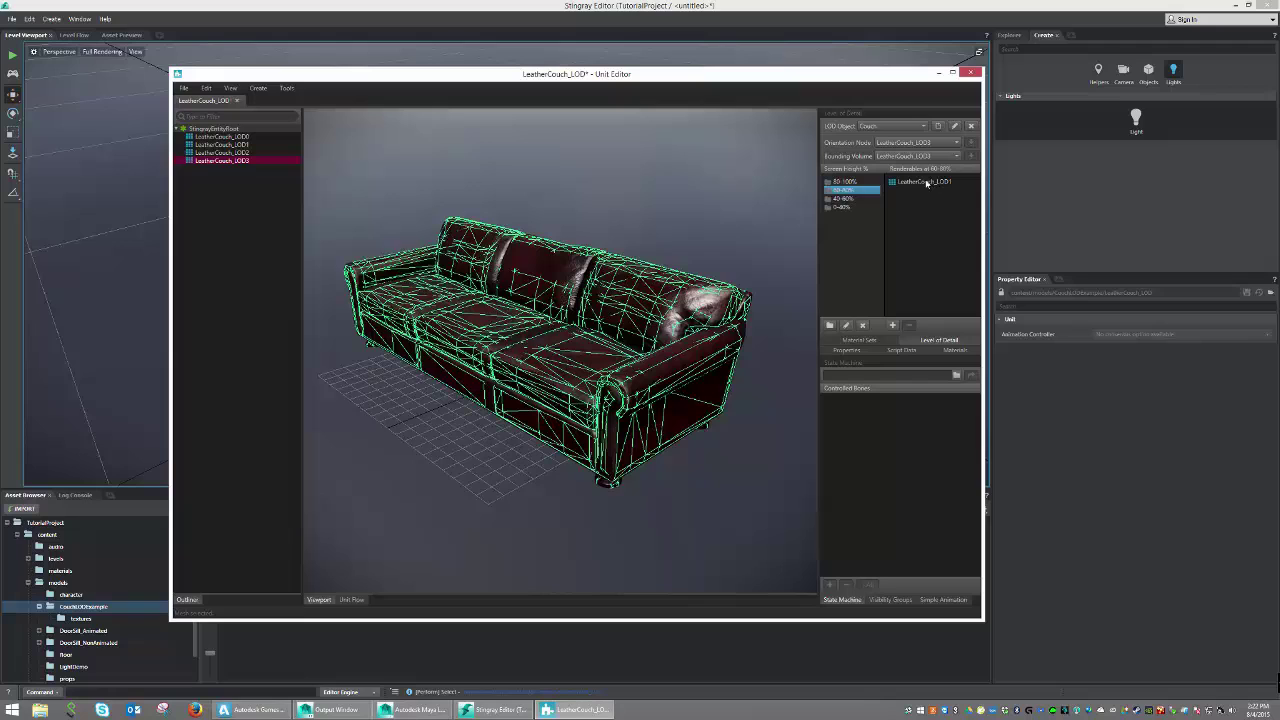
{"action": "left_click", "coordinate": [841, 199]}
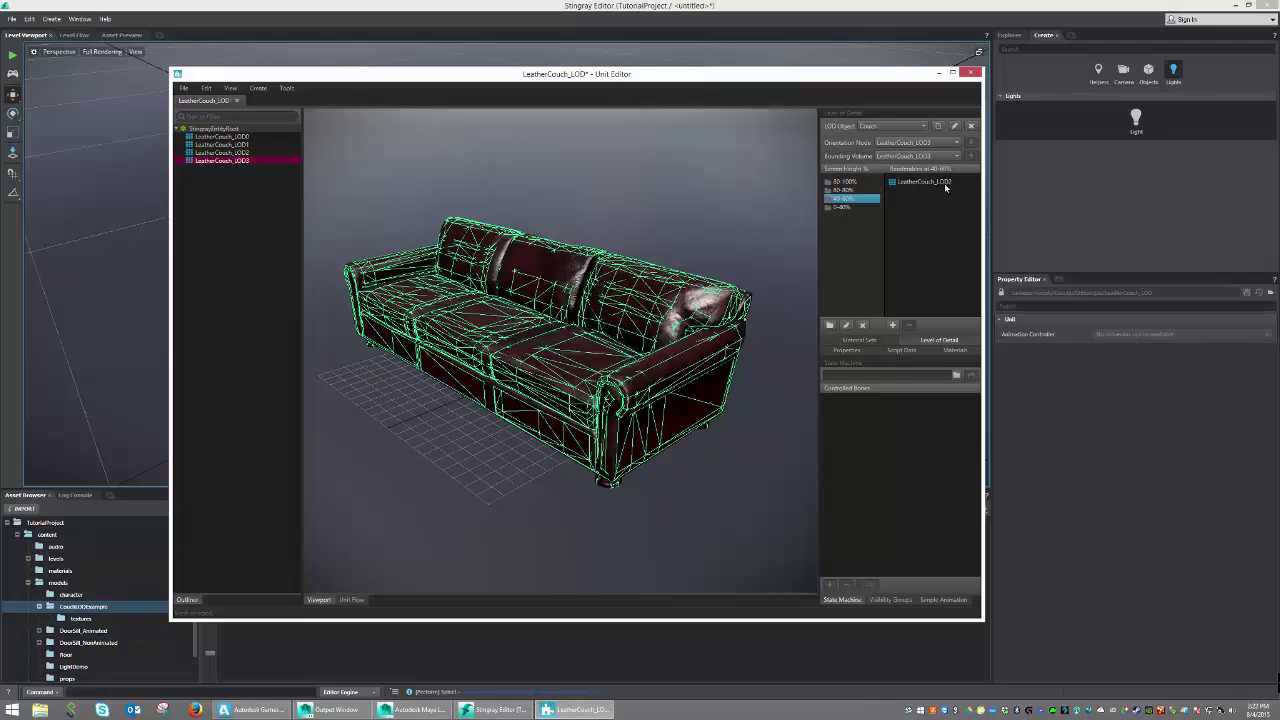
{"action": "left_click", "coordinate": [837, 207]}
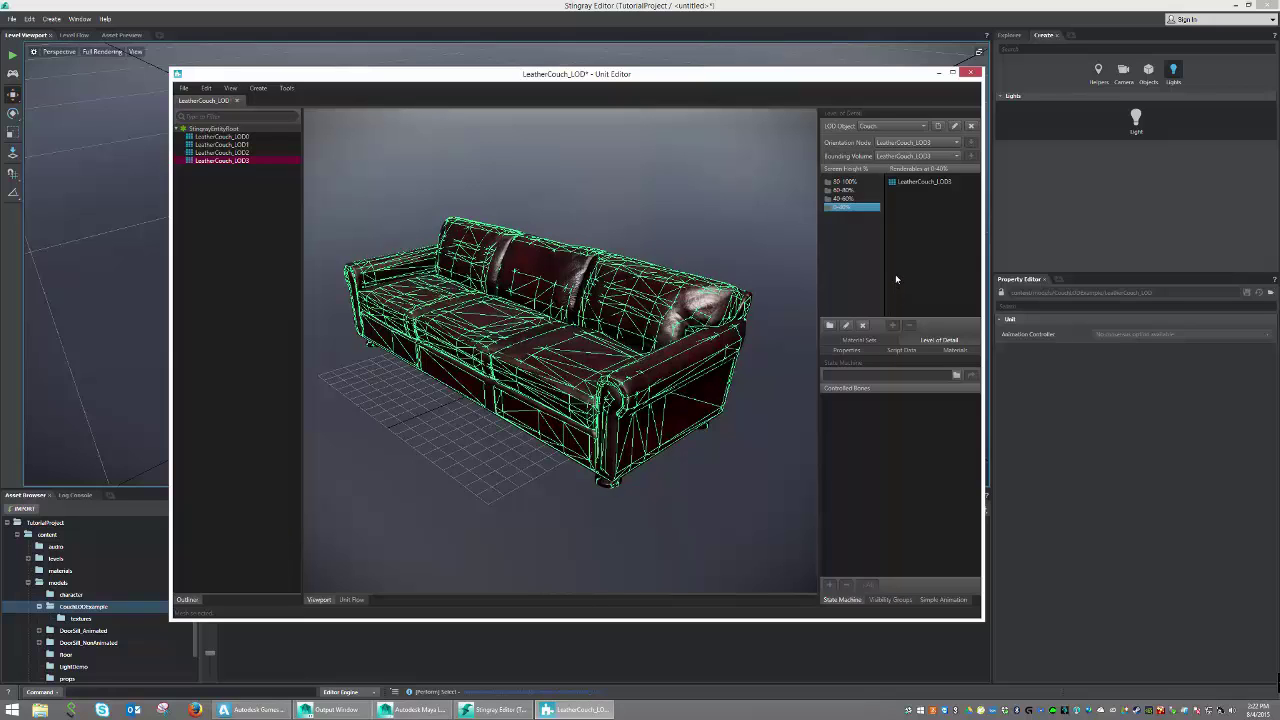
{"action": "left_click", "coordinate": [184, 88]}
{"action": "left_click", "coordinate": [145, 125]}
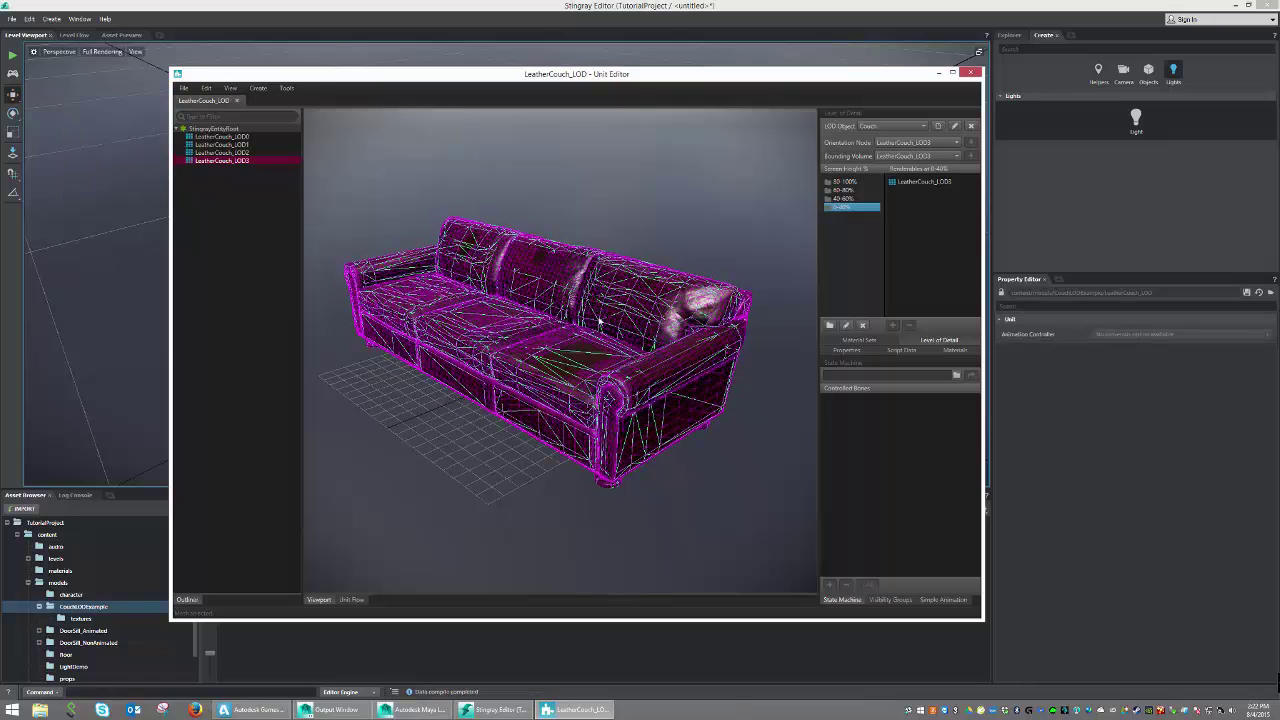
{"action": "left_click", "coordinate": [971, 73]}
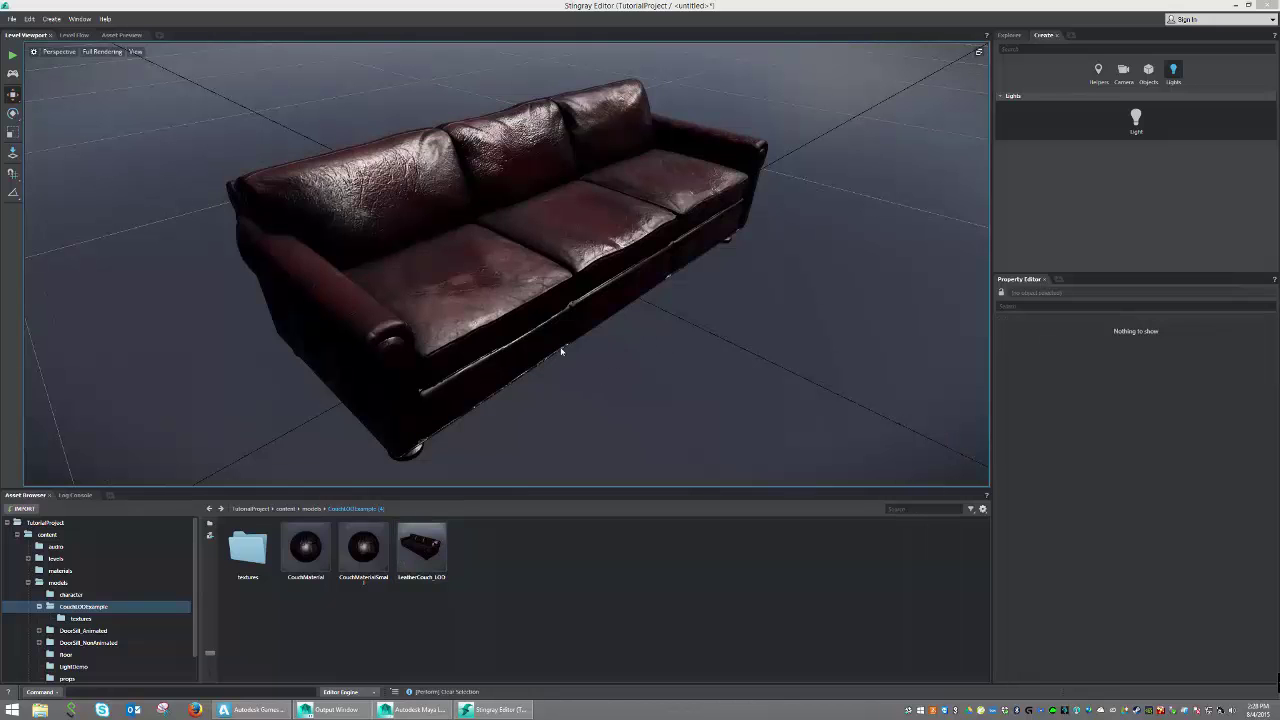
- Select the couch in the level and examine its highest-detail mesh close up
{"action": "left_click_drag", "start_coordinate": [561, 350], "coordinate": [555, 285], "text": "alt"}
{"action": "left_click", "coordinate": [563, 287]}
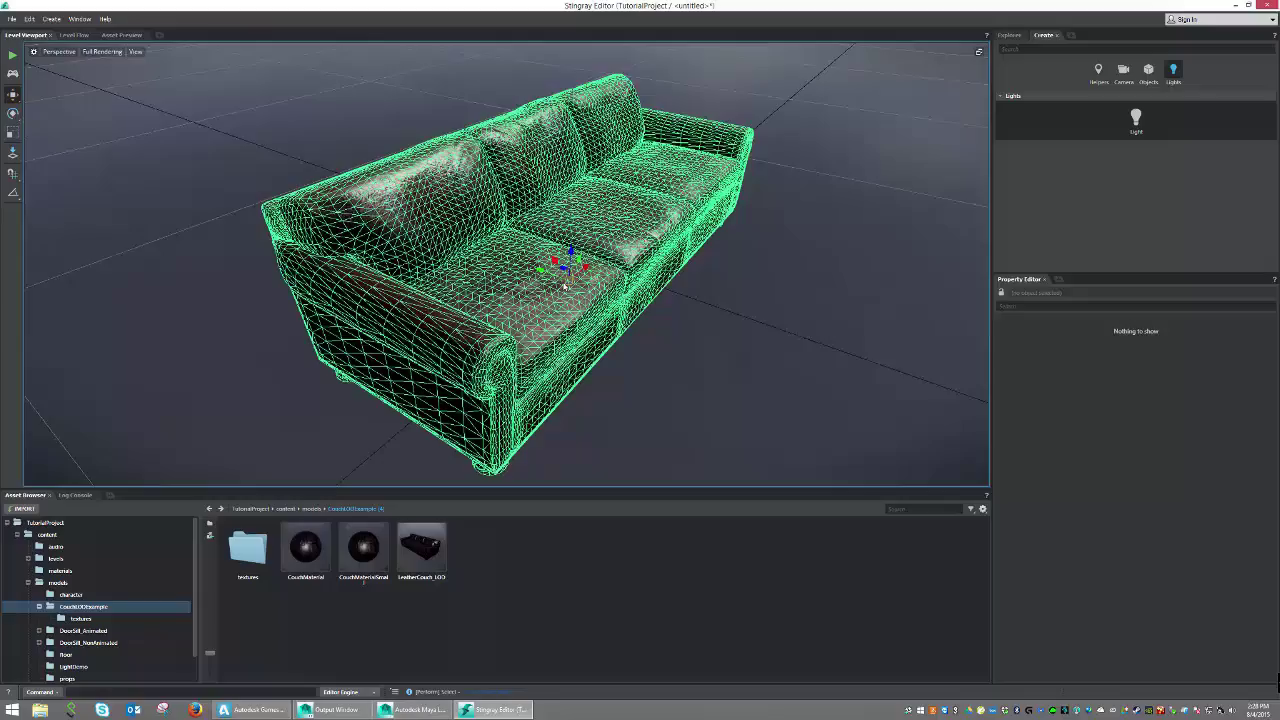
{"action": "left_click_drag", "start_coordinate": [650, 343], "coordinate": [573, 353], "text": "alt"}
{"action": "middle_click_drag", "start_coordinate": [574, 355], "coordinate": [585, 352], "text": "alt"}
{"action": "right_click_drag", "start_coordinate": [585, 352], "coordinate": [580, 330], "text": "alt"}
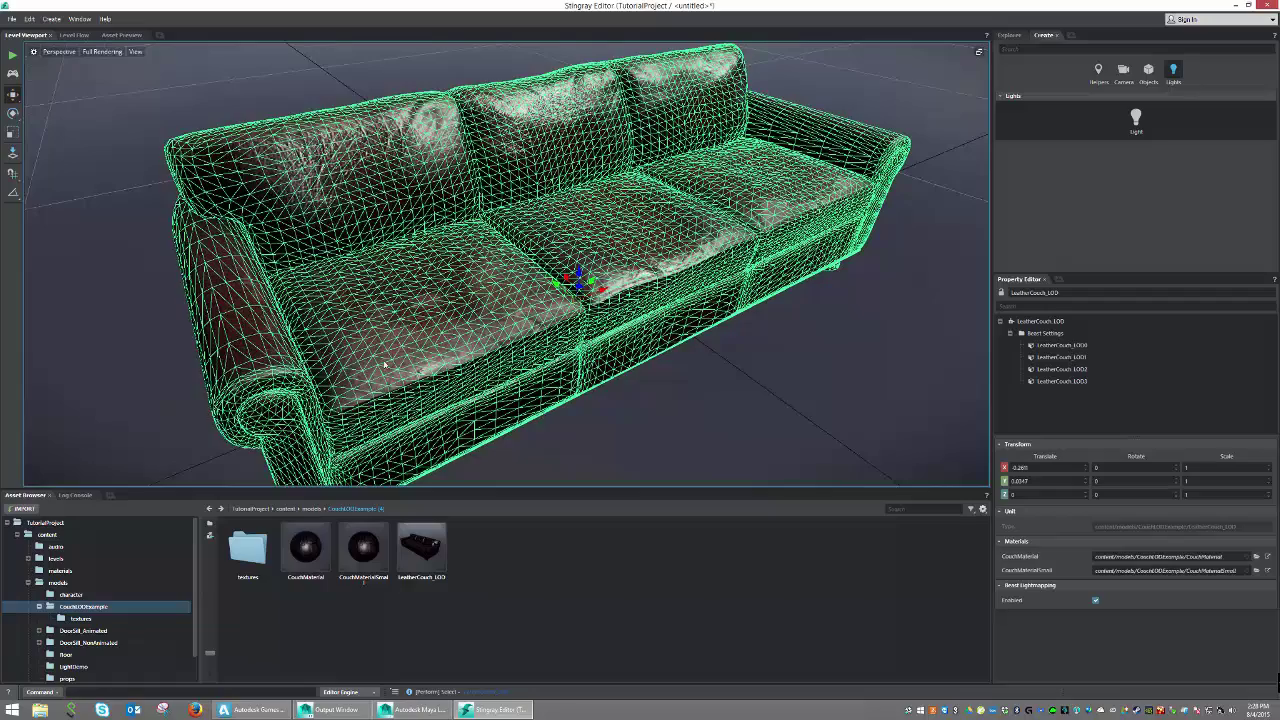
- Examine how the selected couch's wireframe mesh switches between LOD steps at near and far viewing distances
{"action": "left_click_drag", "start_coordinate": [537, 345], "coordinate": [800, 188], "text": "alt"}
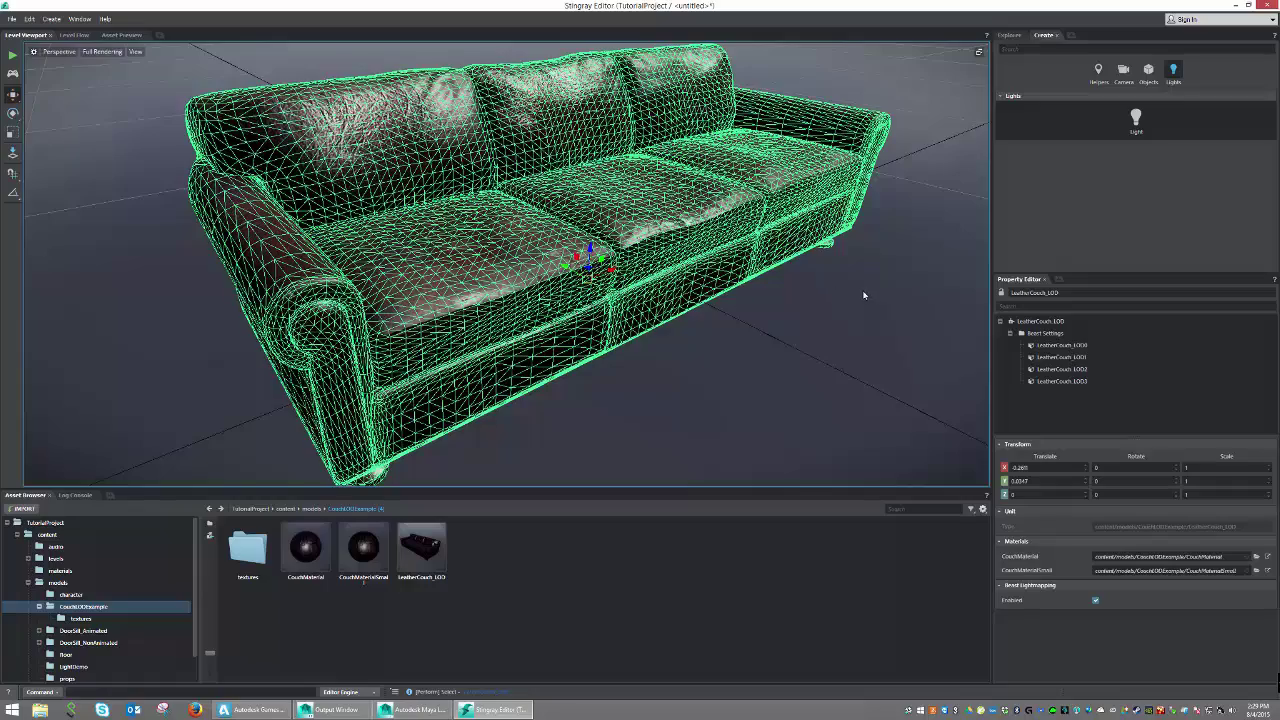
{"action": "right_click_drag", "start_coordinate": [864, 295], "coordinate": [612, 298], "text": "alt"}
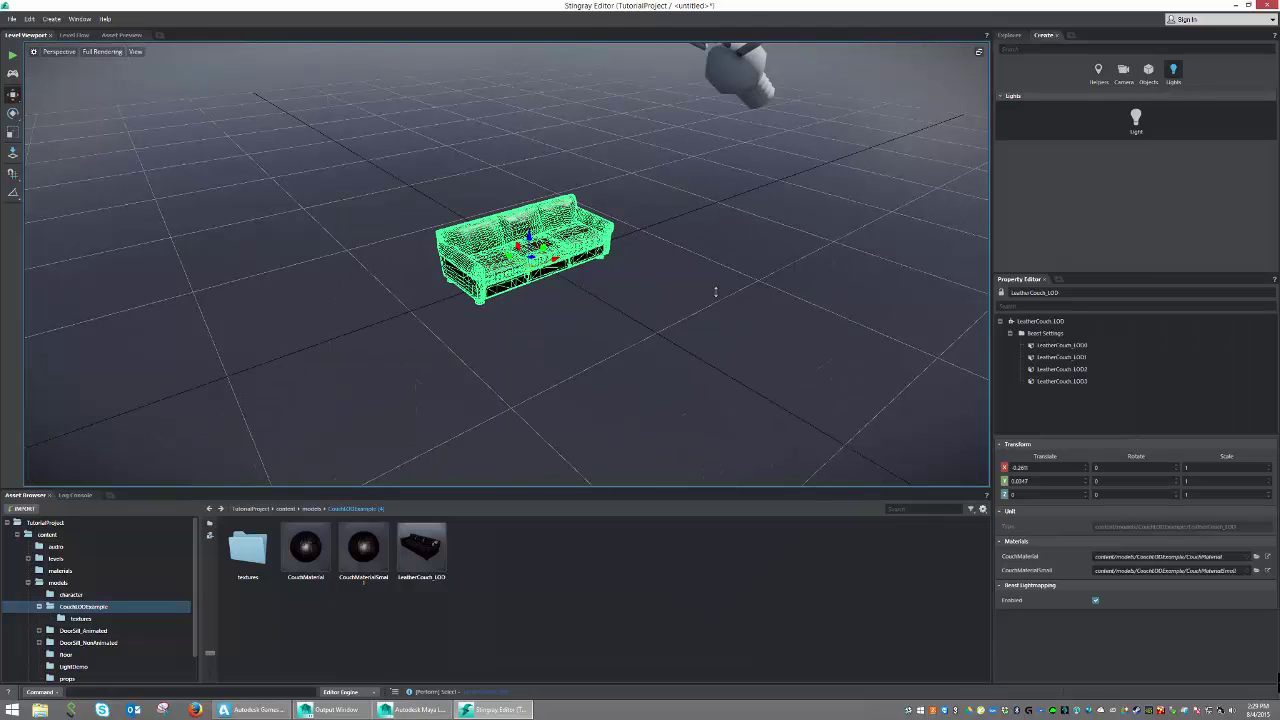
{"action": "right_click_drag", "start_coordinate": [715, 291], "coordinate": [633, 294], "text": "alt"}
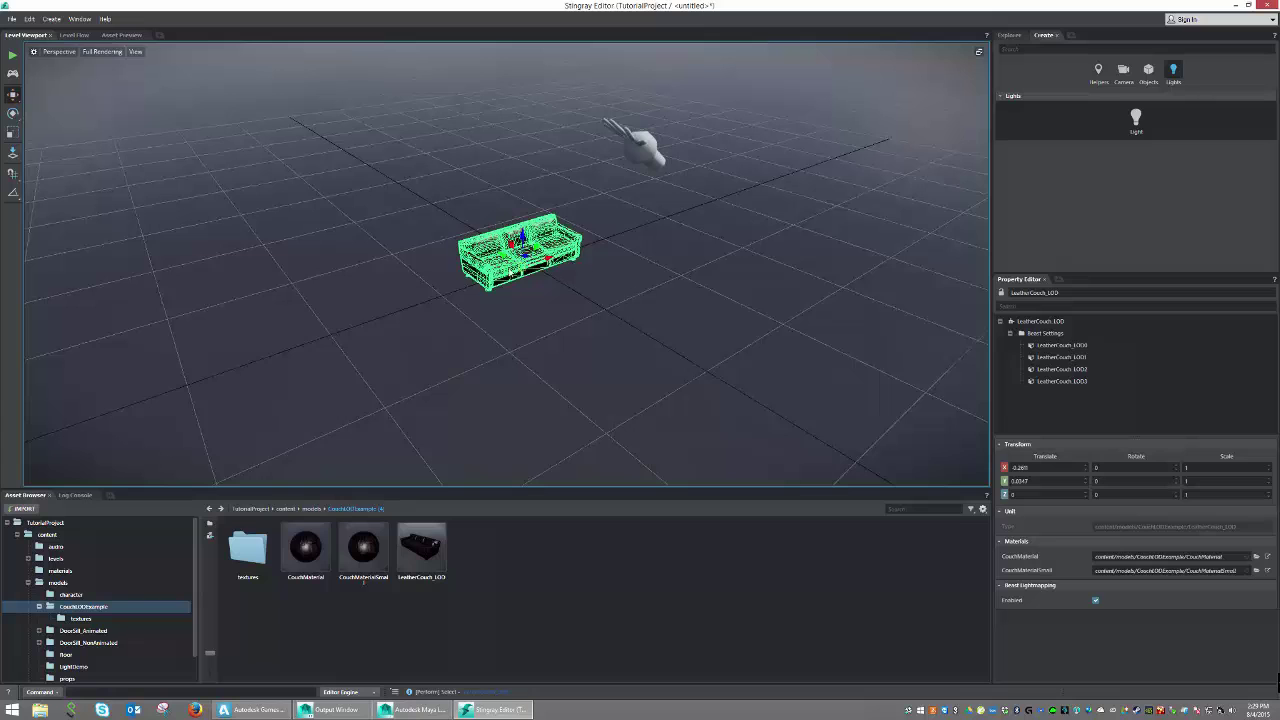
{"action": "right_click_drag", "start_coordinate": [729, 289], "coordinate": [657, 287], "text": "alt"}
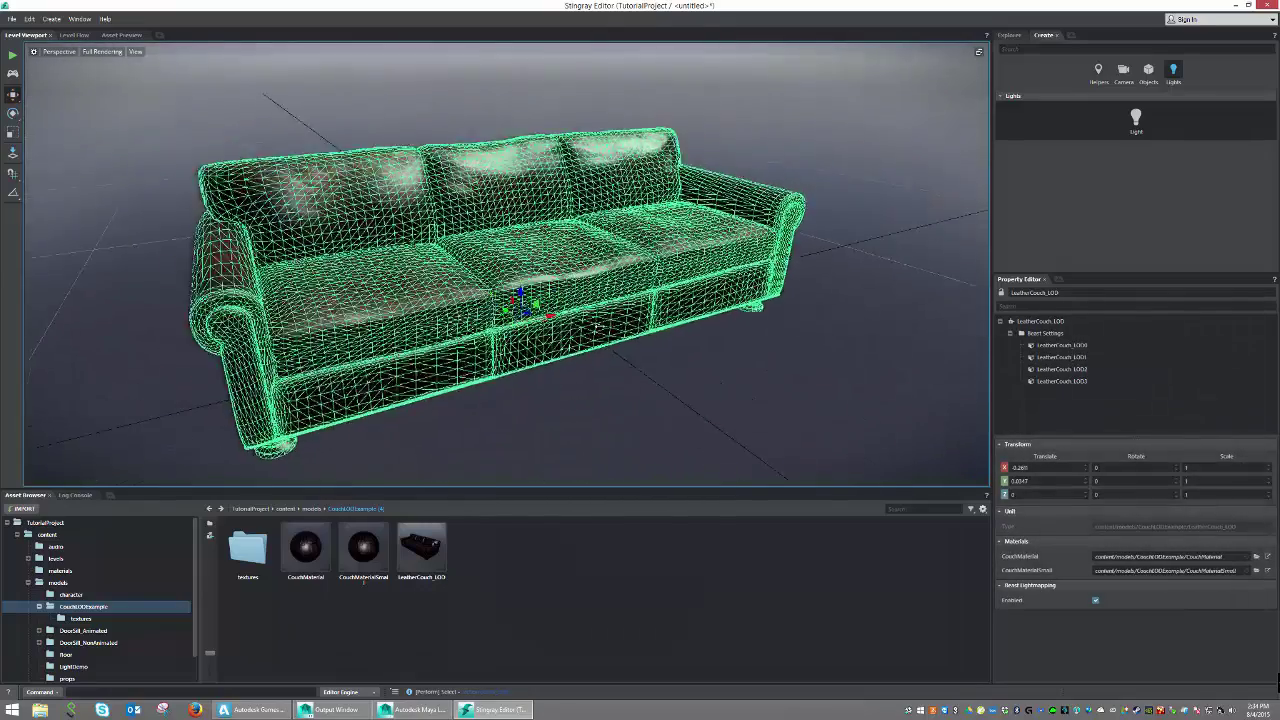
{"action": "middle_click_drag", "start_coordinate": [627, 356], "coordinate": [590, 335], "text": "alt"}
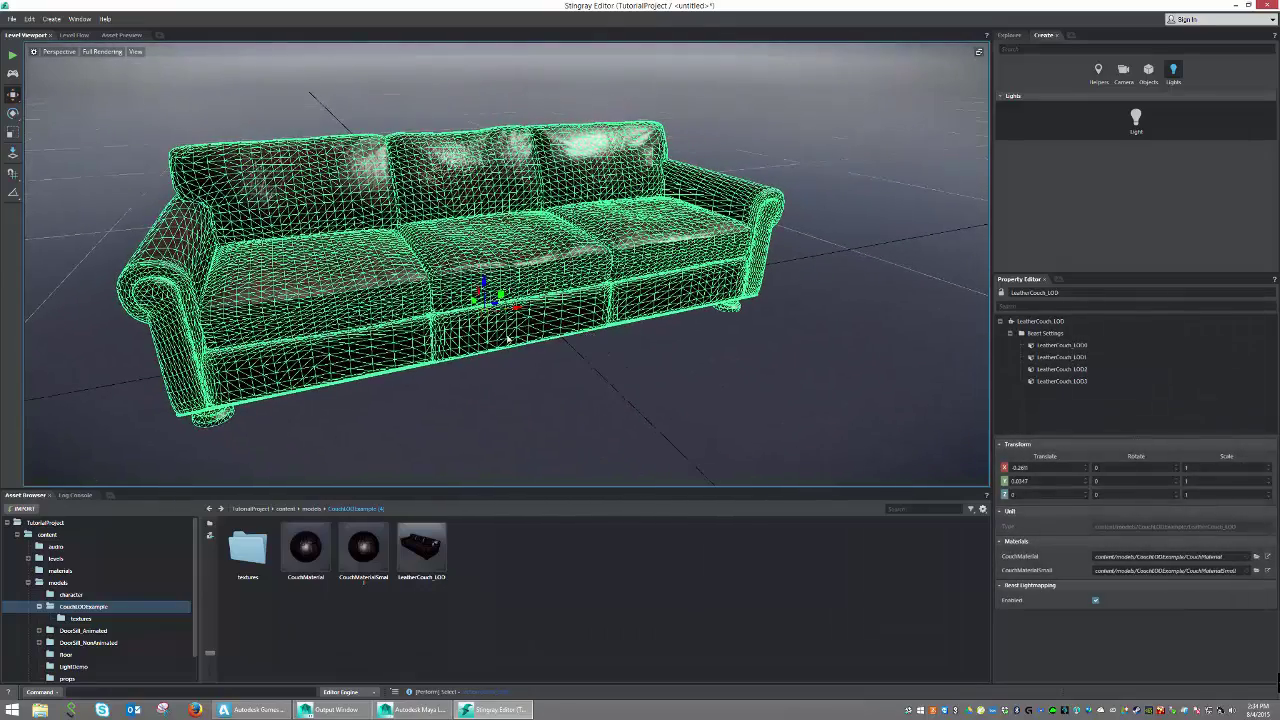
- Deselect the couch and inspect its shaded LOD transitions from close up, far away and different angles
{"action": "left_click", "coordinate": [640, 364]}
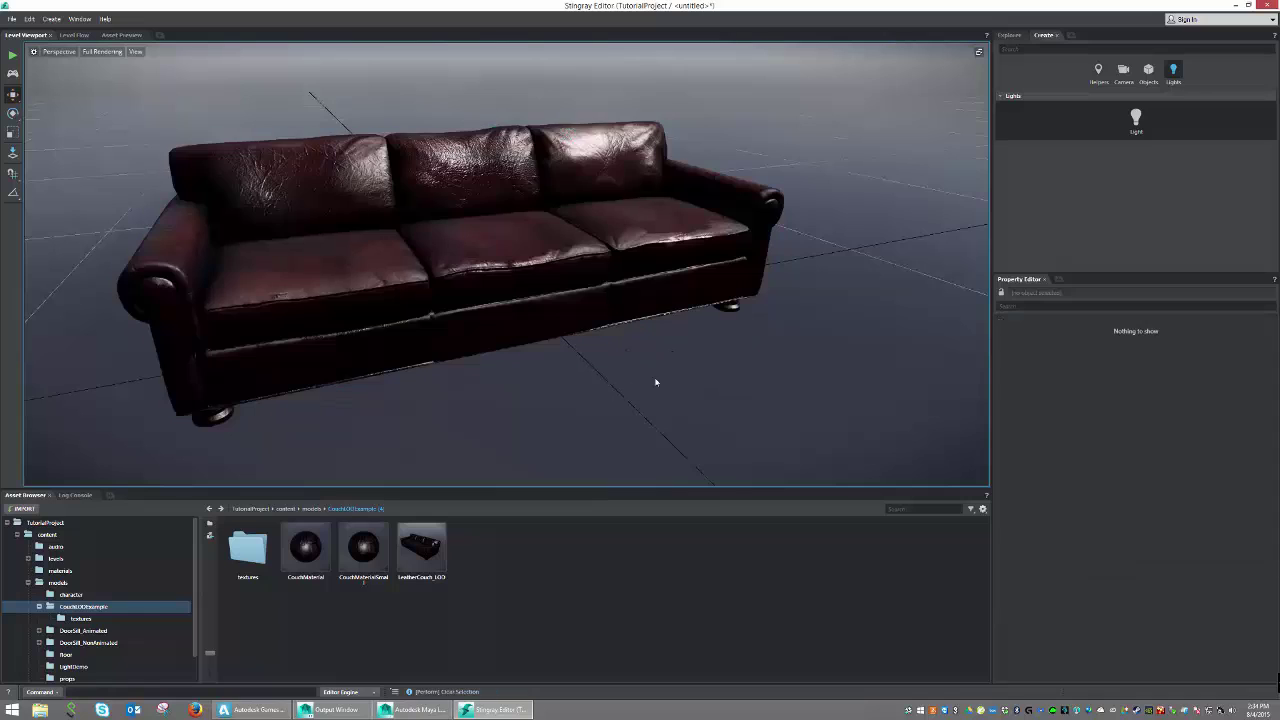
{"action": "left_click_drag", "start_coordinate": [559, 320], "coordinate": [545, 305], "text": "alt"}
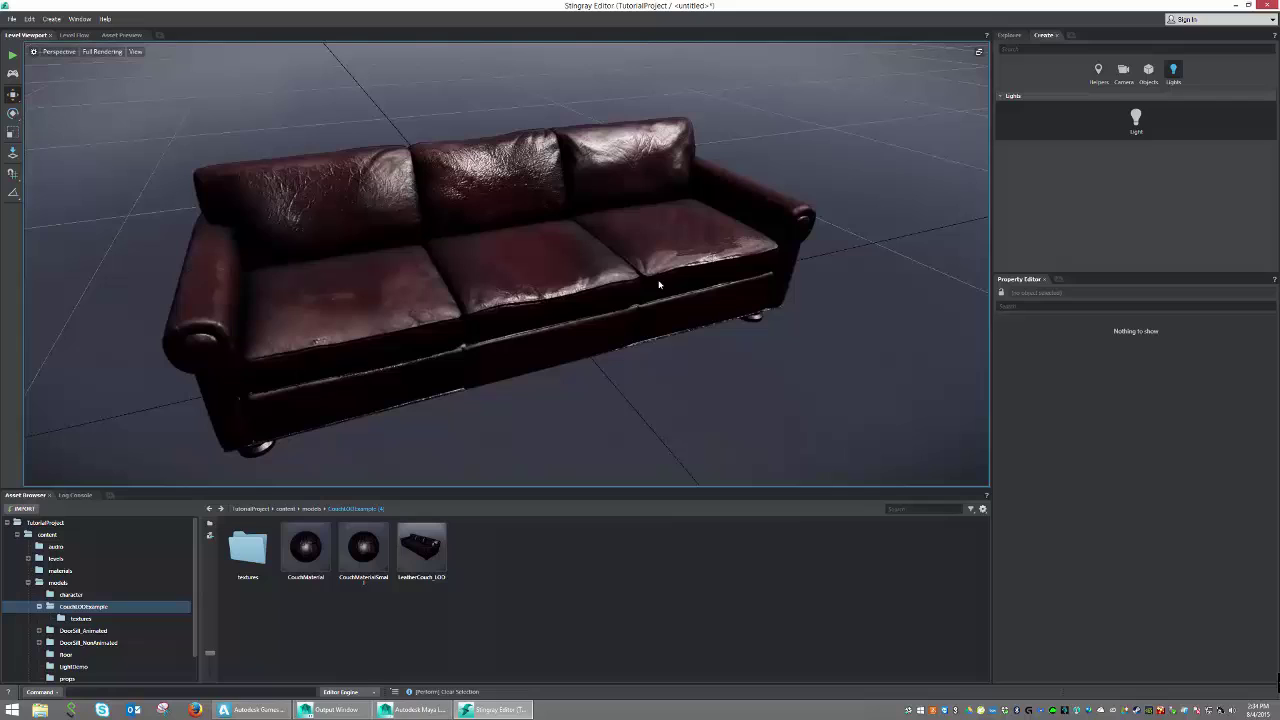
{"action": "right_click_drag", "start_coordinate": [739, 266], "coordinate": [3, 321], "text": "alt"}
{"action": "left_click_drag", "start_coordinate": [620, 300], "coordinate": [650, 300], "text": "alt"}
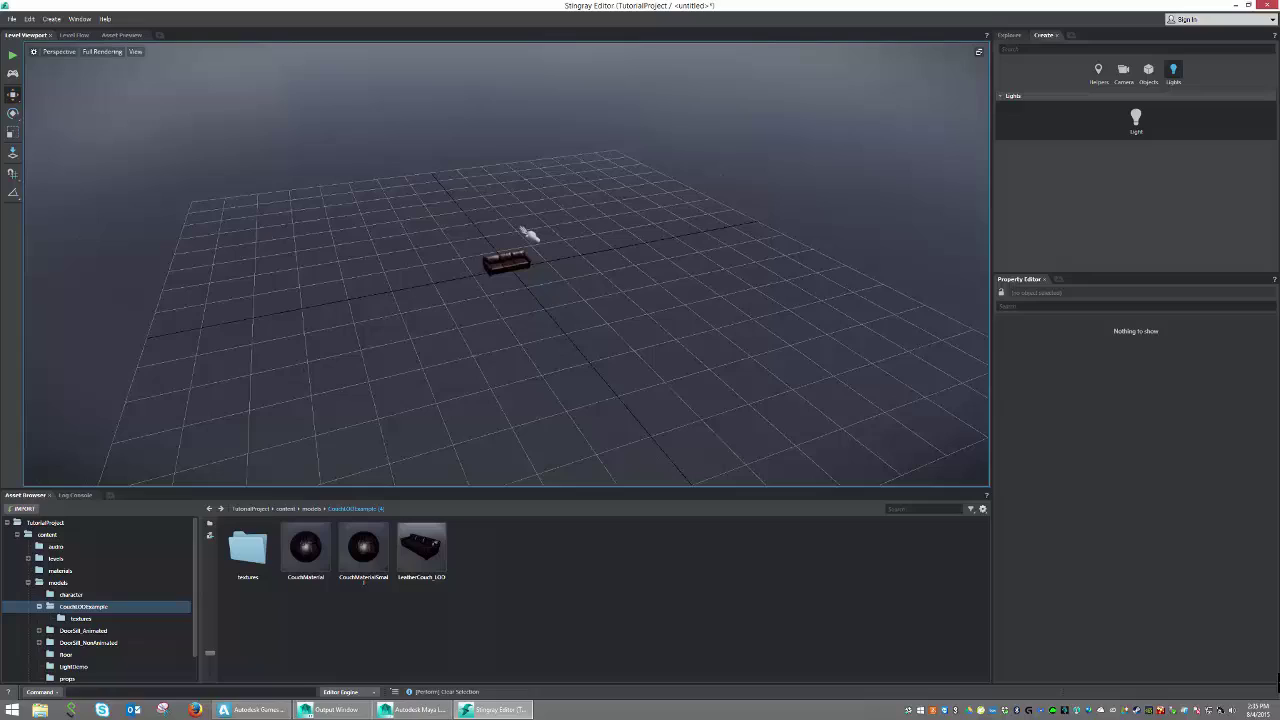
{"action": "right_click_drag", "start_coordinate": [506, 343], "coordinate": [593, 335], "text": "alt"}
{"action": "left_click_drag", "start_coordinate": [593, 334], "coordinate": [420, 320], "text": "alt"}
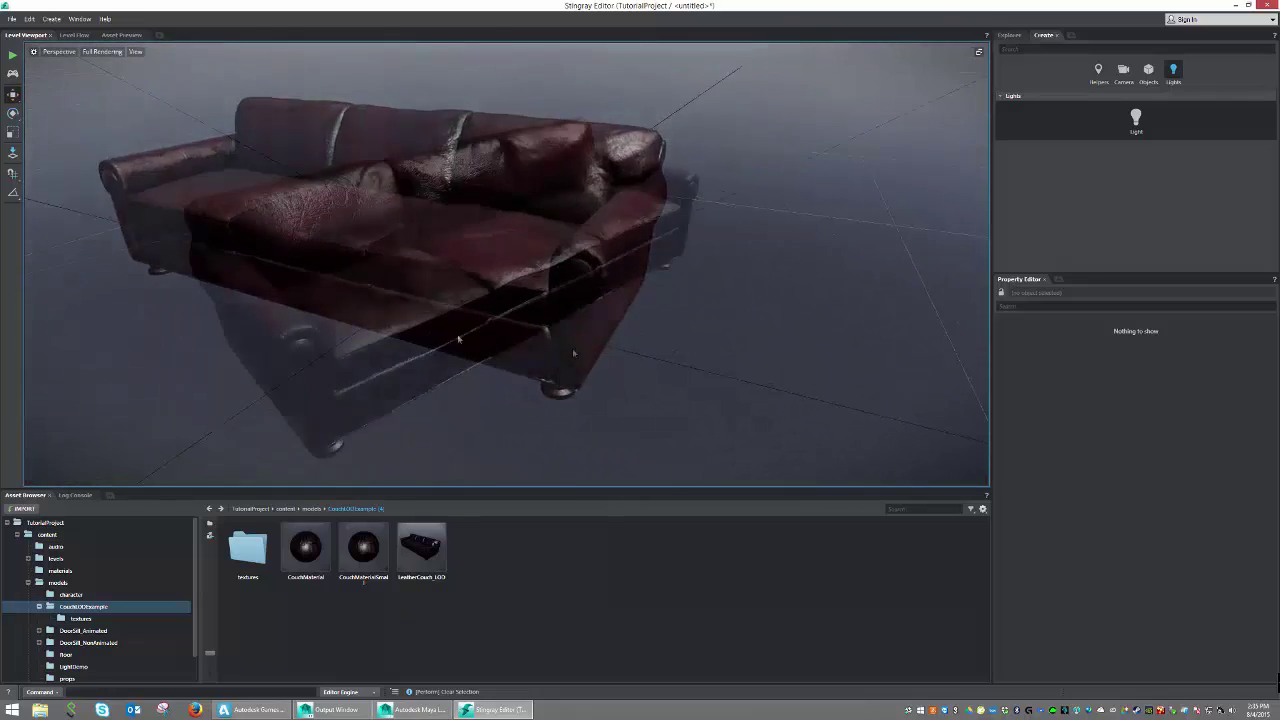
{"action": "left_click_drag", "start_coordinate": [573, 352], "coordinate": [420, 303], "text": "alt"}
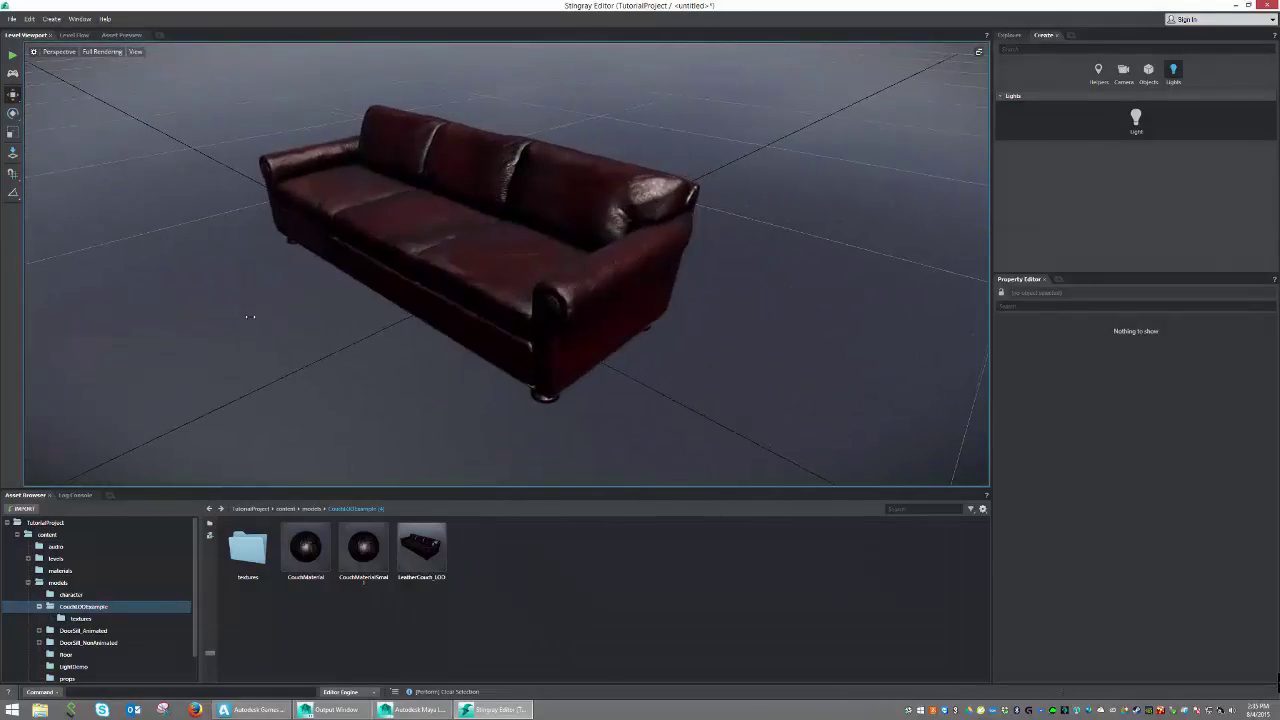